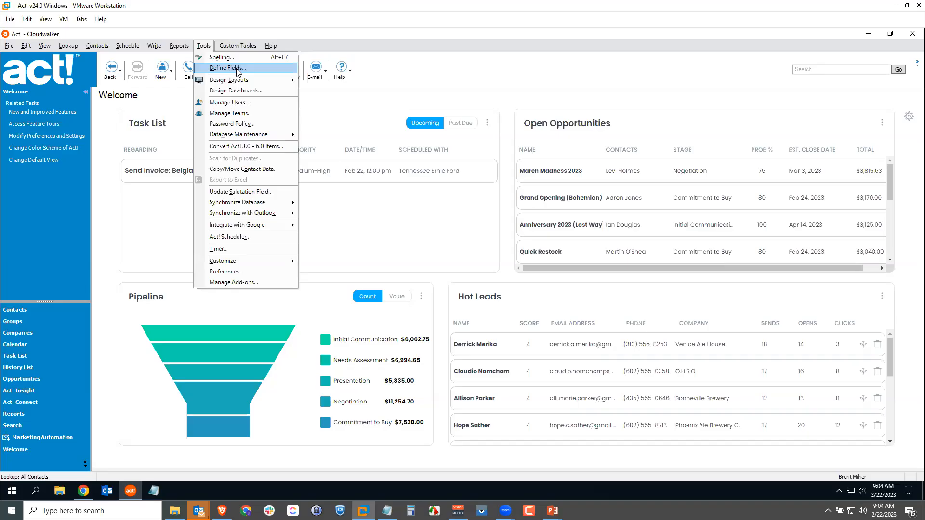
- Open the field definitions and keep Contacts as the record type whose fields are listed
click(236, 68)
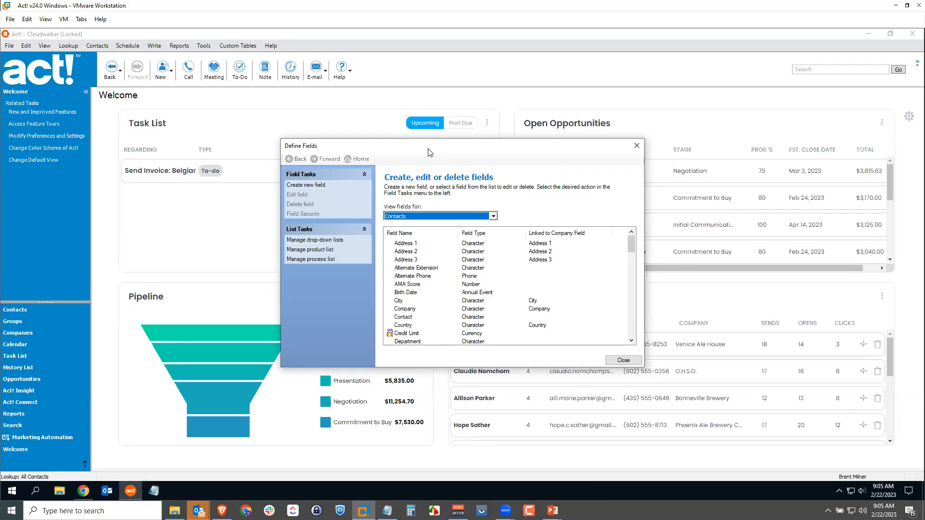
drag(424, 148, 408, 108)
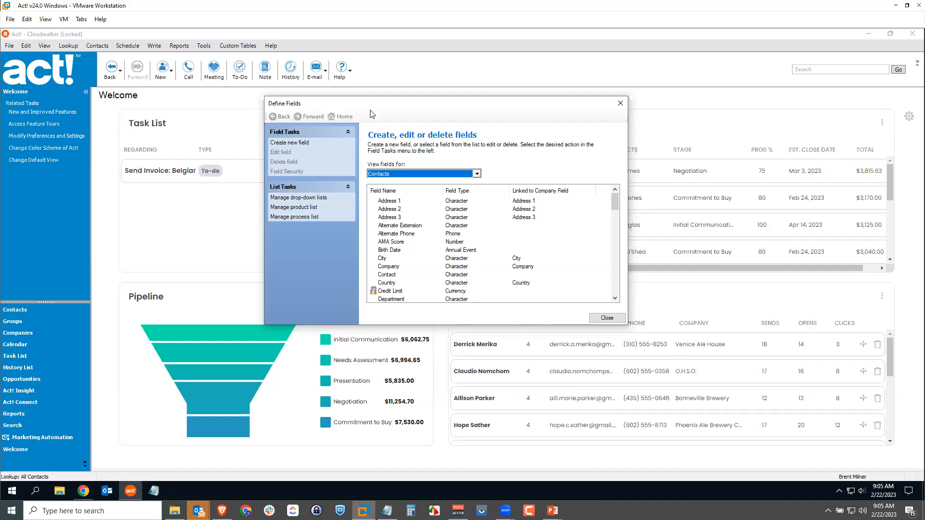
click(389, 178)
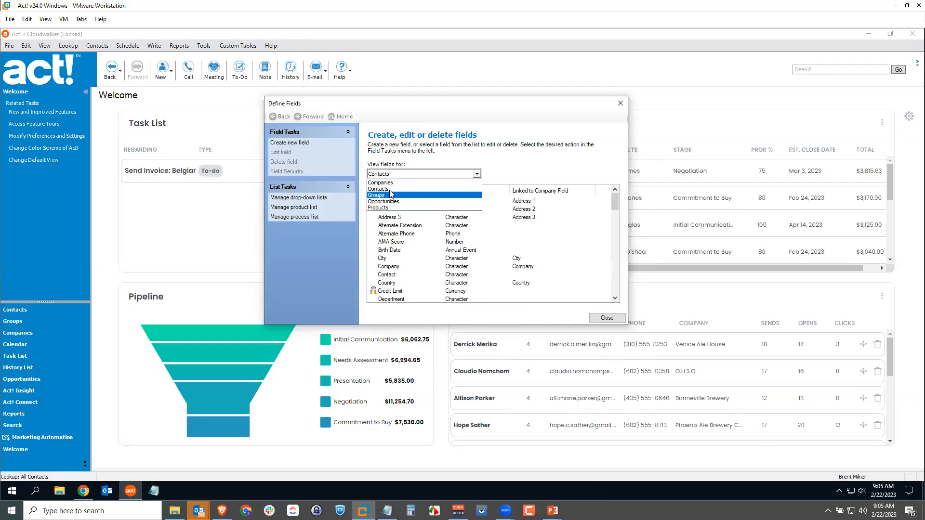
click(392, 175)
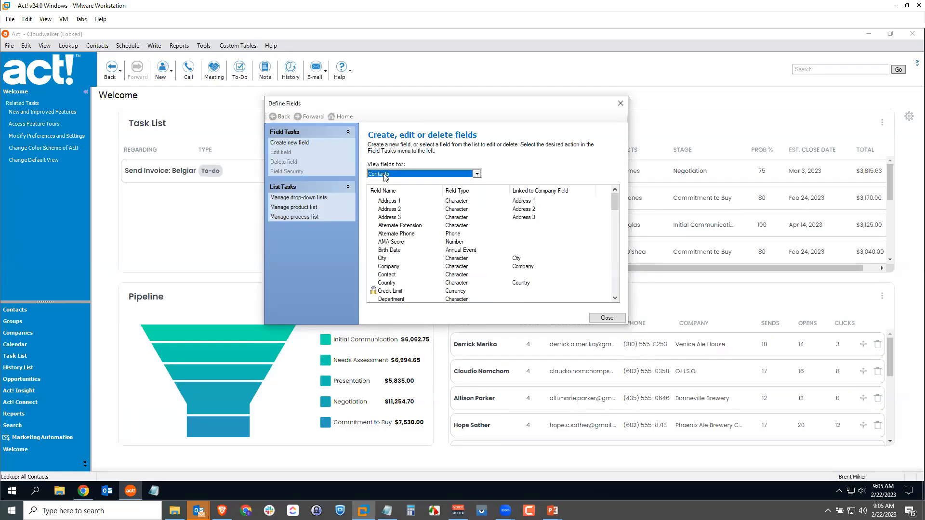
- Start a new contact field and name it Account Number
click(294, 144)
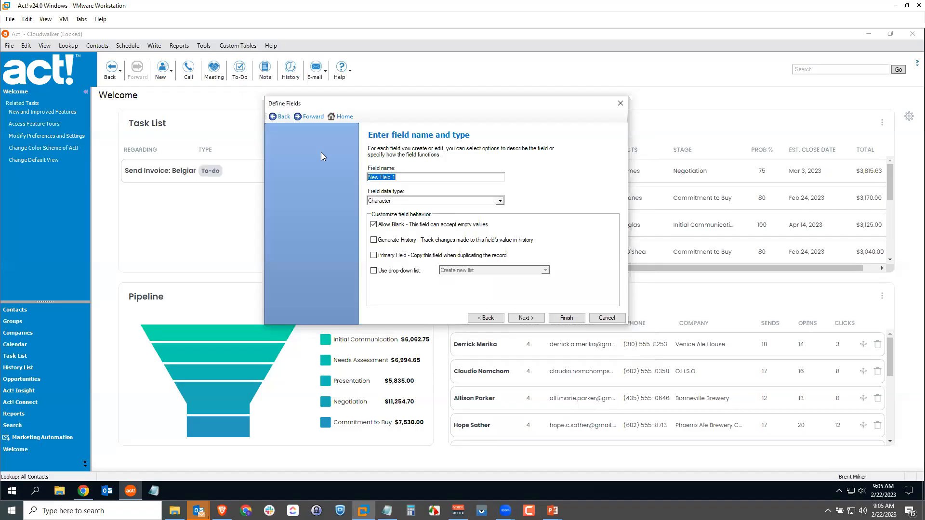
text(Account Numbe)
key(BackSpace)
key(BackSpace)
key(BackSpace)
key(BackSpace)
text(umber)
- Set the Account Number field's data type to Uppercase and enable Generate History
click(387, 201)
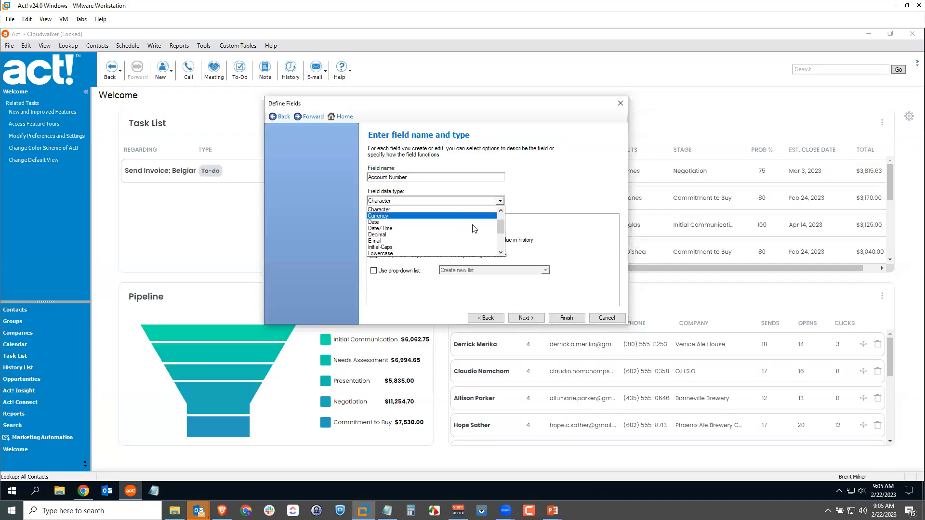
click(503, 242)
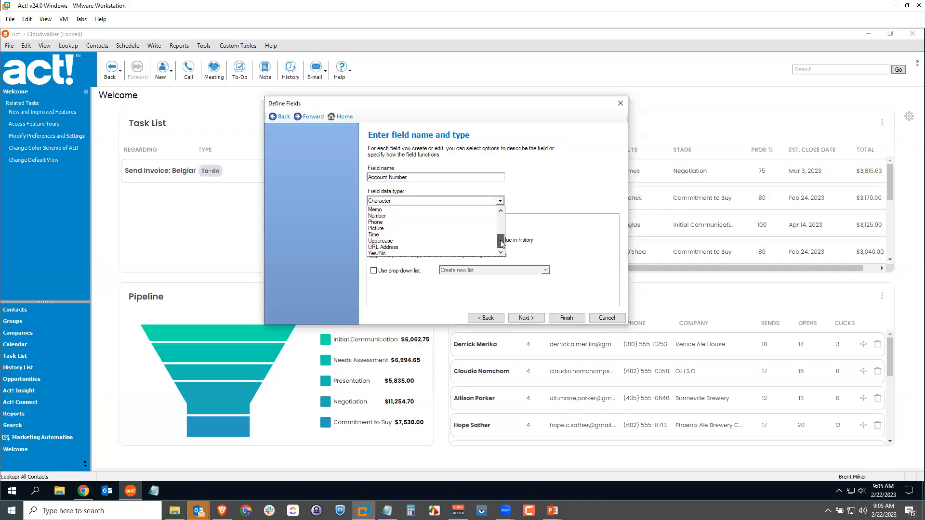
click(394, 241)
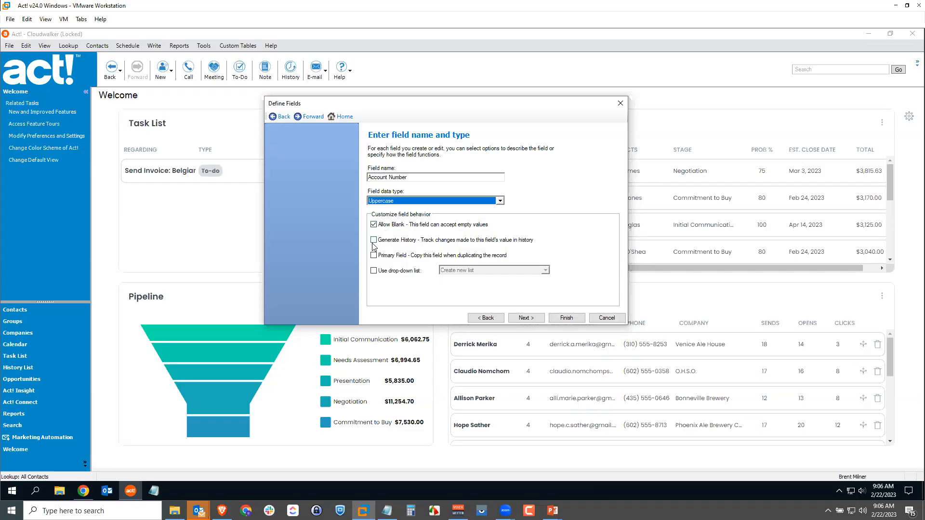
click(374, 240)
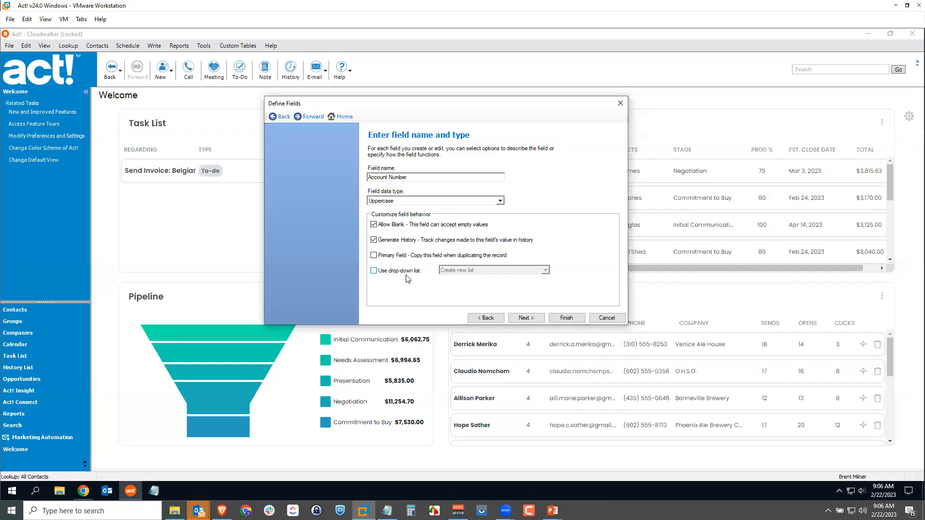
- Give the Account Number field the format @@@@## and a field length of 6
click(519, 319)
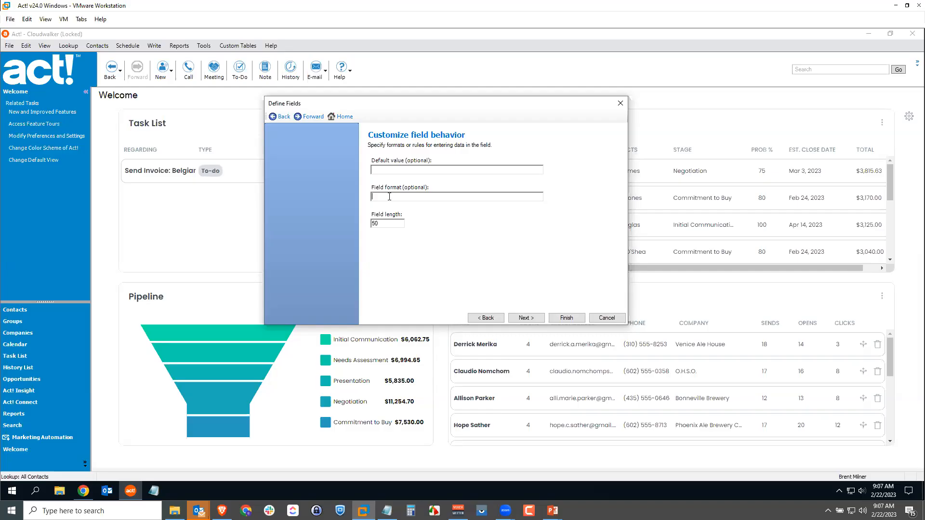
text(@@@@)
text(##)
double_click(362, 223)
text(6)
click(524, 318)
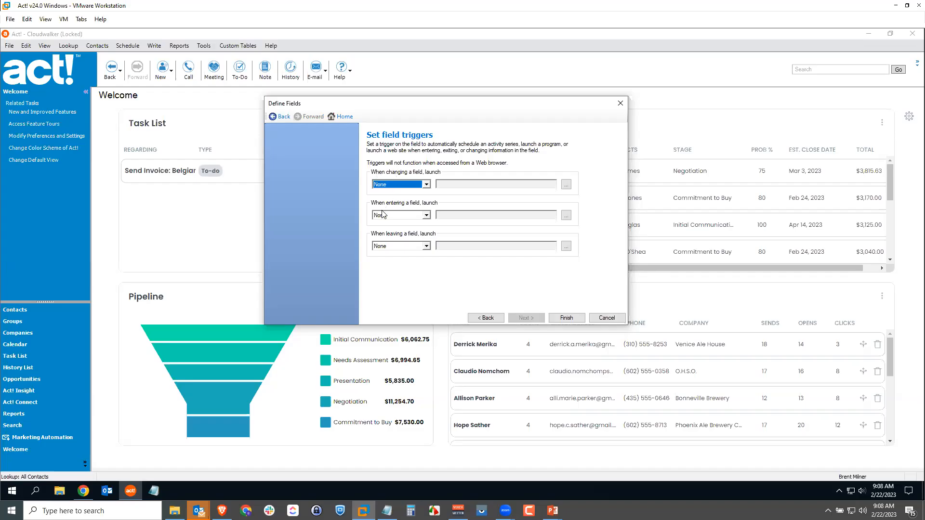
- Leave the field triggers at None and finish creating the Account Number field
click(427, 247)
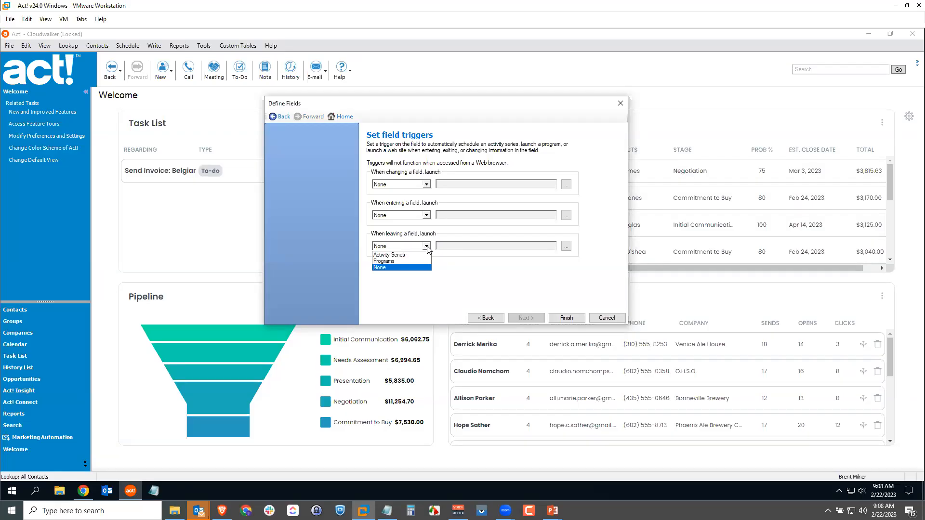
click(392, 232)
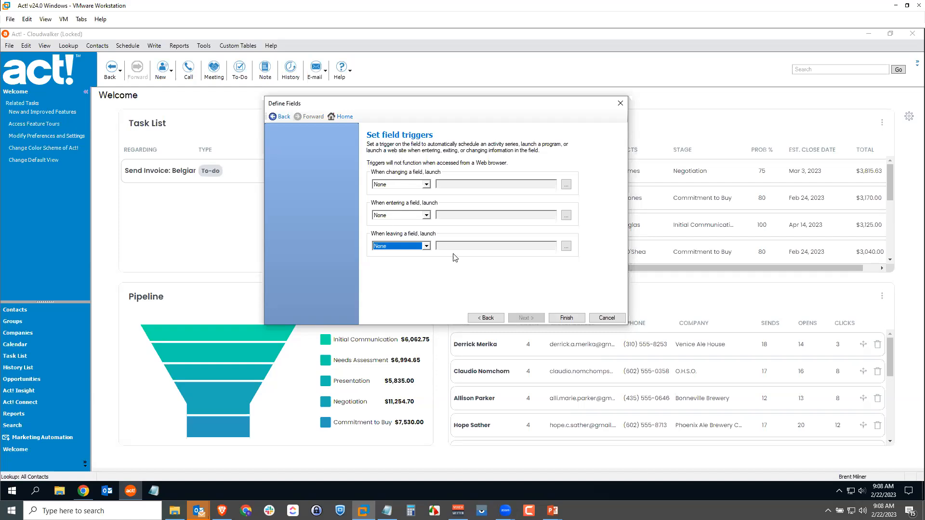
click(568, 319)
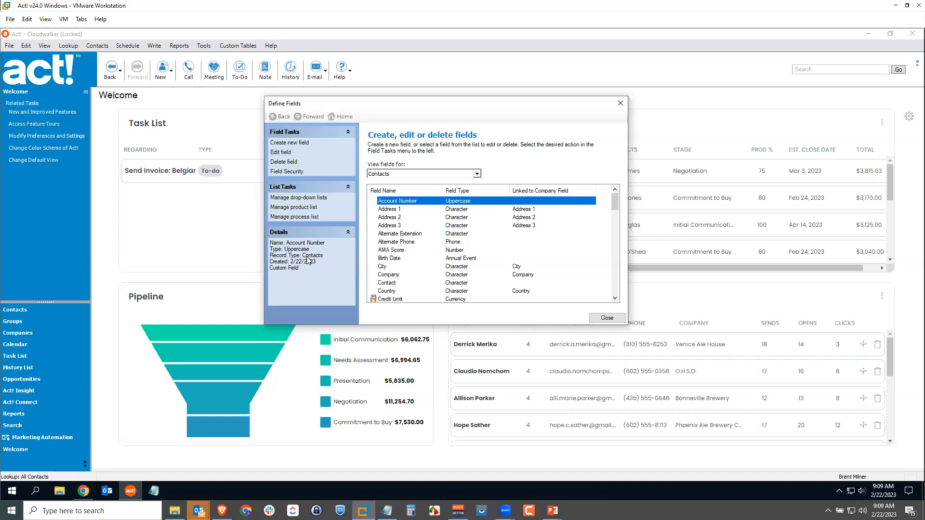
- Start a new contact field named Age with the Calculated data type
click(295, 143)
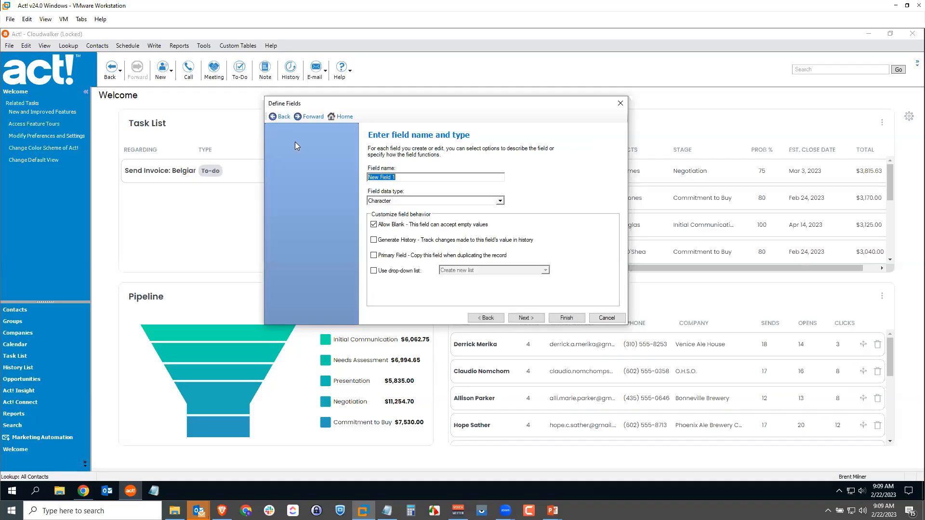
text(Age)
click(392, 202)
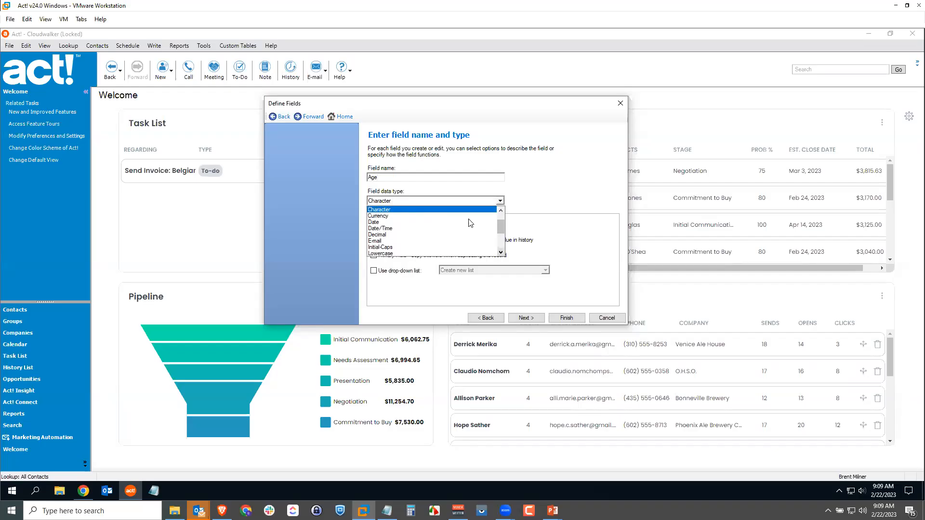
click(501, 210)
click(501, 210)
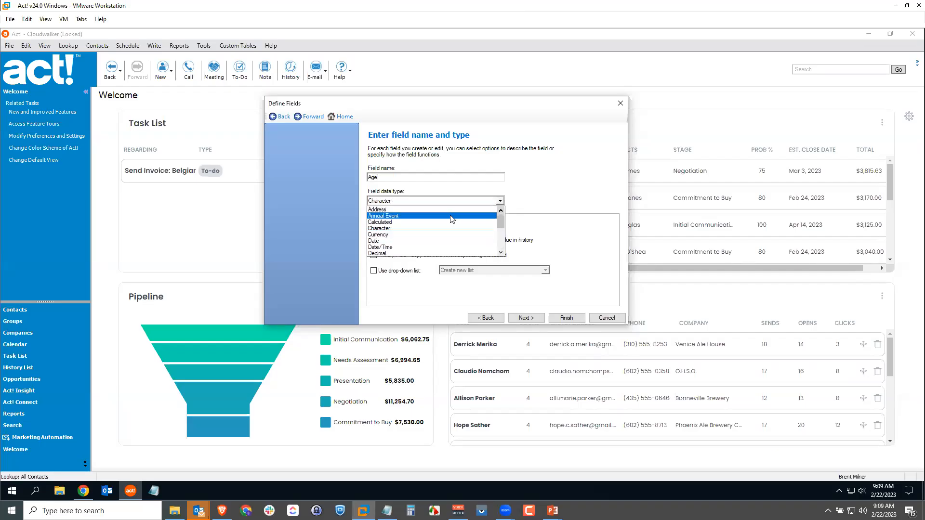
click(396, 224)
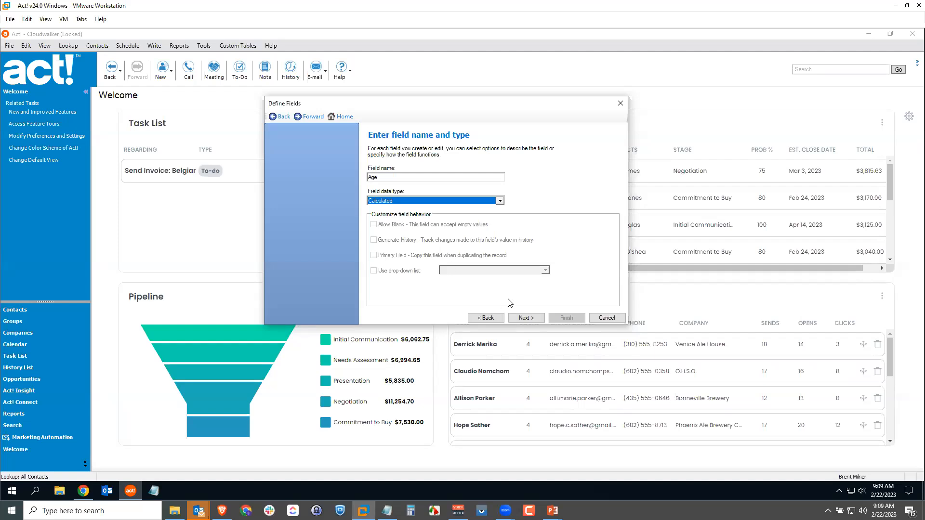
- Make Age a Date calculation on the Birth Date field using Years since (date to today), and finish the field
click(527, 319)
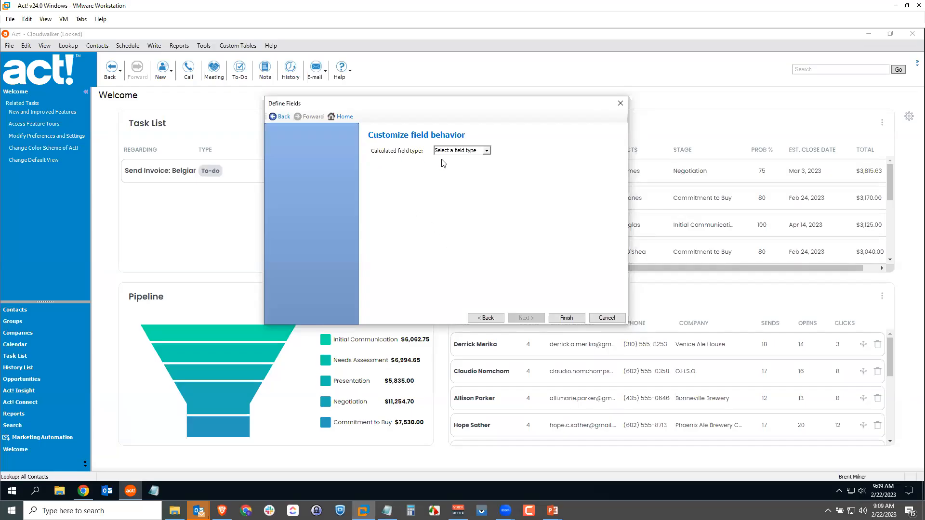
click(486, 151)
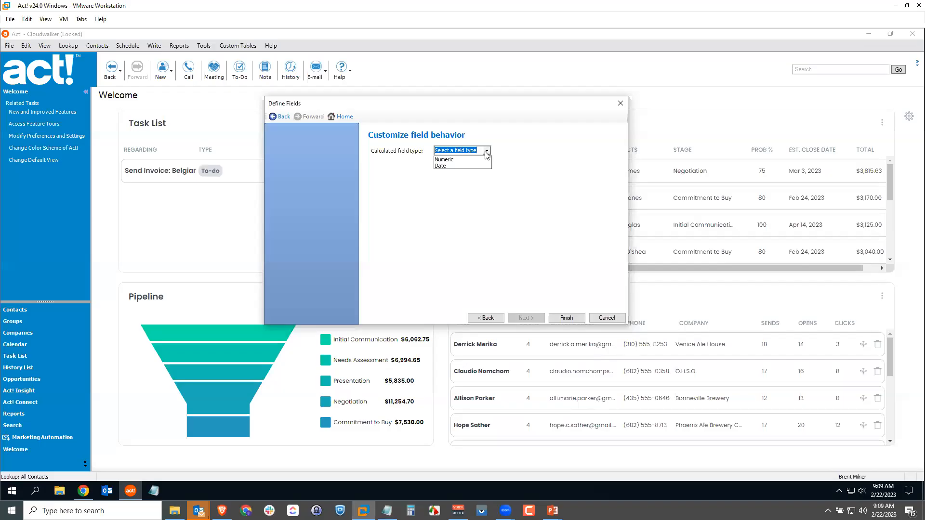
click(448, 167)
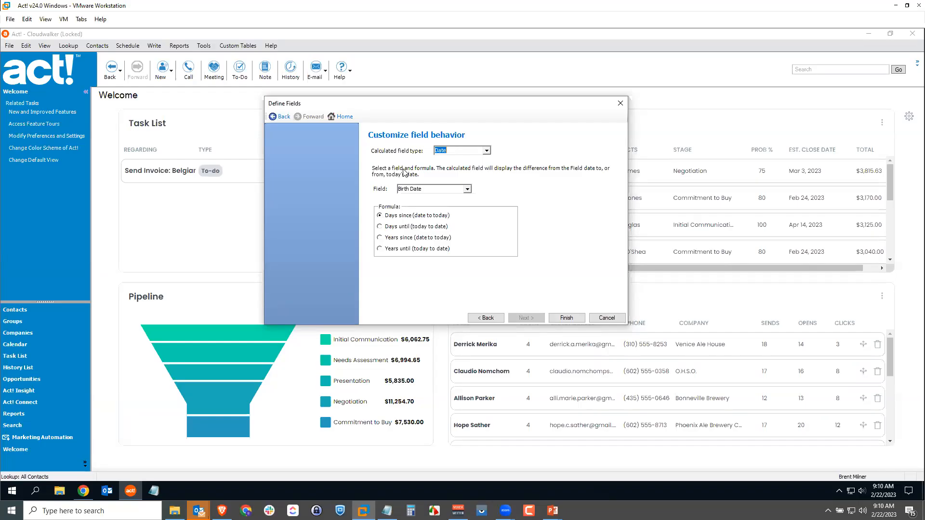
click(462, 190)
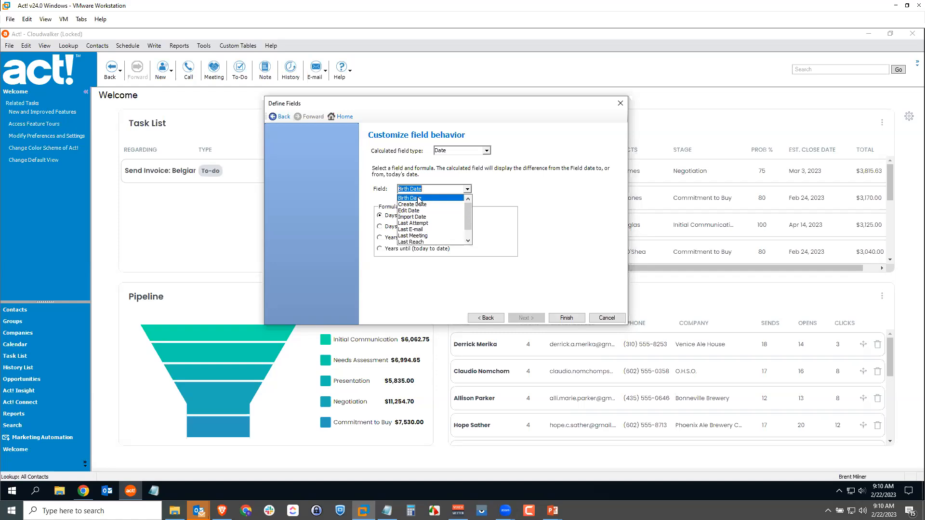
click(418, 199)
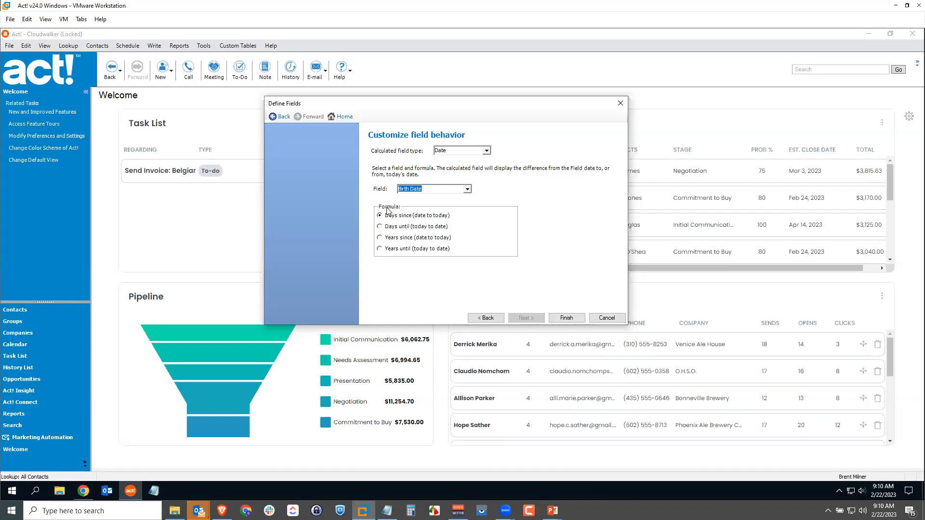
click(385, 240)
click(568, 317)
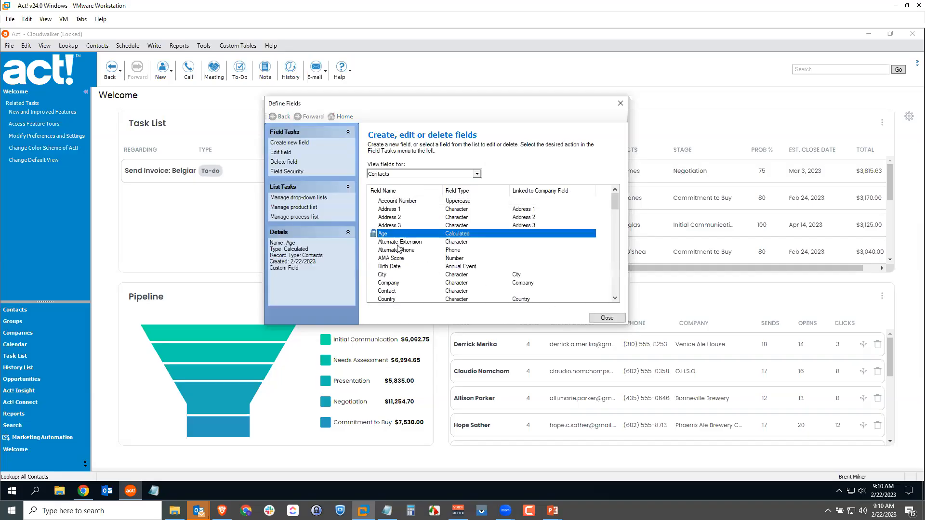
click(388, 242)
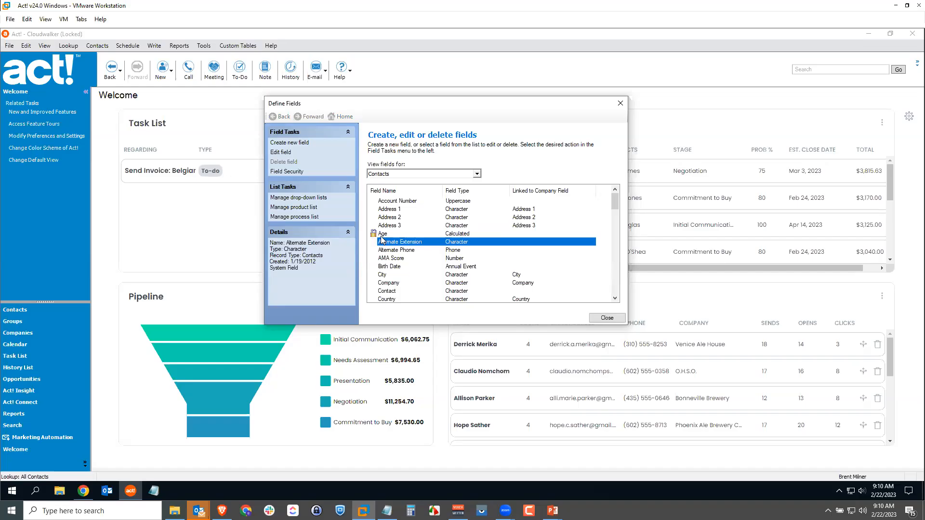
click(383, 235)
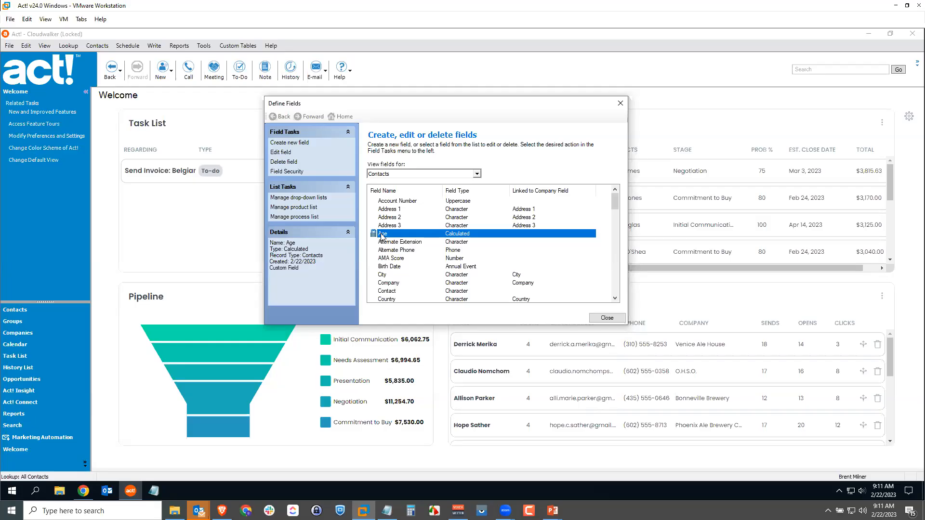
- Create a contact field named Portrait with the Picture data type, leaving its change trigger at None
click(292, 143)
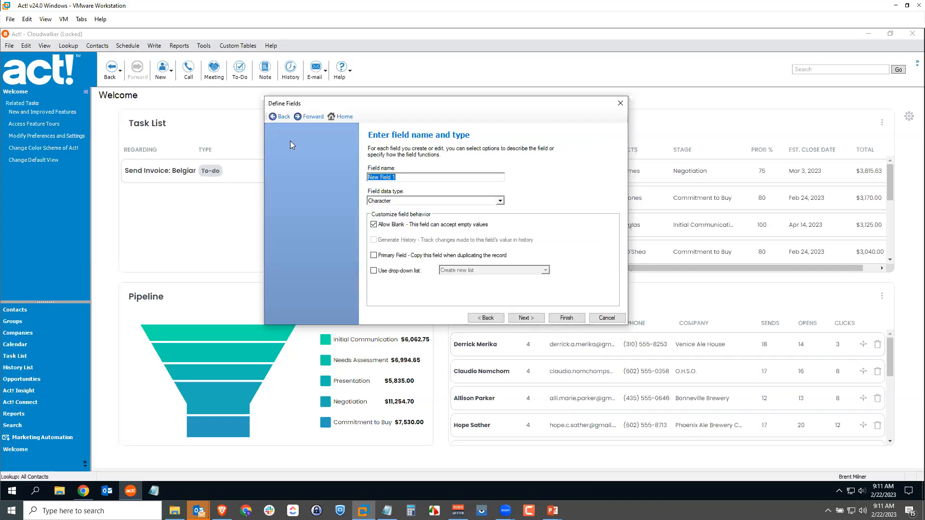
text(Portrait)
click(412, 201)
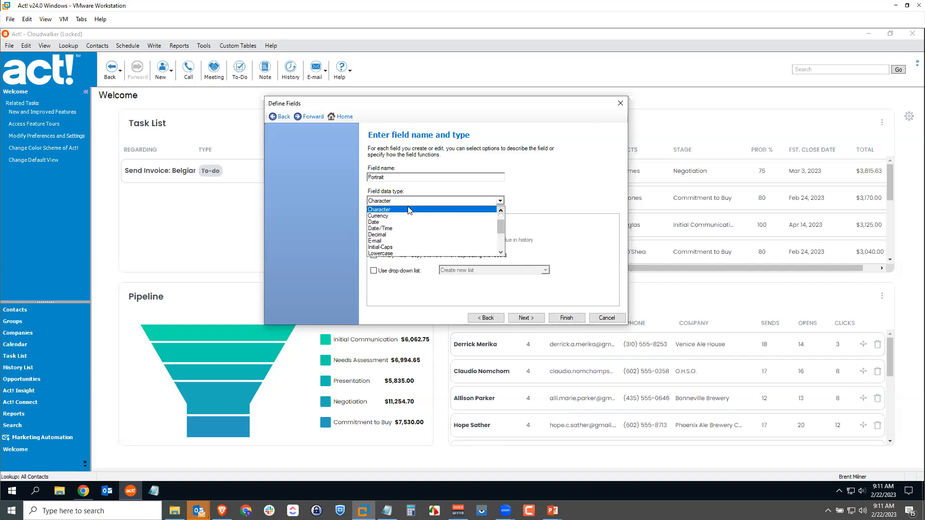
drag(501, 228, 501, 242)
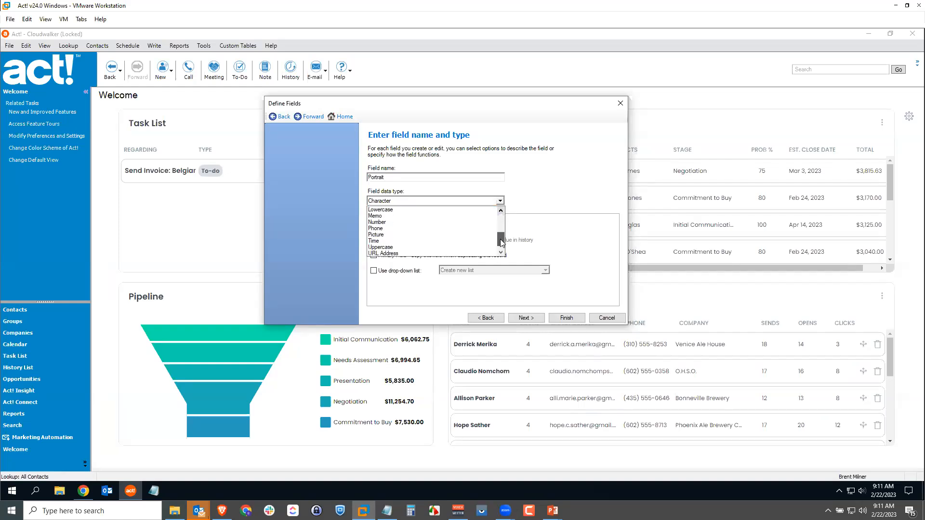
click(394, 235)
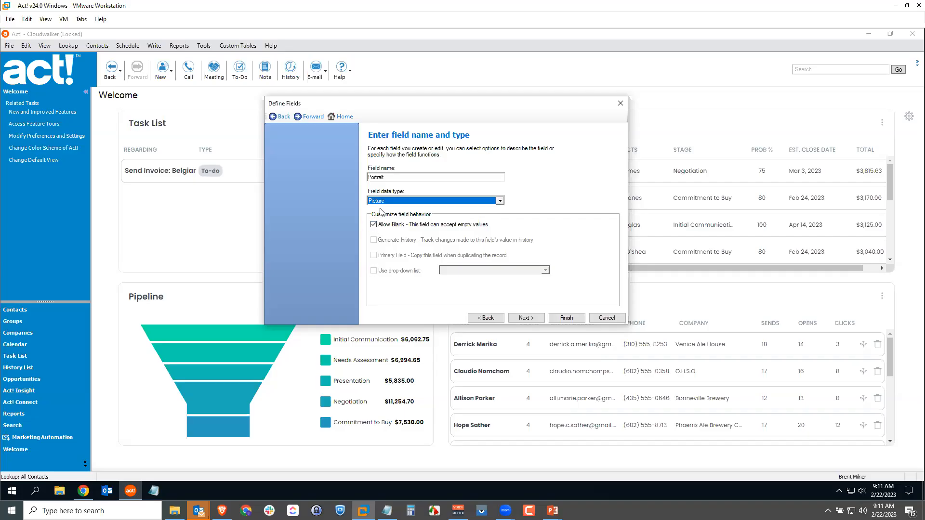
click(525, 318)
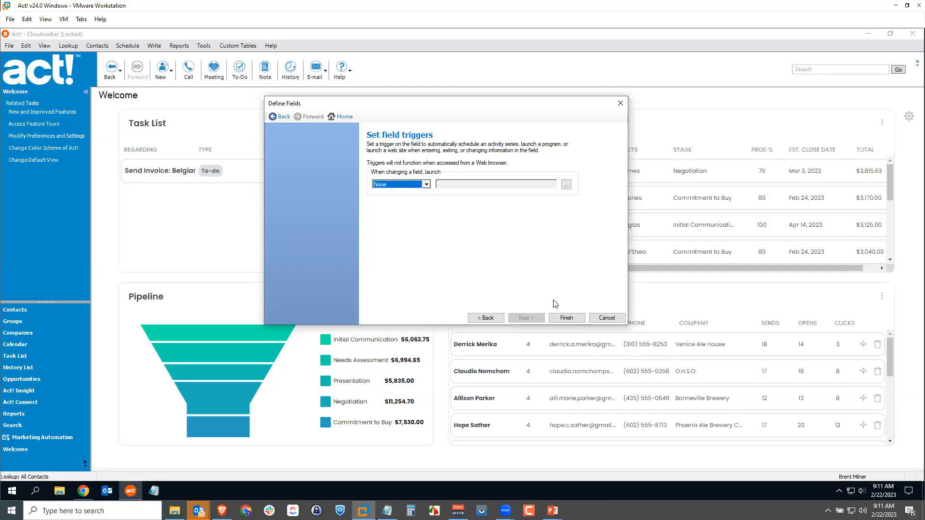
click(567, 318)
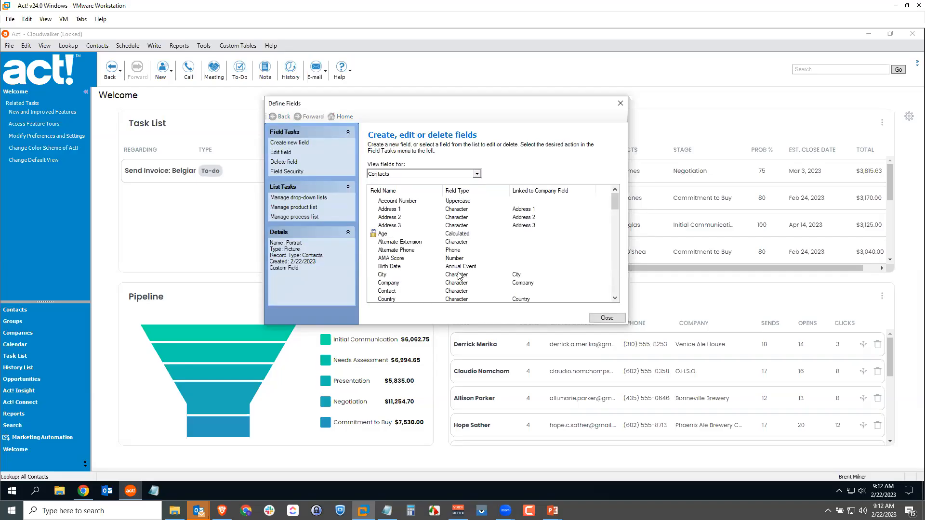
- Look for the Portrait field in the list of contact fields
drag(611, 199, 615, 246)
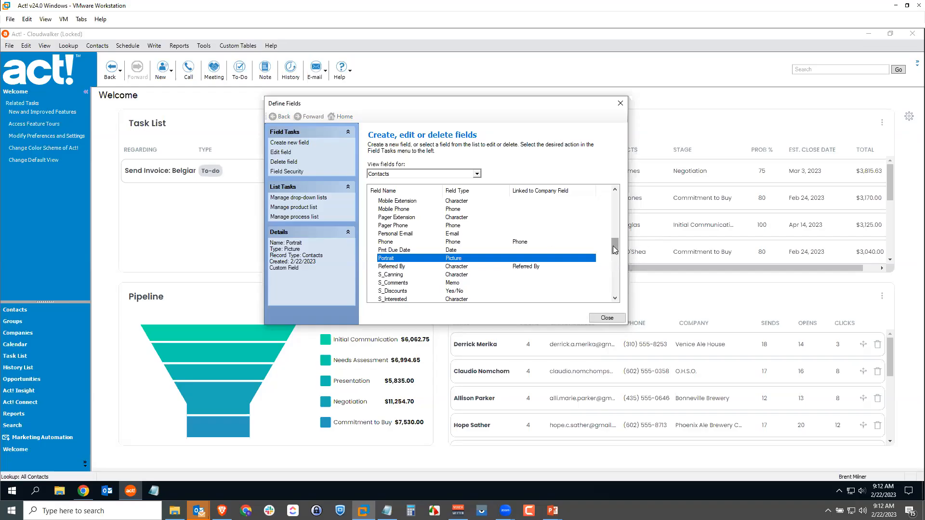
drag(614, 245, 614, 192)
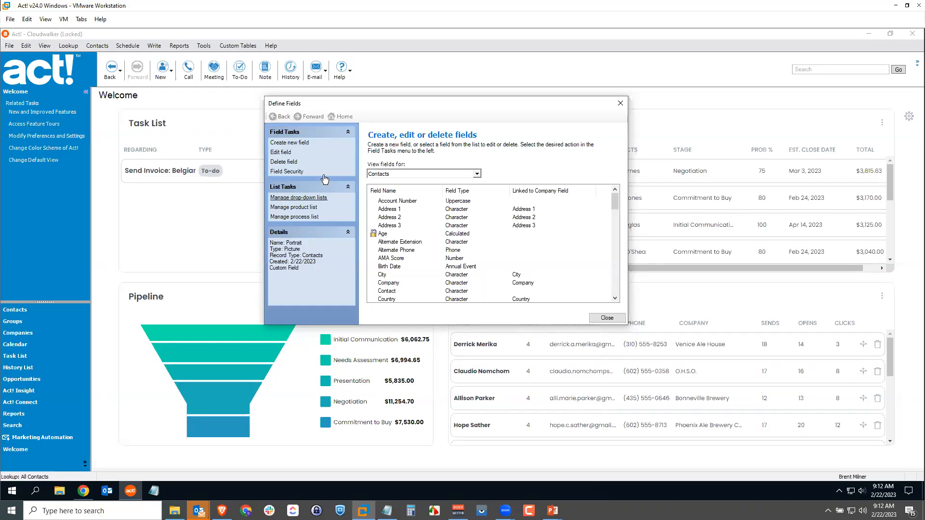
- Create a contact field named Summary with the Memo data type, leaving all its field triggers at None
click(295, 143)
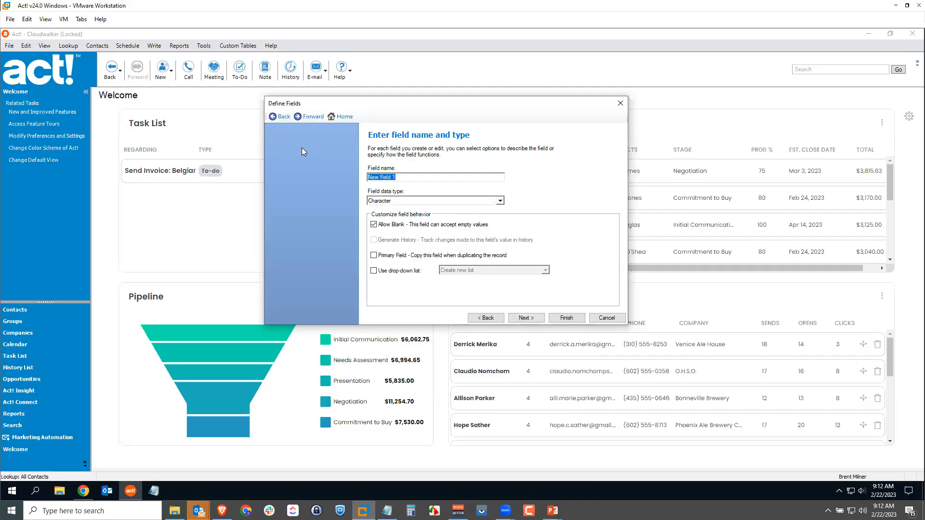
text(Summary)
click(498, 201)
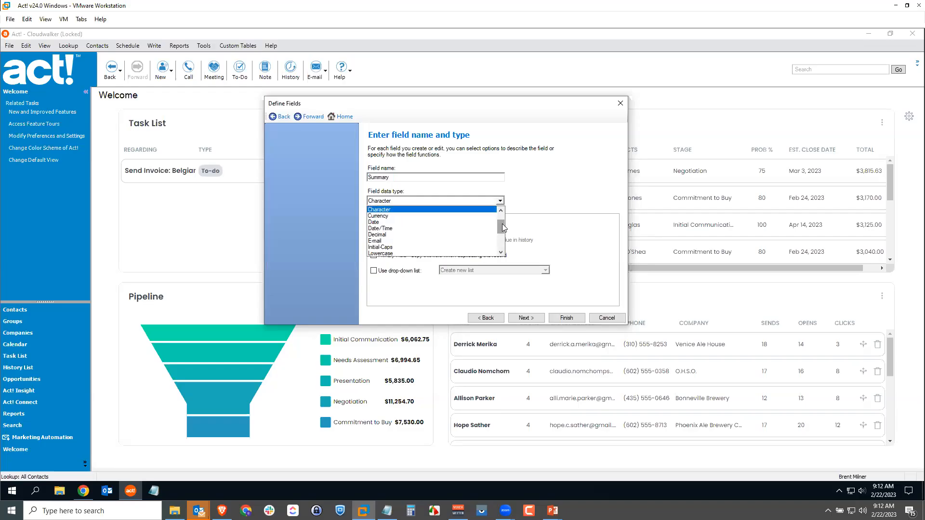
scroll(501, 227, down, 1)
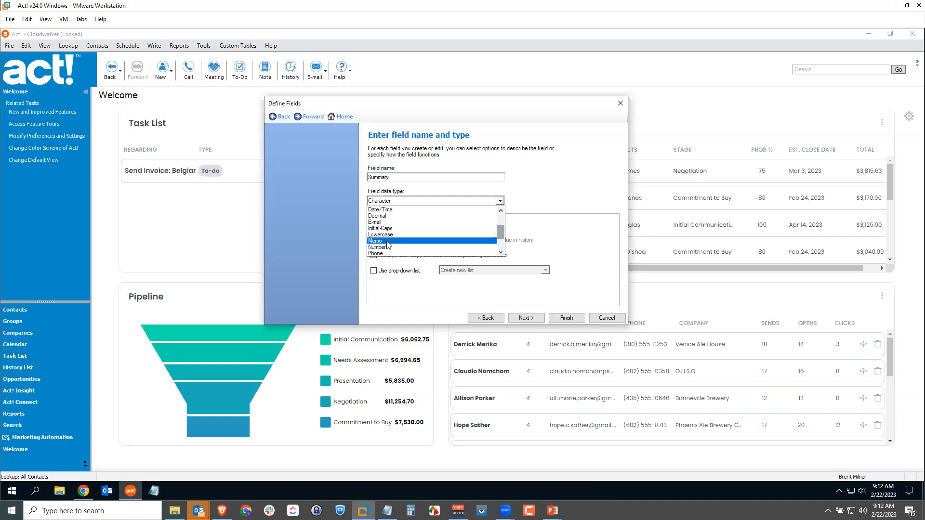
click(388, 241)
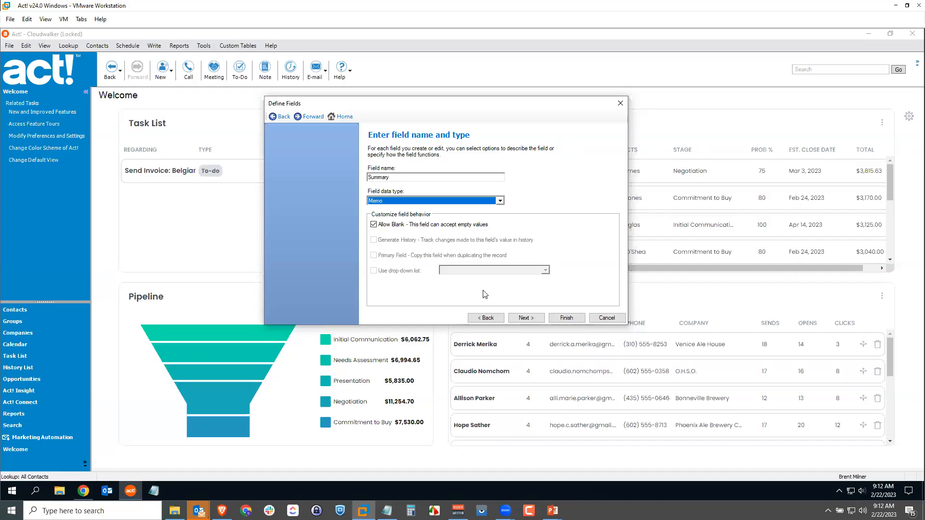
click(525, 319)
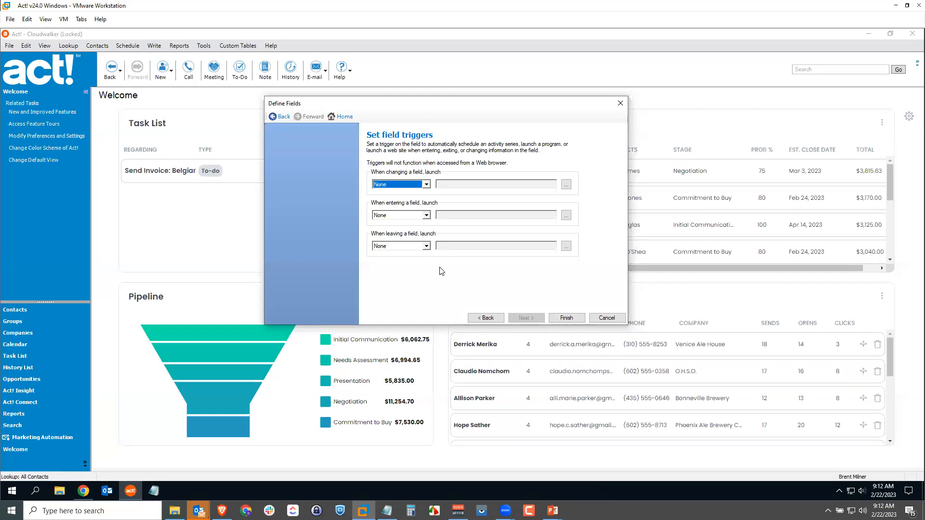
click(566, 318)
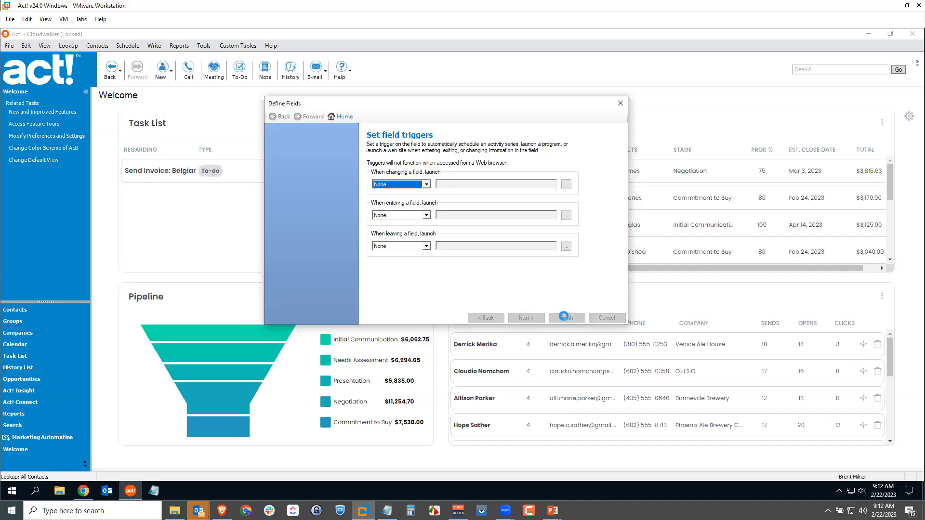
drag(616, 201, 613, 263)
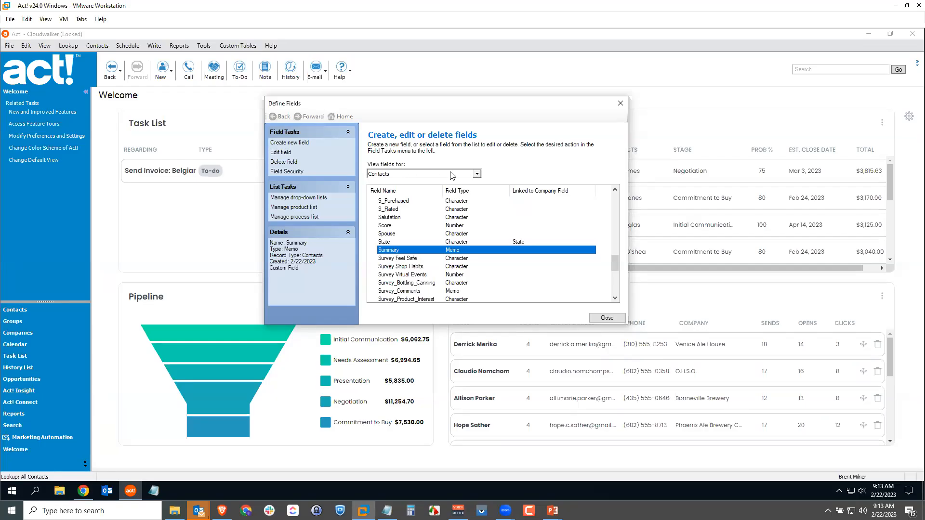
- Switch to the Opportunities fields and start a new field named Commission with the Calculated data type
click(478, 175)
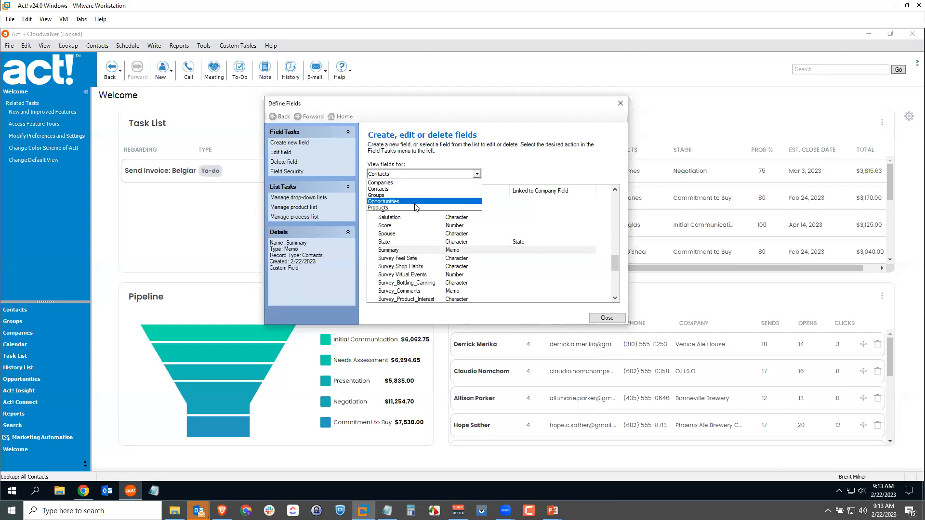
click(399, 202)
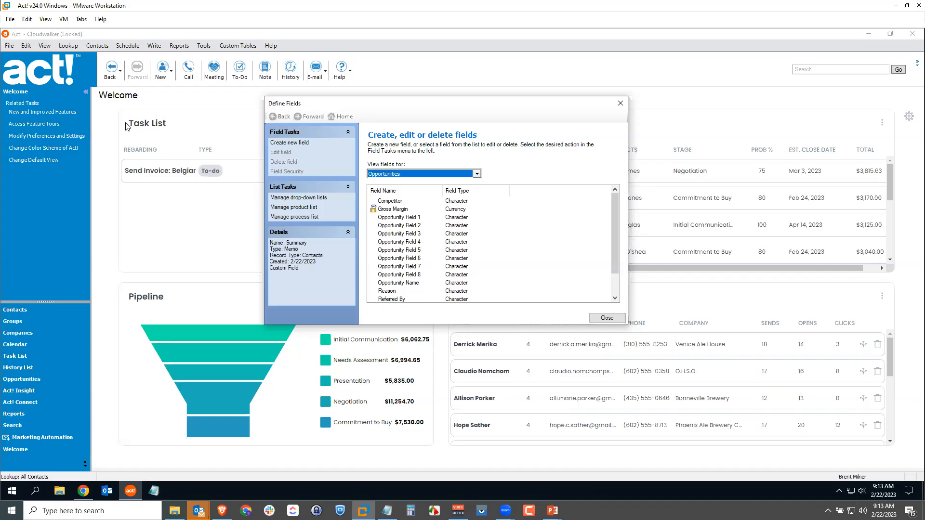
click(293, 146)
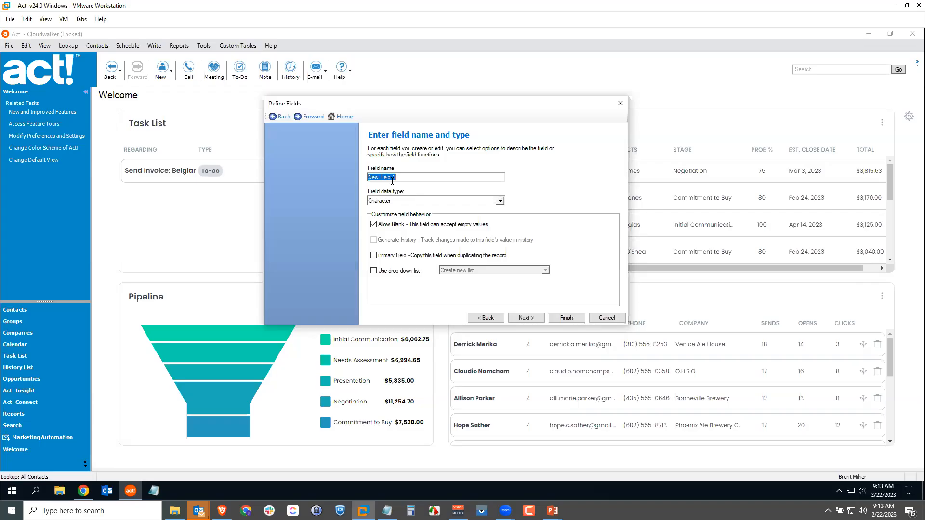
text(Commission)
click(500, 201)
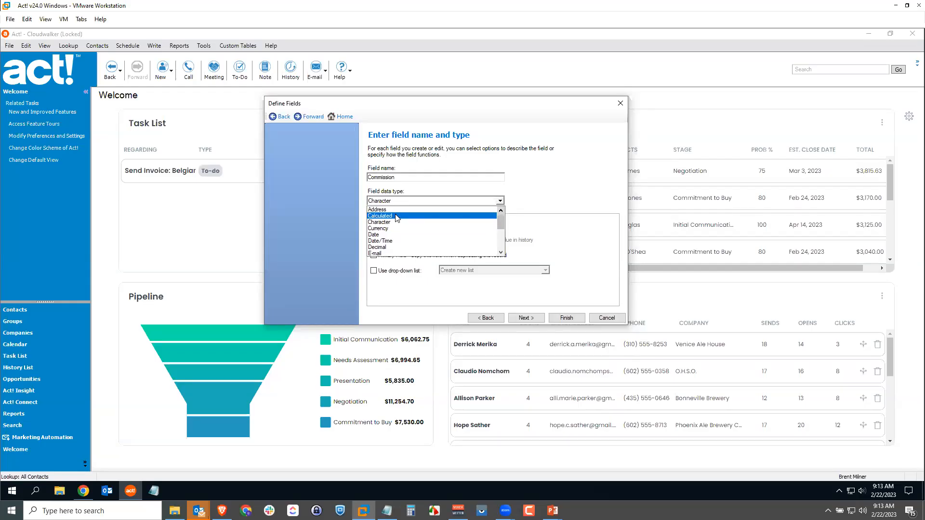
click(396, 216)
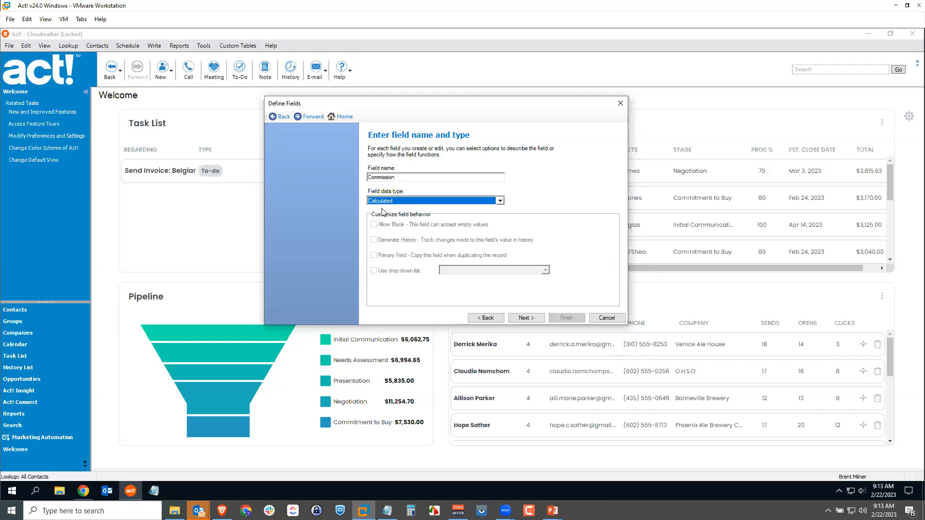
click(524, 316)
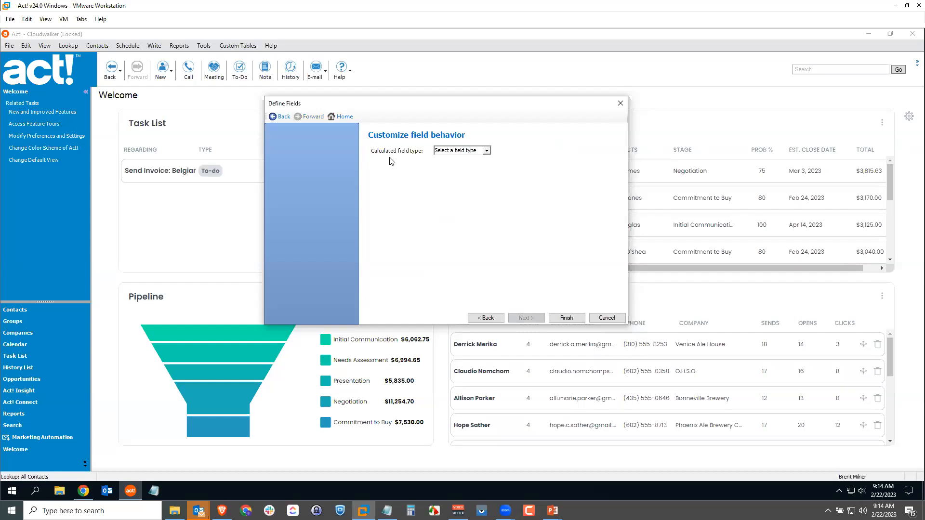
- Make Commission a Numeric calculation with the formula [Weighted Total] * .05, and finish the field
click(487, 151)
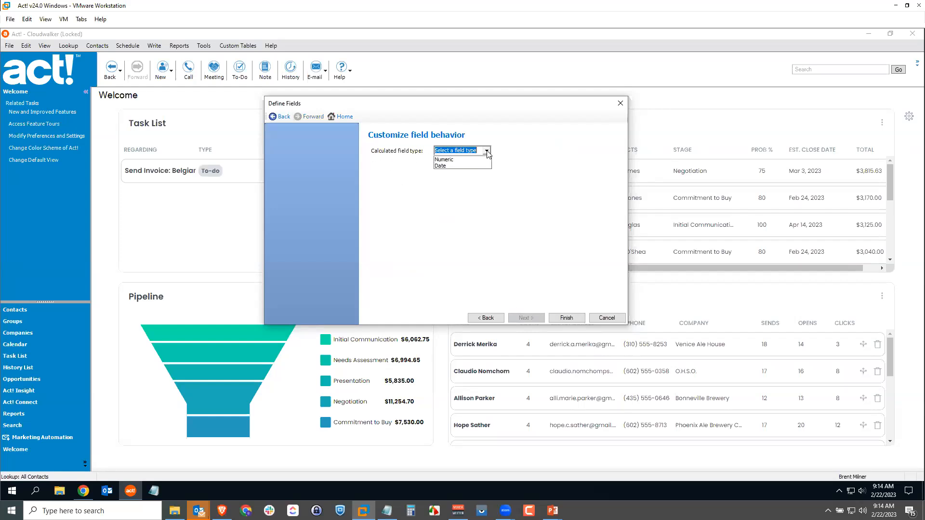
click(459, 161)
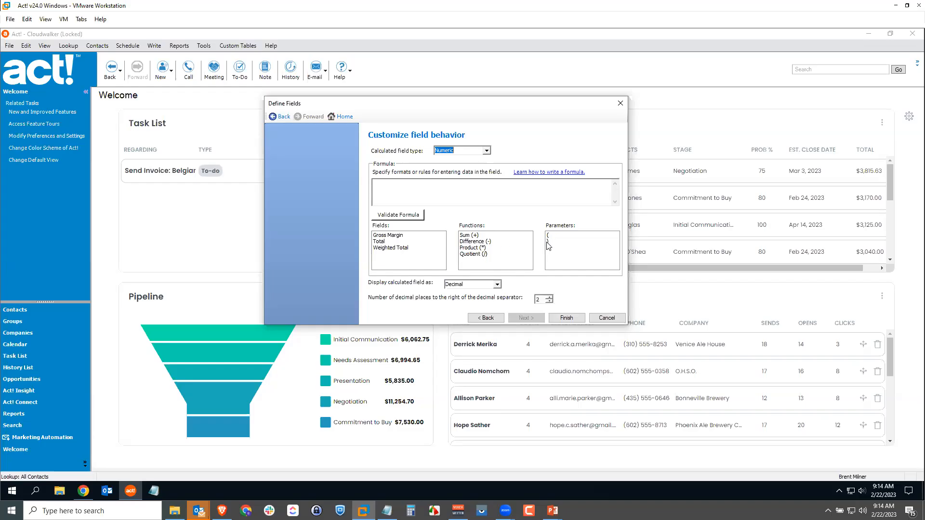
double_click(392, 248)
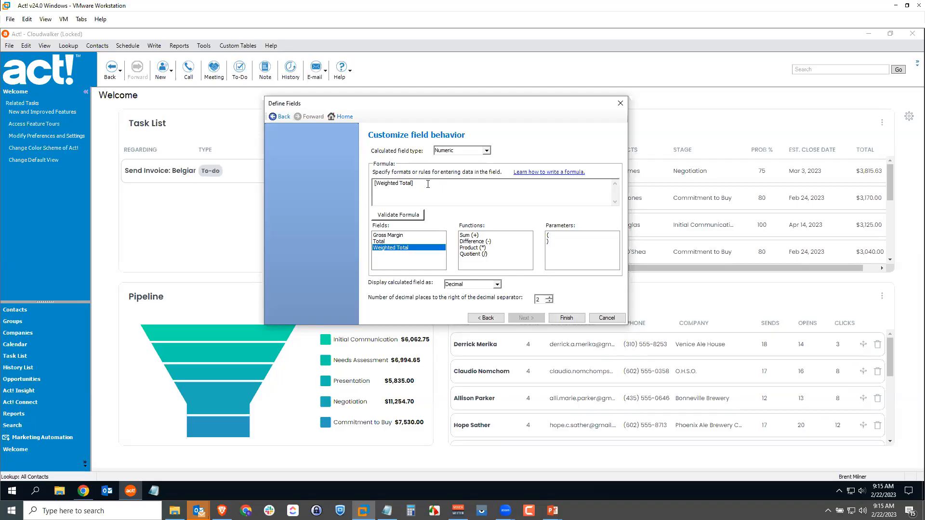
double_click(473, 248)
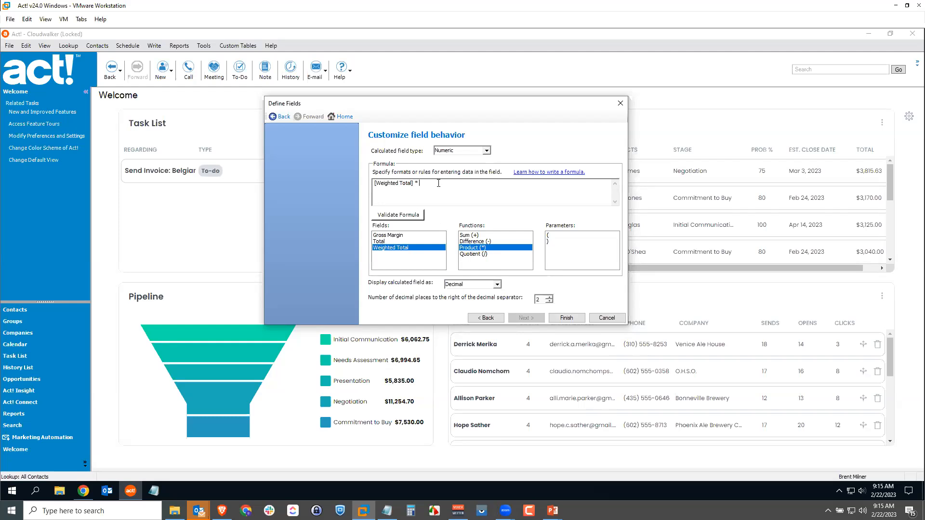
text(.05)
click(567, 320)
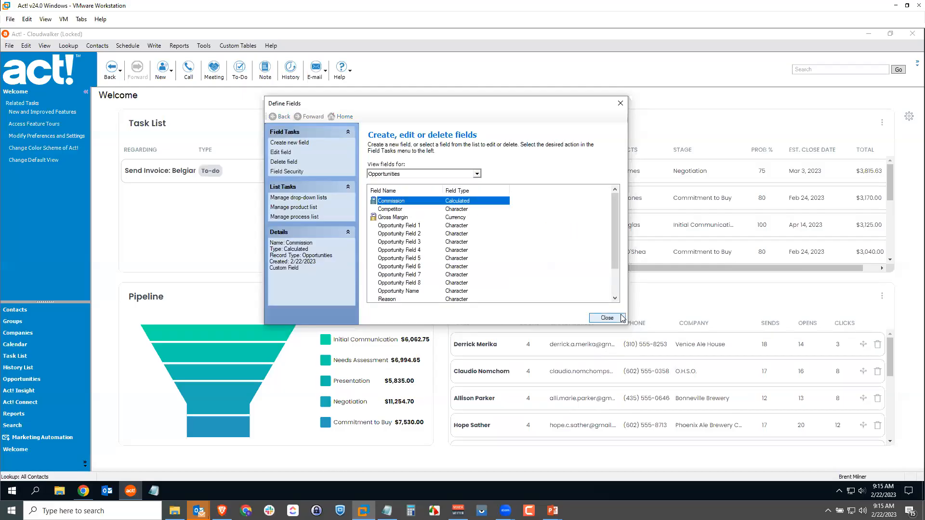
- Close the field definitions and decline to modify the layout now
click(391, 210)
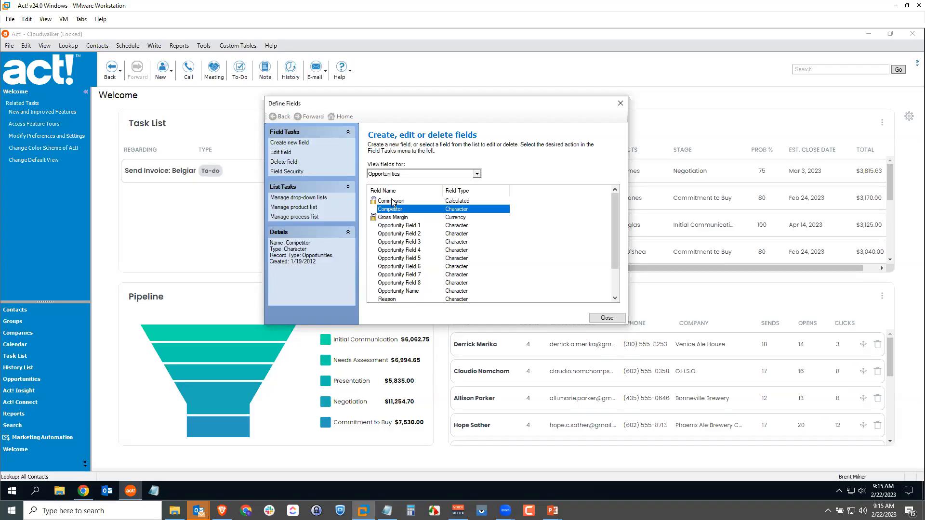
click(606, 319)
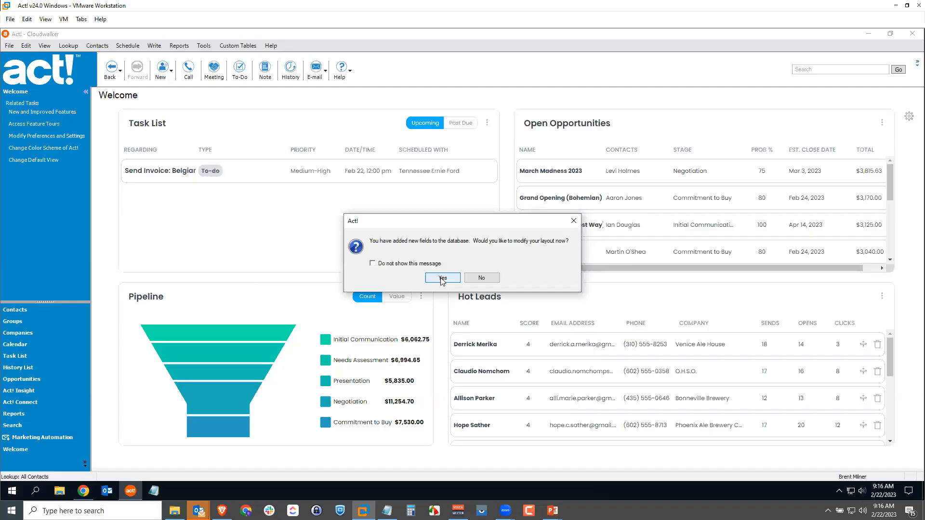
click(480, 279)
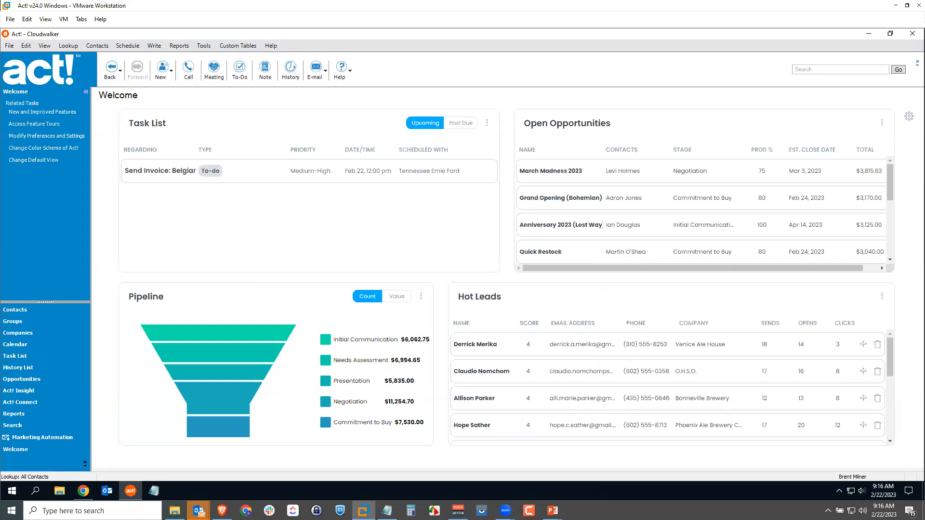
- Open the contact layout in the Layout Designer and show its Personal Info section
click(205, 47)
mouse_move(228, 80)
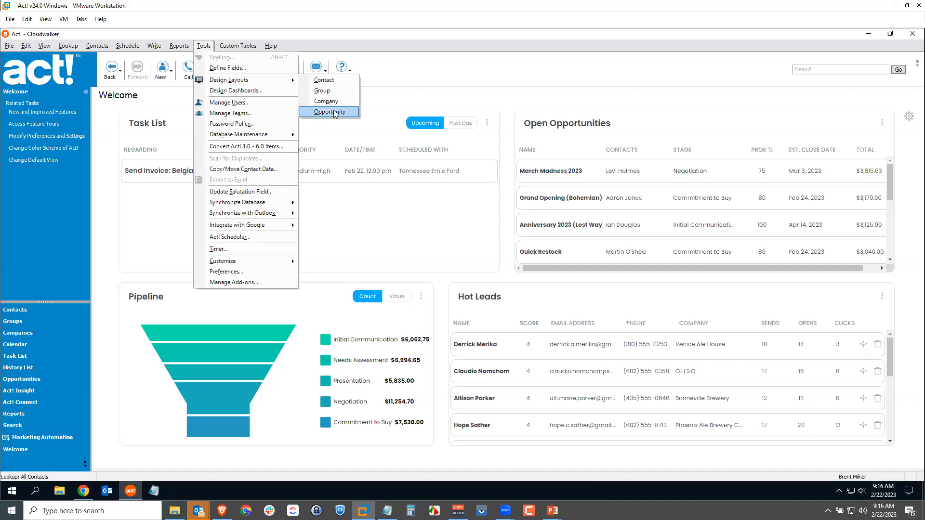
click(335, 81)
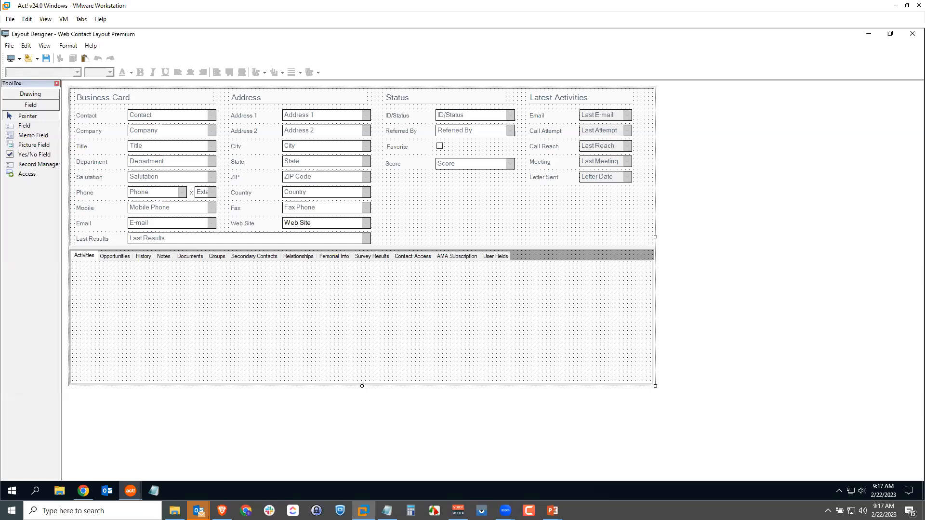
click(332, 257)
click(335, 257)
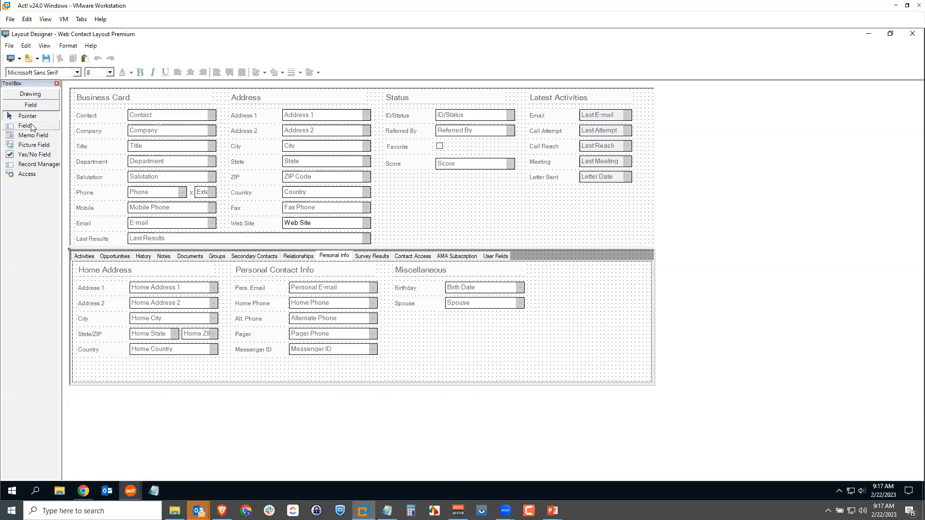
- Add the Age field with a label to the Personal Info section, below the Spouse field
click(29, 95)
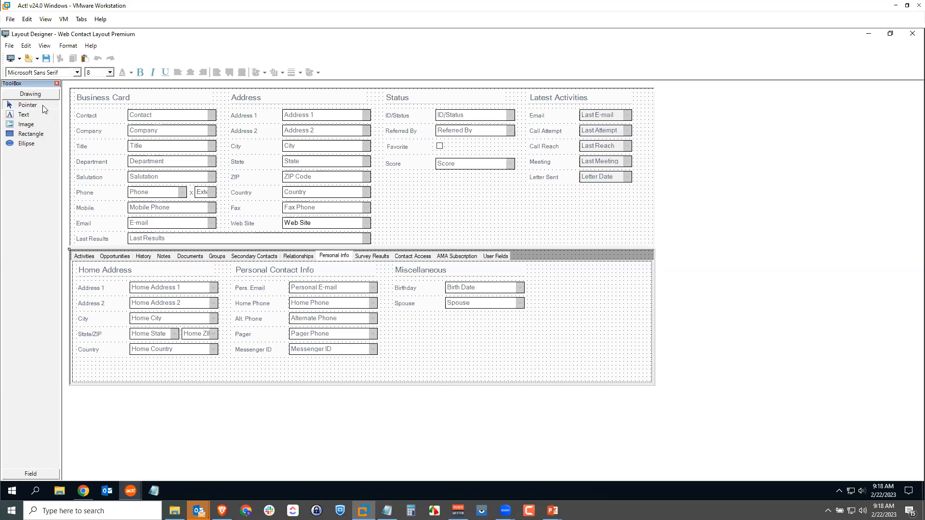
click(32, 474)
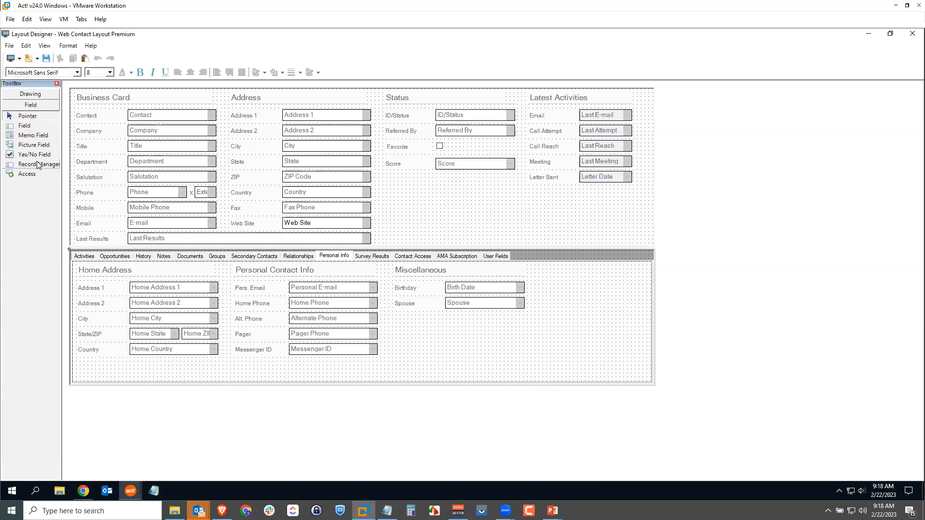
click(28, 127)
click(96, 138)
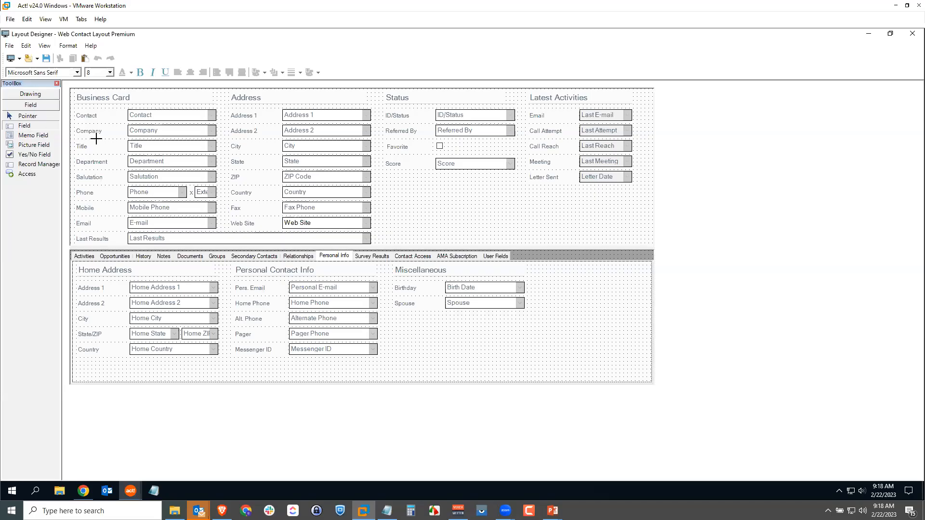
click(463, 331)
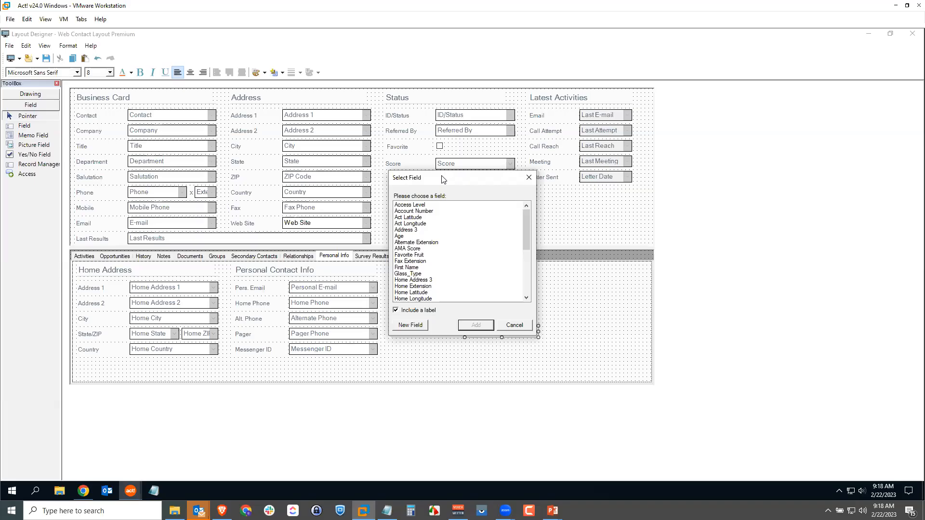
click(400, 236)
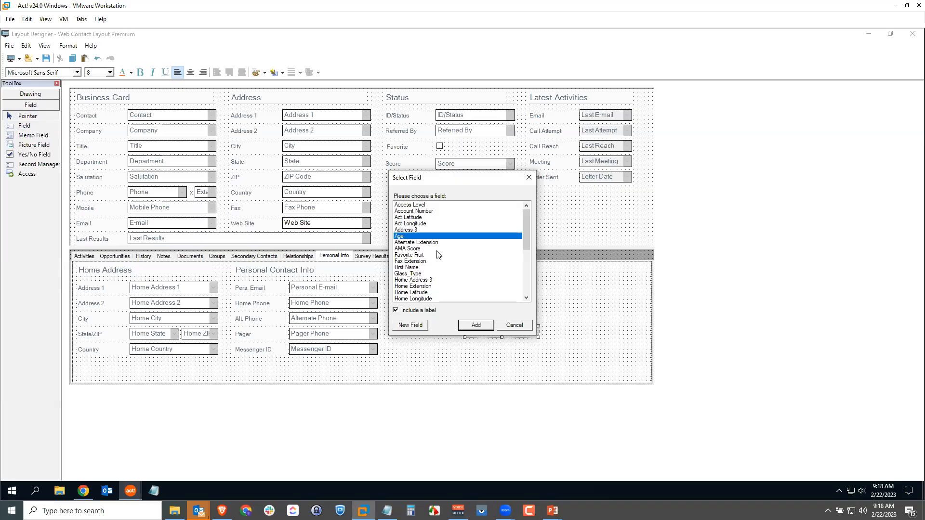
click(476, 326)
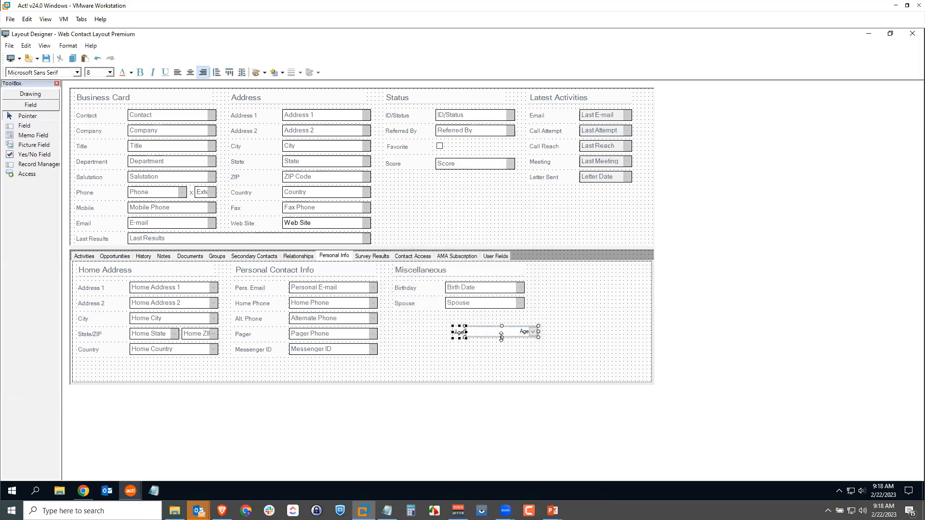
- Move the Age label away from its field to just below the Spouse label
click(458, 357)
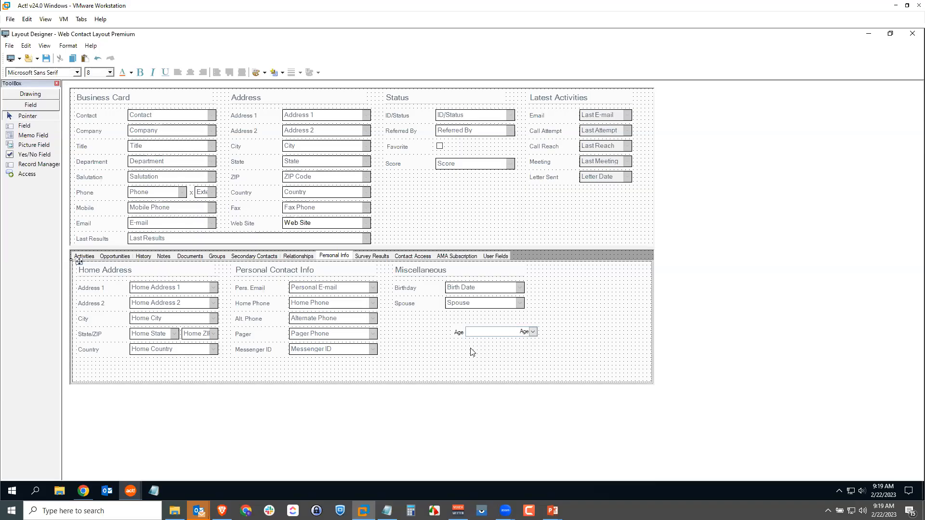
drag(457, 333, 406, 322)
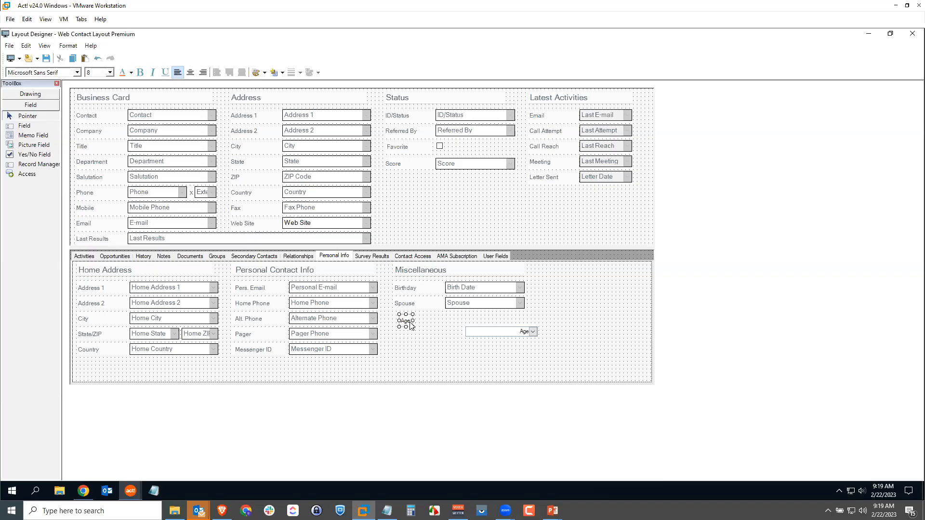
click(449, 344)
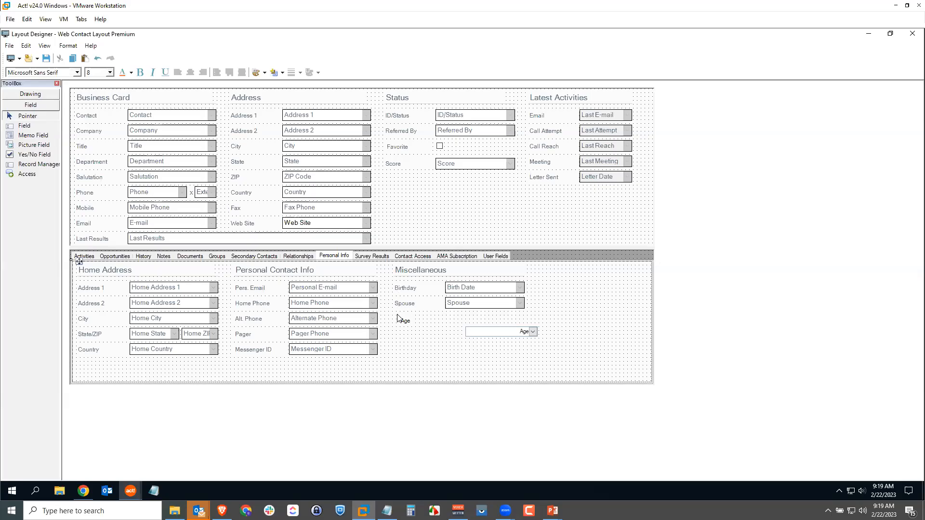
- Align the left edge of the Age label with the left edge of the Spouse label above it
click(407, 323)
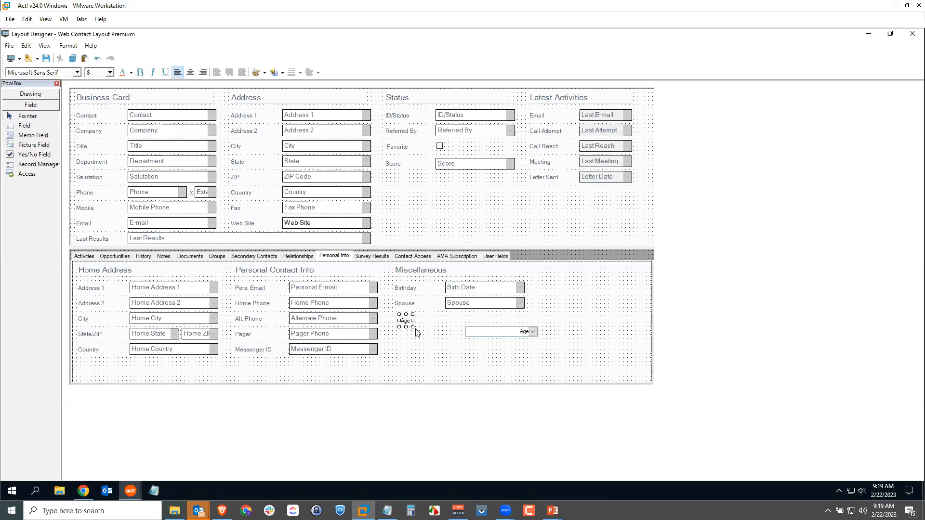
ctrl+click(404, 306)
click(69, 45)
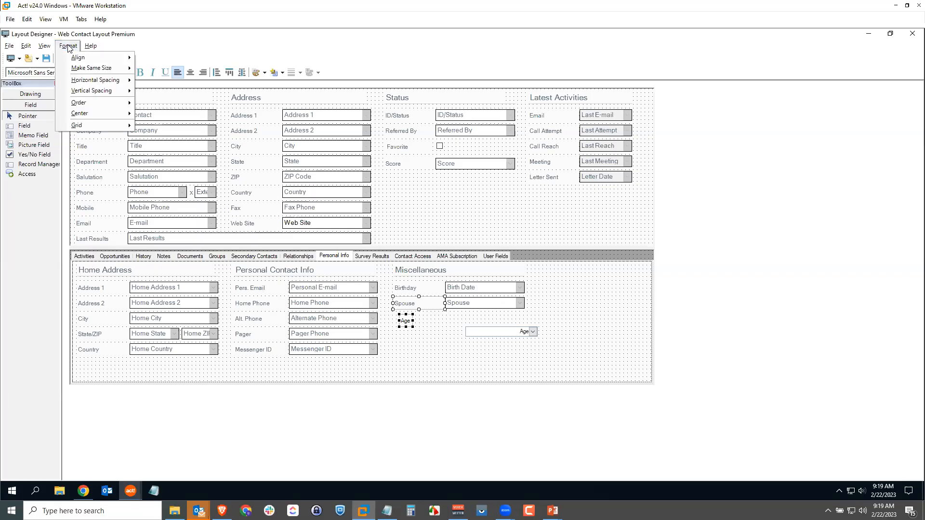
mouse_move(90, 58)
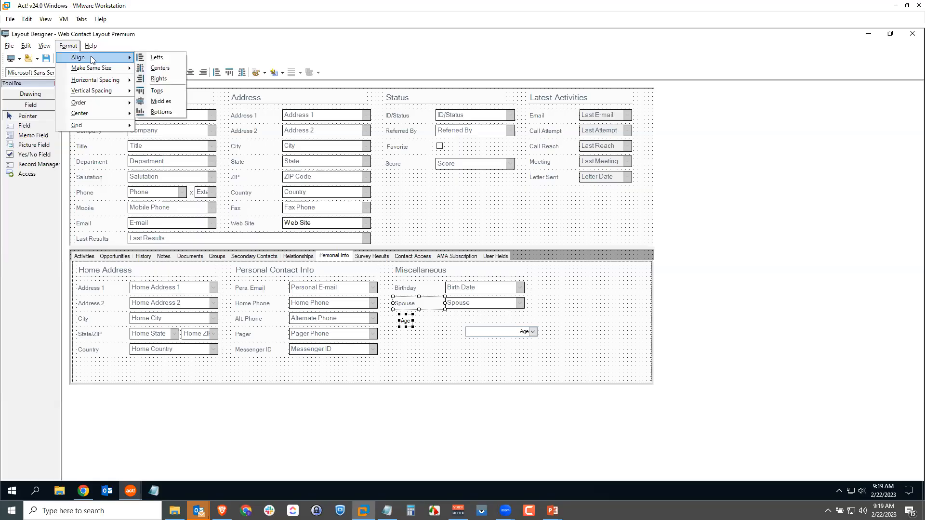
click(157, 57)
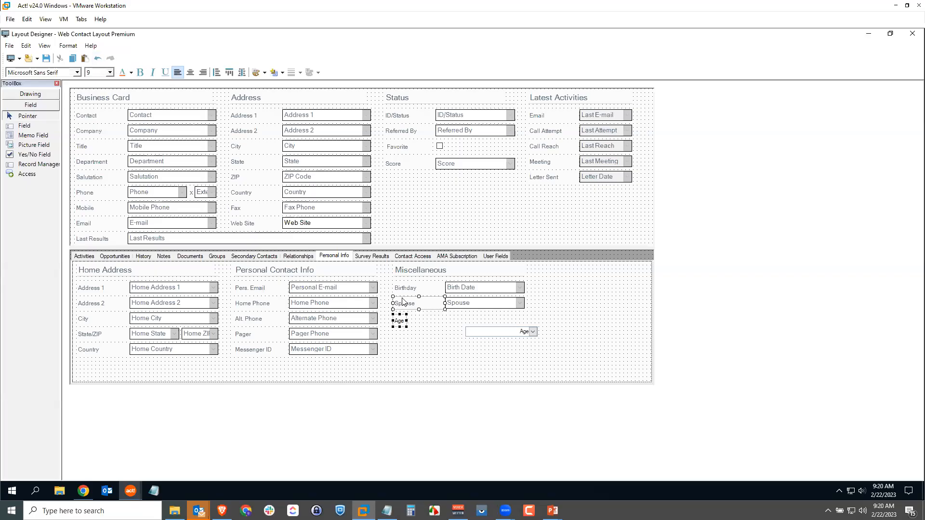
click(428, 357)
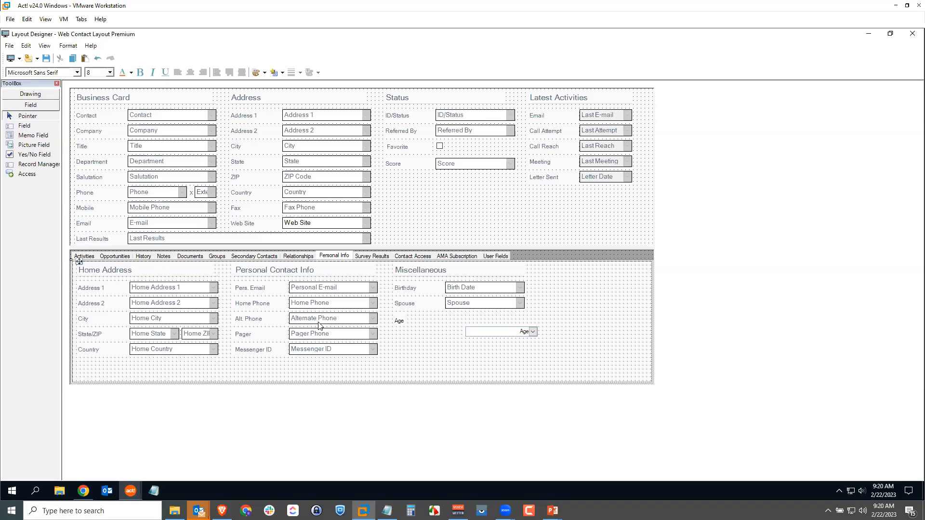
- Align the top of the Age label with the top of the Alt. Phone label in the same row
click(398, 321)
ctrl+click(246, 322)
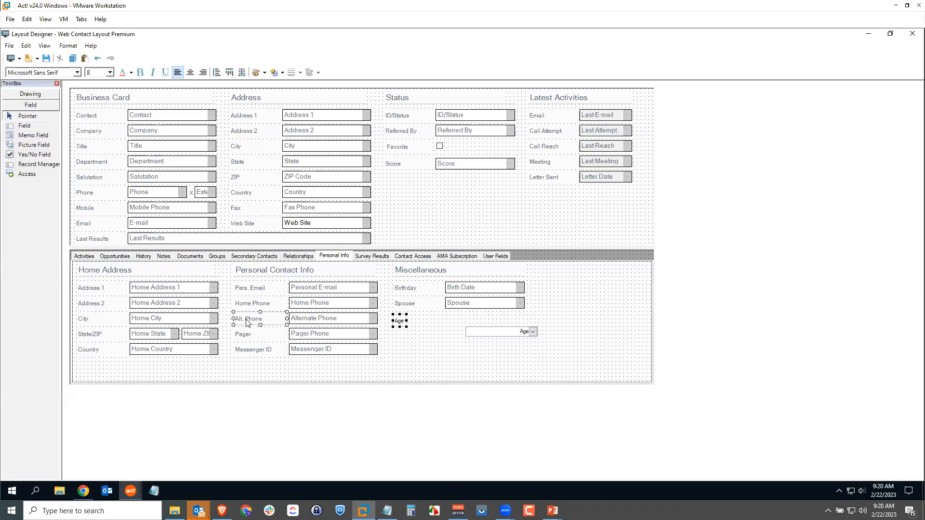
click(67, 46)
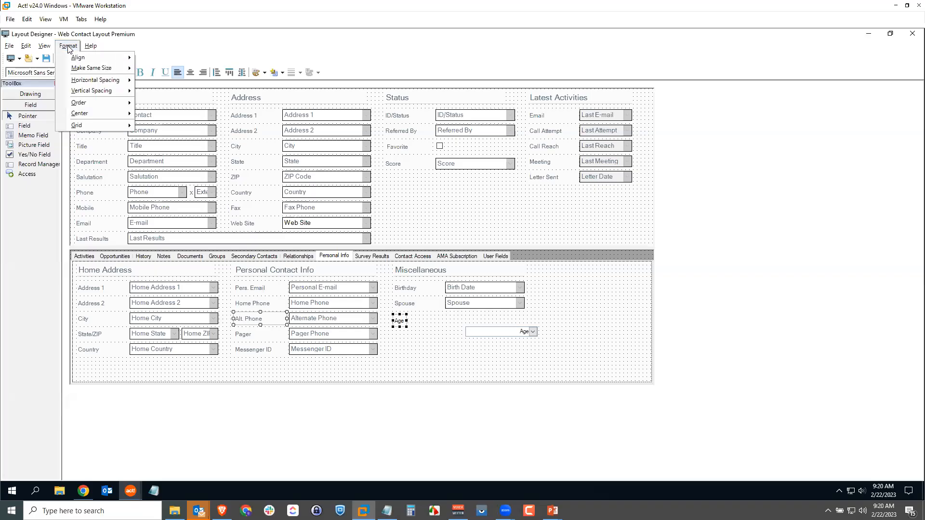
mouse_move(103, 57)
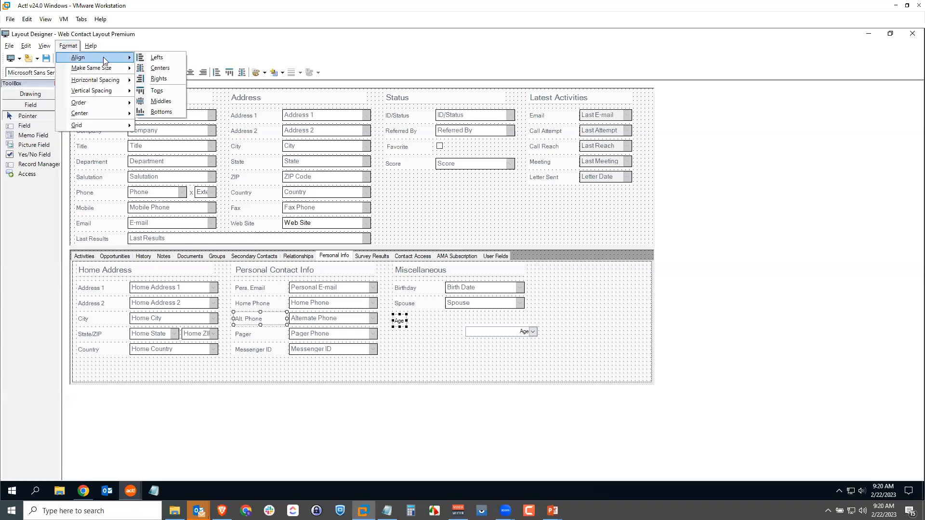
click(158, 91)
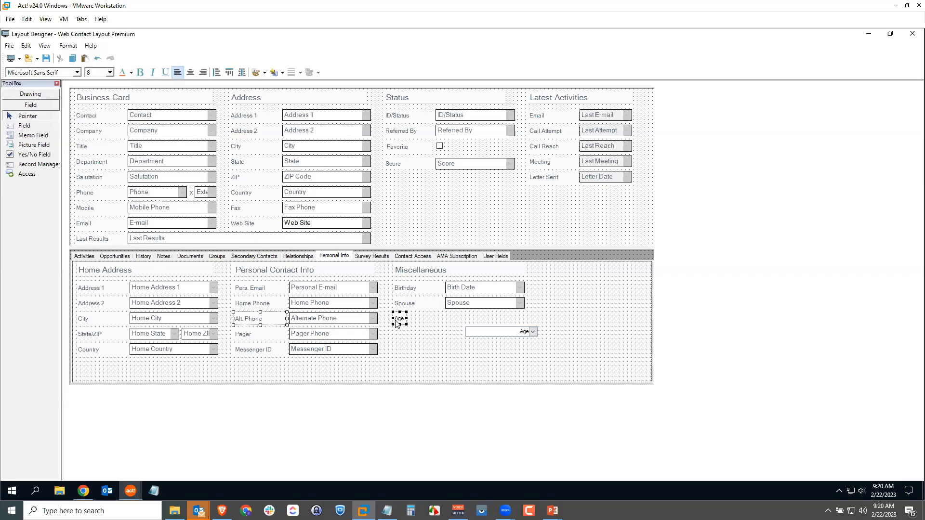
click(437, 367)
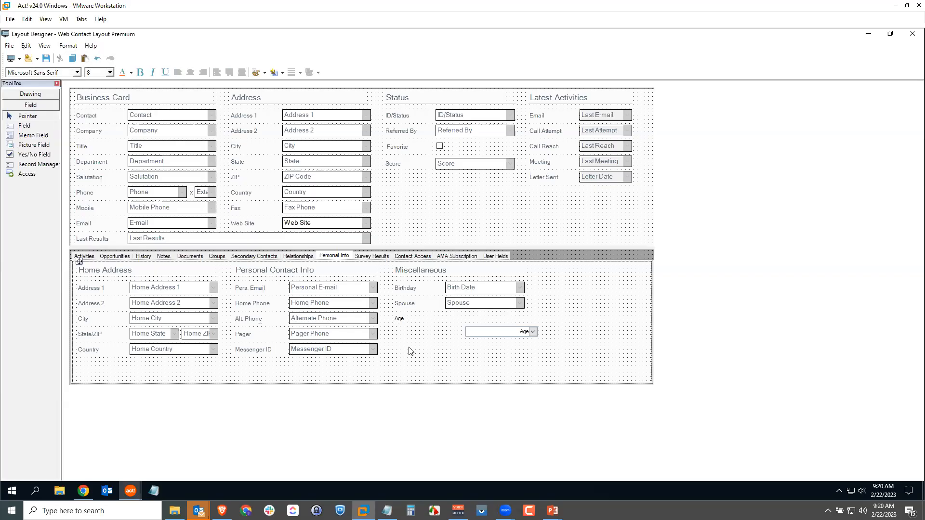
- Set the Age label's font size to 9, matching the Spouse label
click(399, 321)
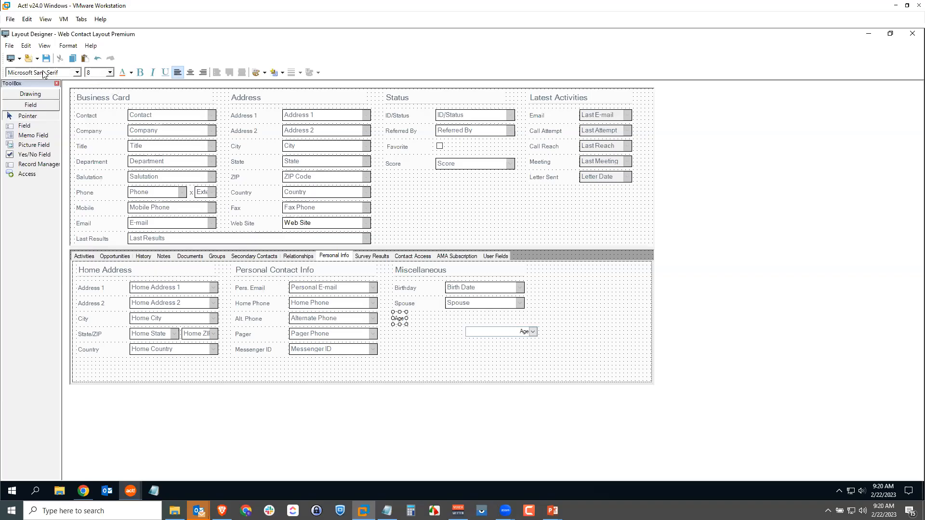
click(405, 305)
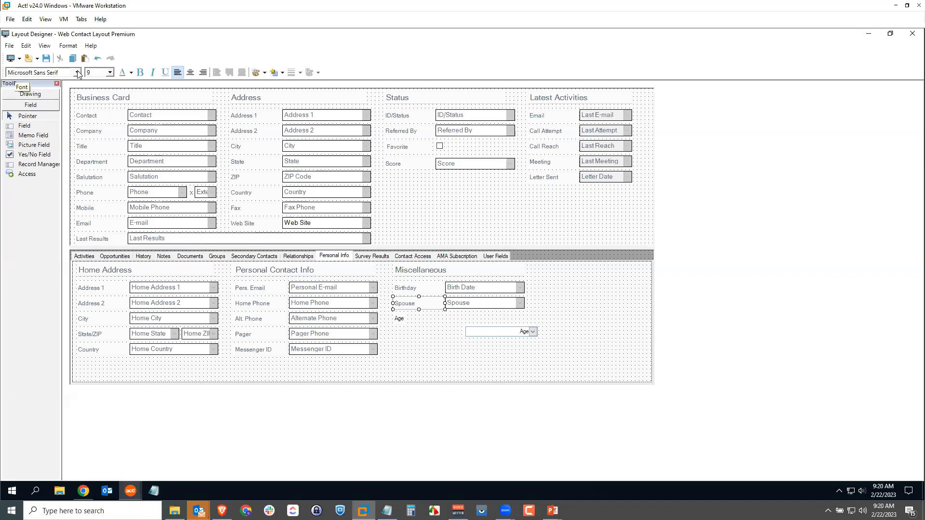
click(399, 319)
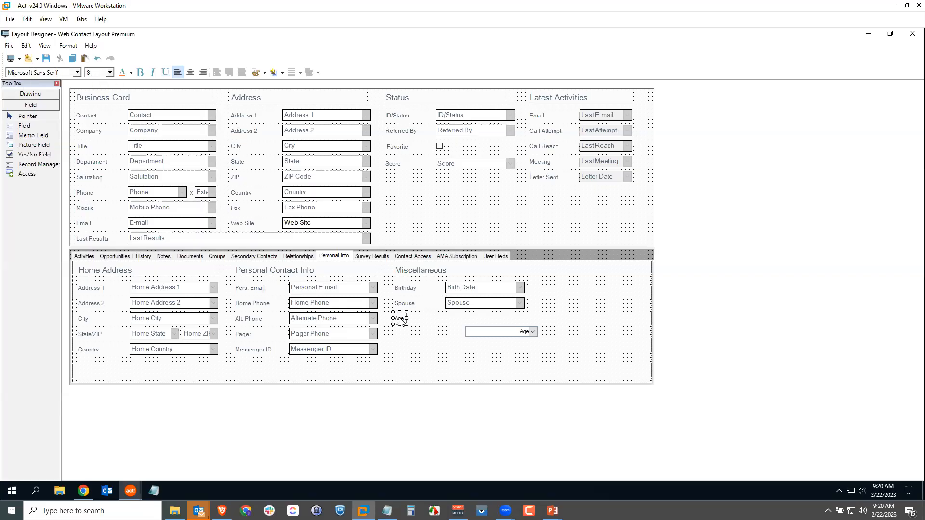
click(109, 73)
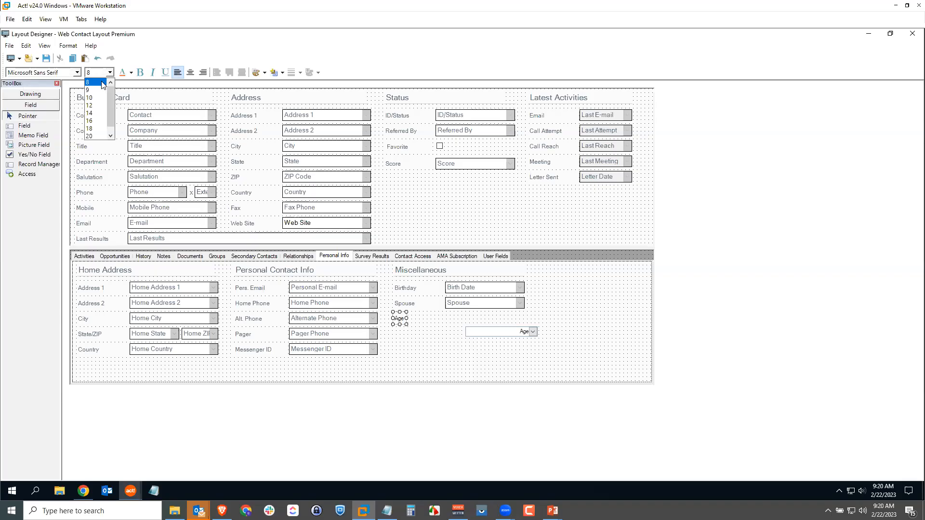
click(96, 88)
click(431, 348)
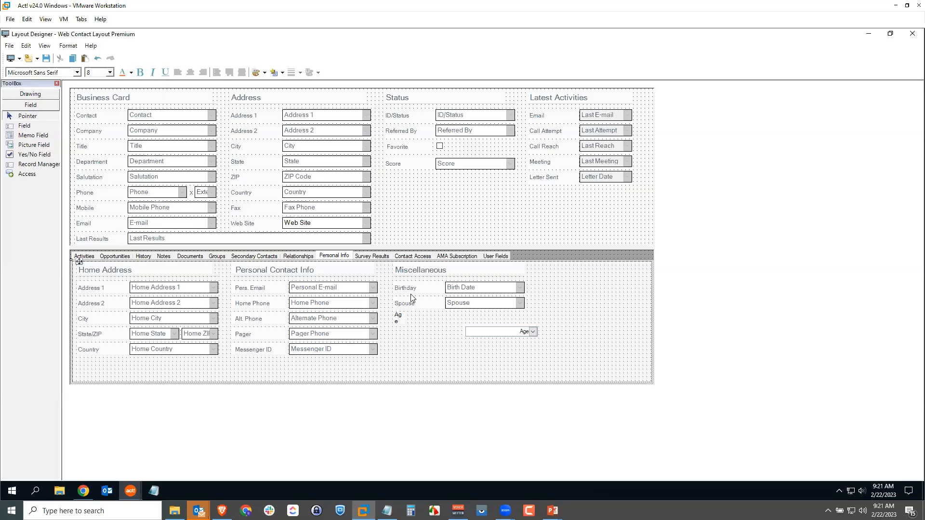
- Make the Age label the same size as the Spouse label in both width and height
click(397, 322)
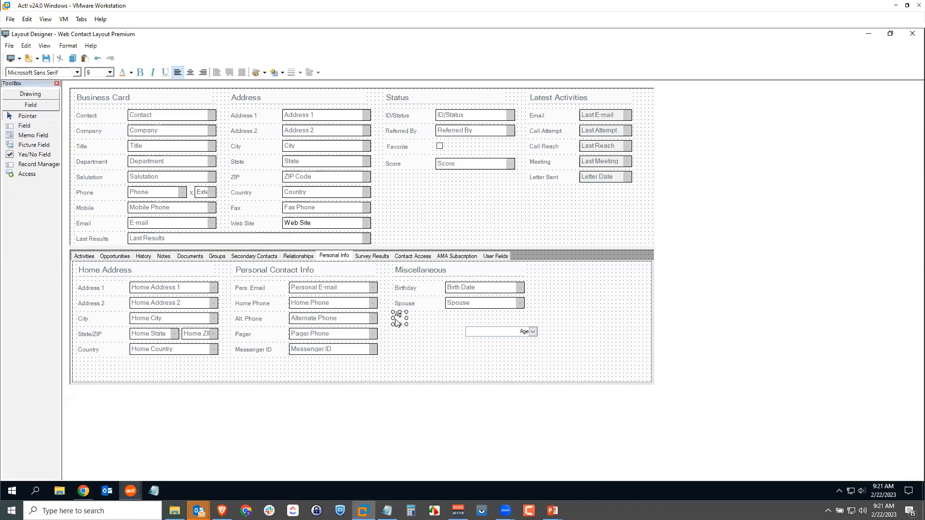
shift+click(418, 307)
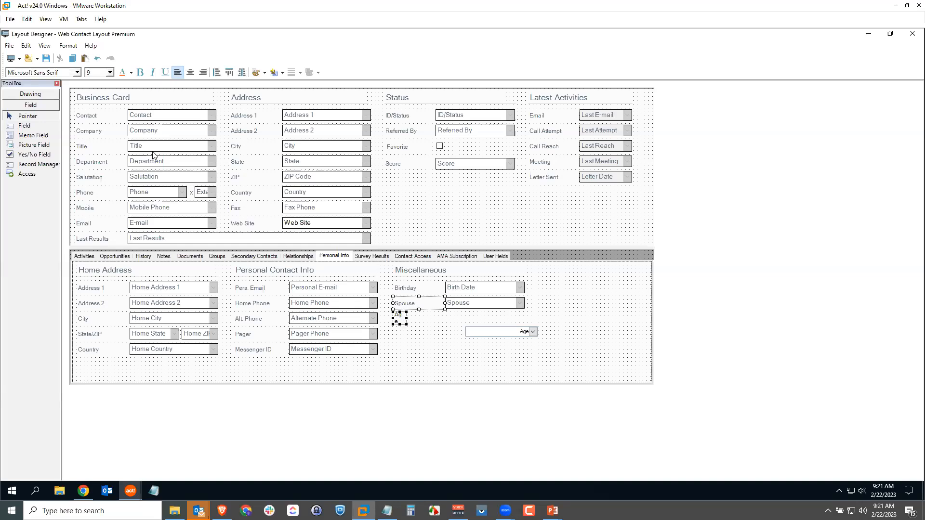
click(65, 45)
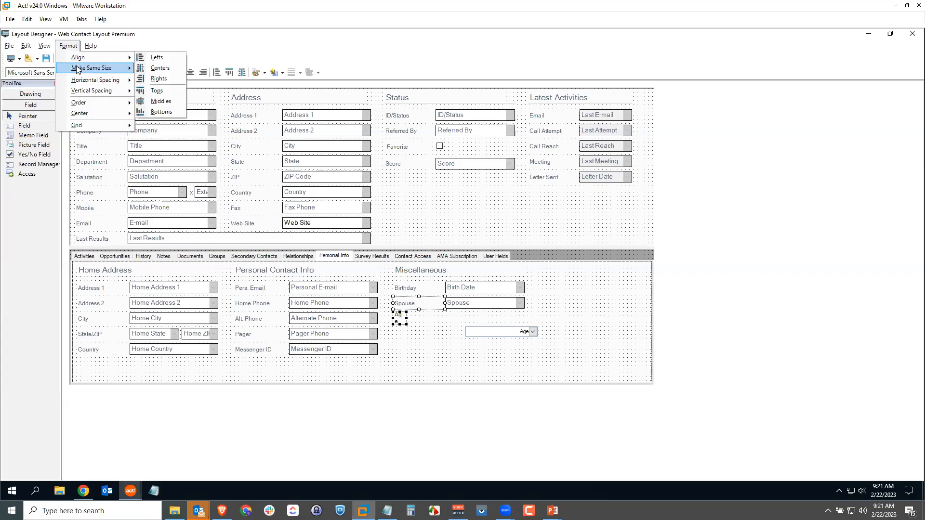
mouse_move(83, 70)
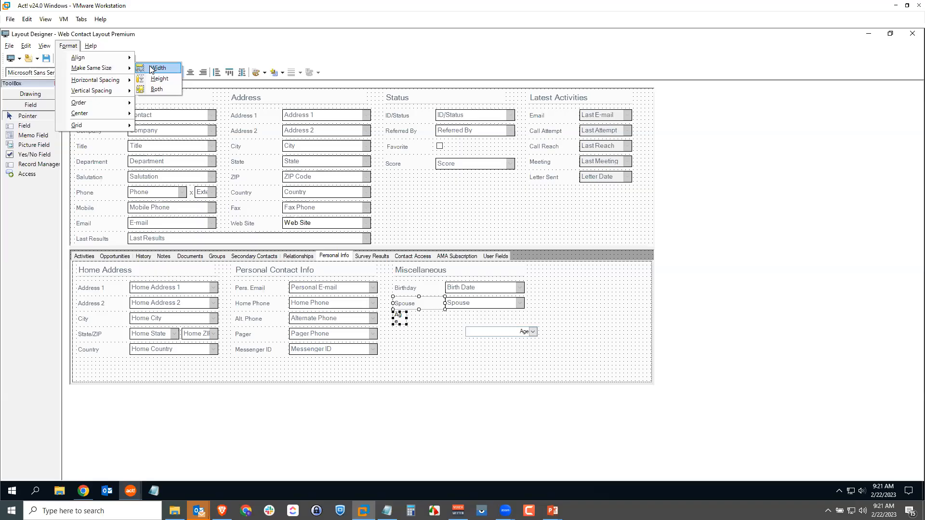
click(153, 90)
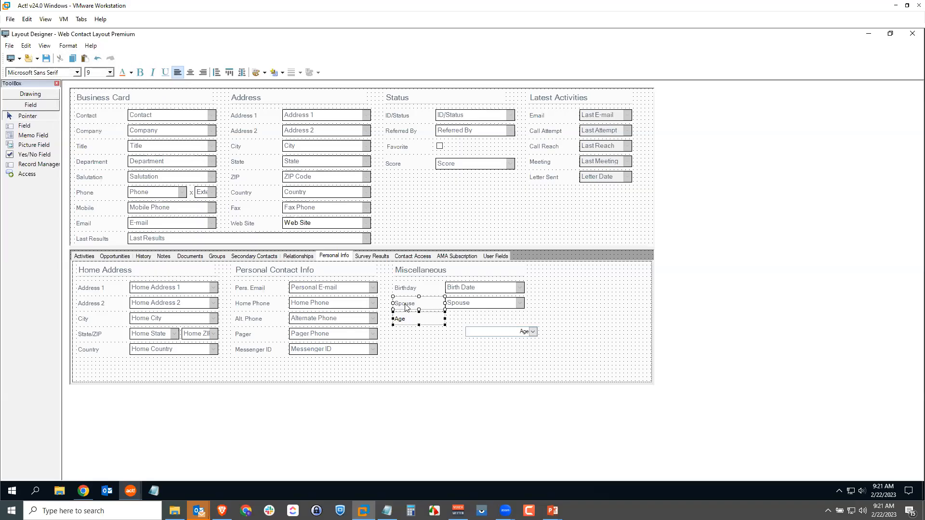
click(417, 344)
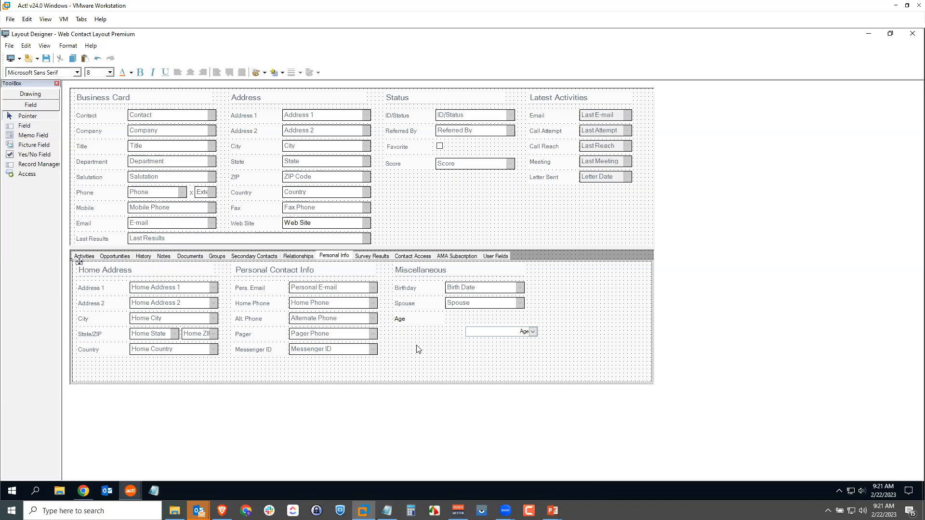
- Display the Properties window for the Age label
click(401, 320)
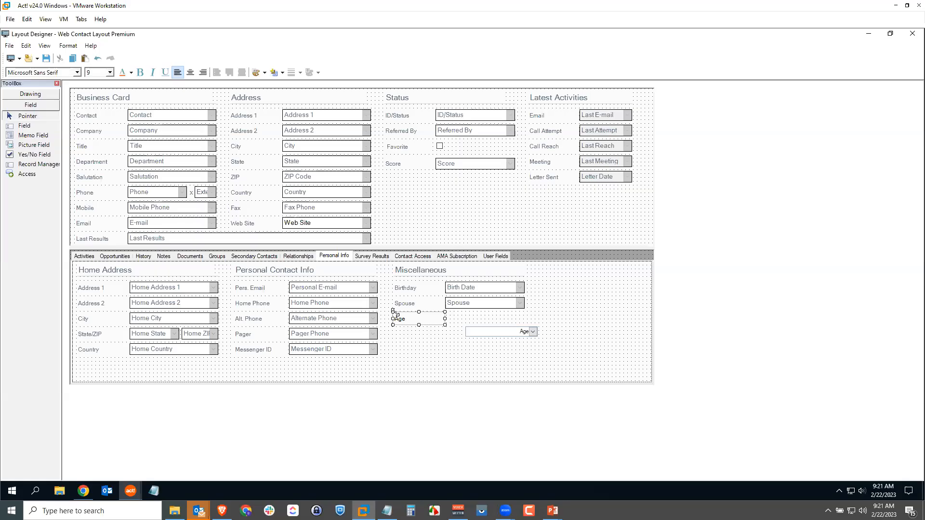
click(44, 45)
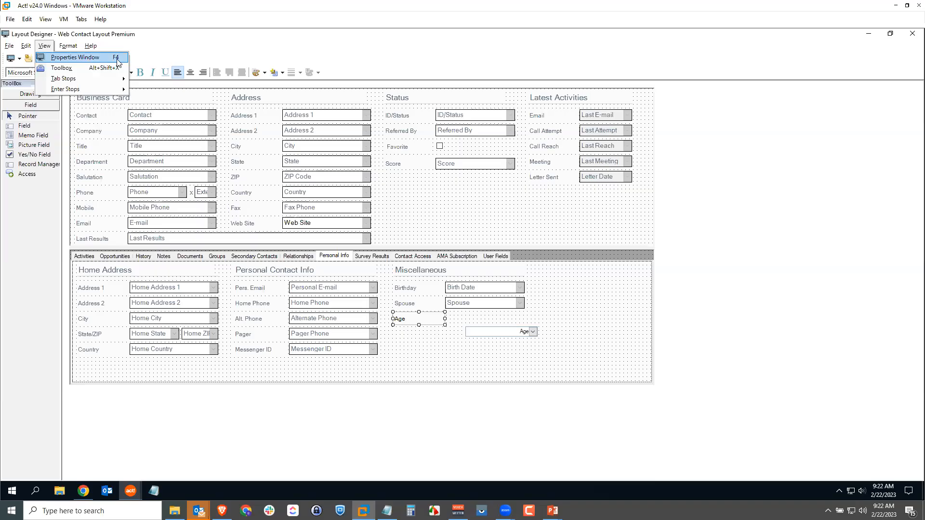
click(71, 58)
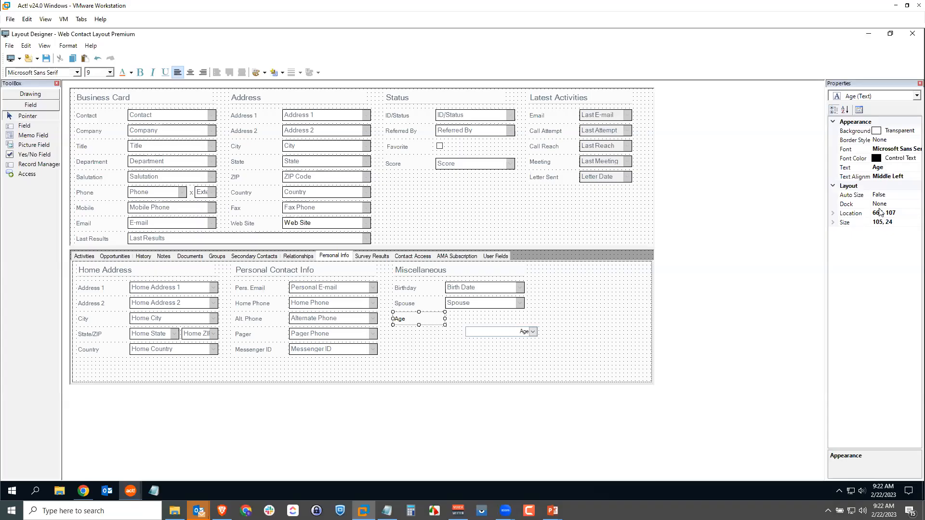
- Examine the properties of the Letter Date field, the background panel, the Business Card heading with its location and size details, and the Personal Info tab
click(569, 217)
click(602, 179)
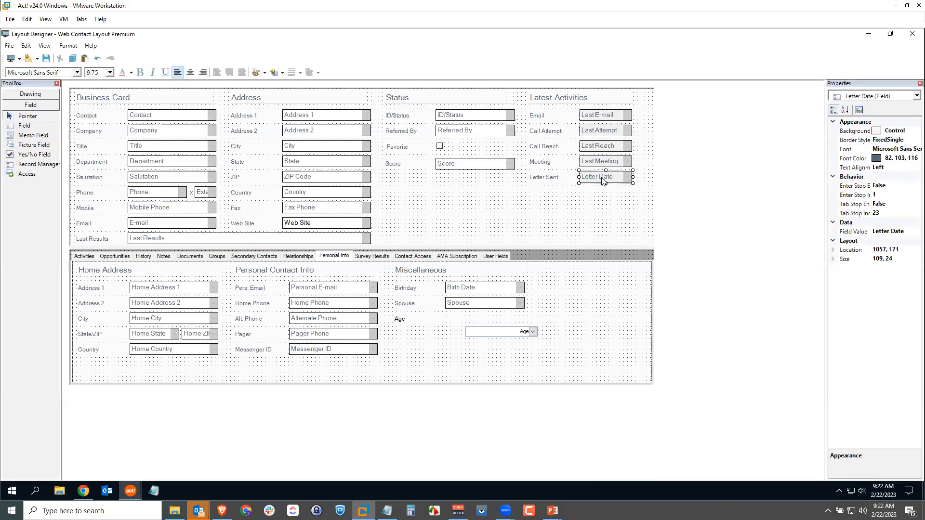
click(571, 212)
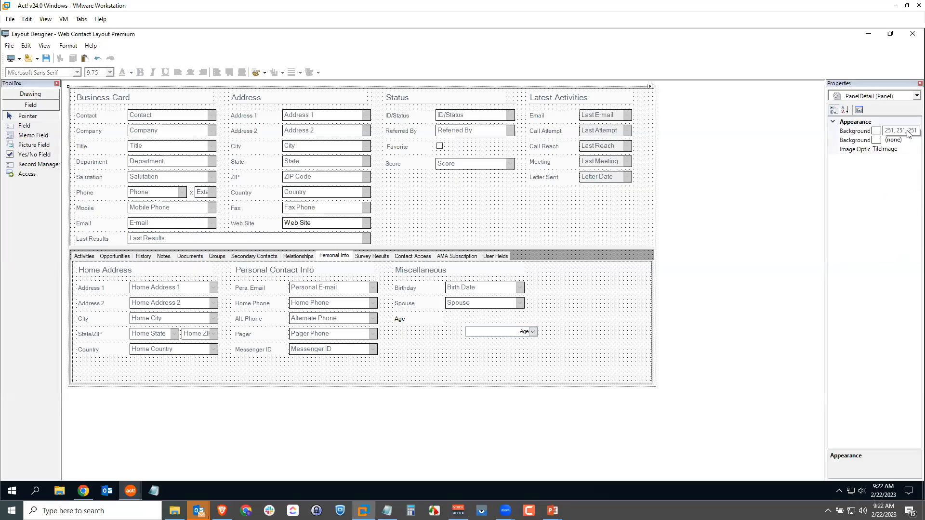
click(92, 97)
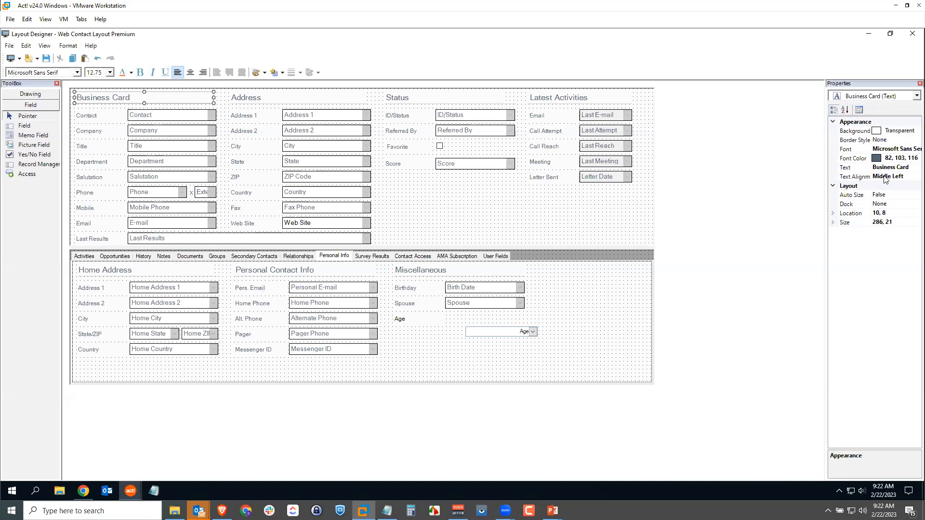
click(833, 214)
click(834, 242)
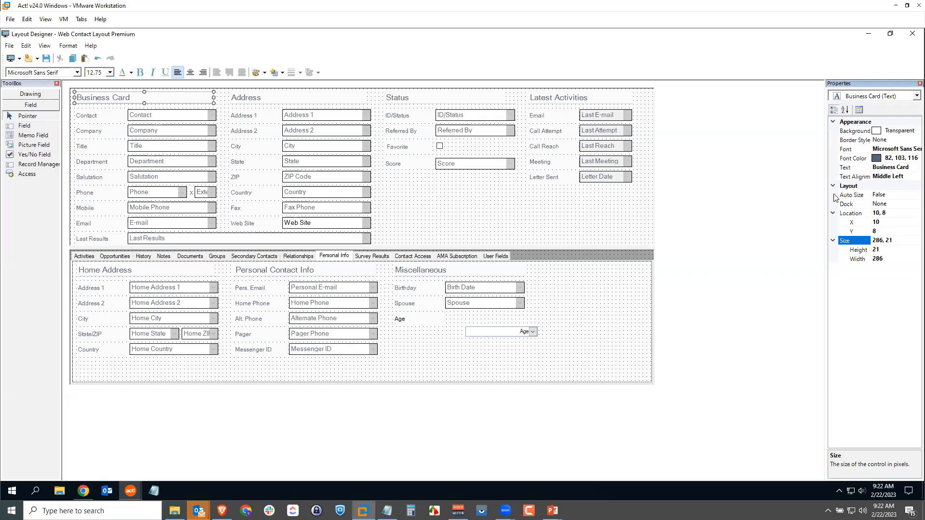
click(431, 359)
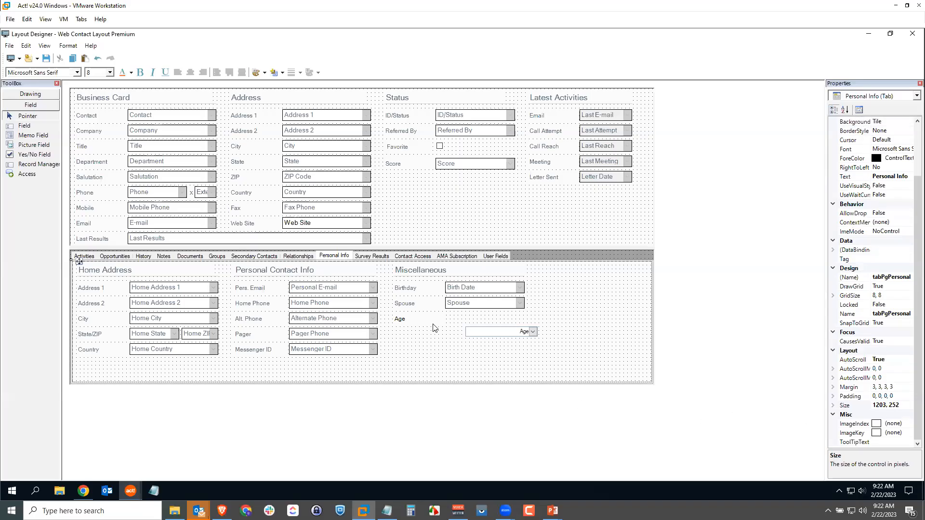
- Widen the Properties window and copy the Spouse label's font color value
click(413, 306)
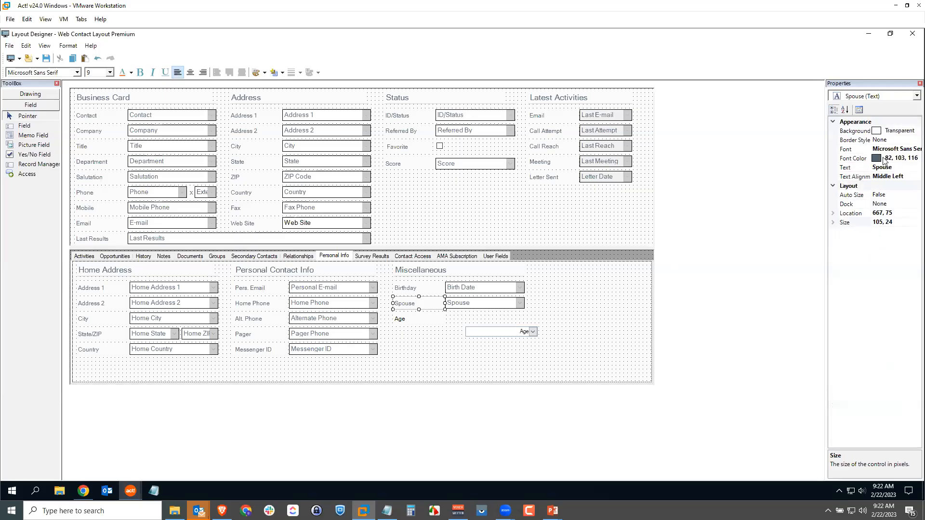
drag(826, 179, 762, 181)
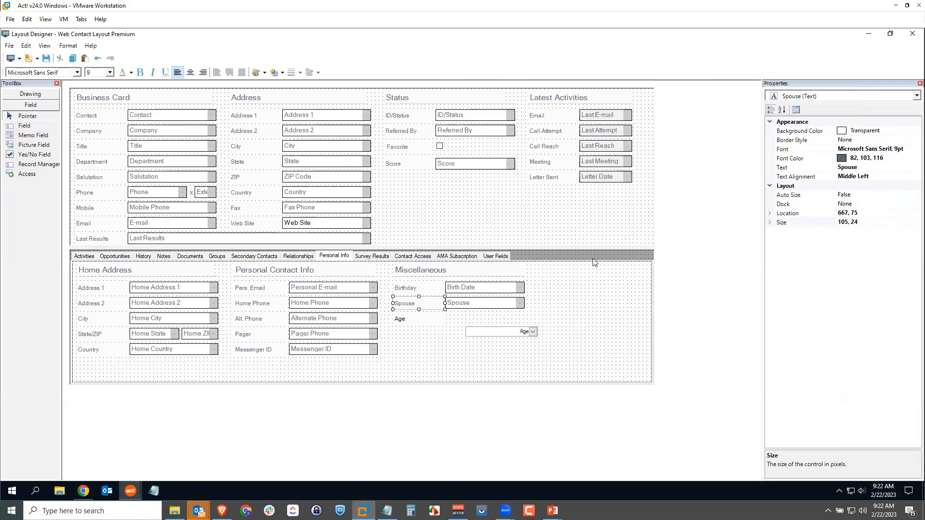
click(890, 158)
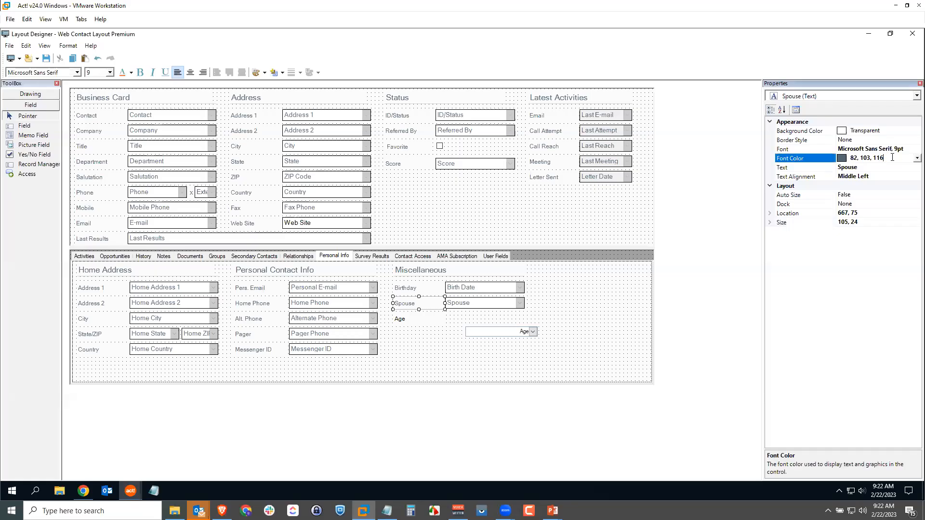
drag(876, 157, 852, 157)
- Set the Age label's font color to 82, 103, 116
click(404, 322)
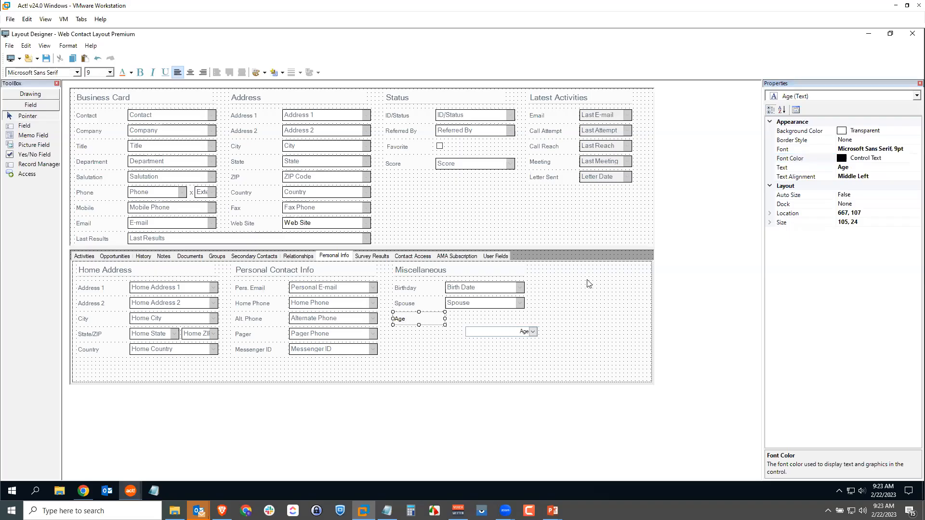
click(873, 158)
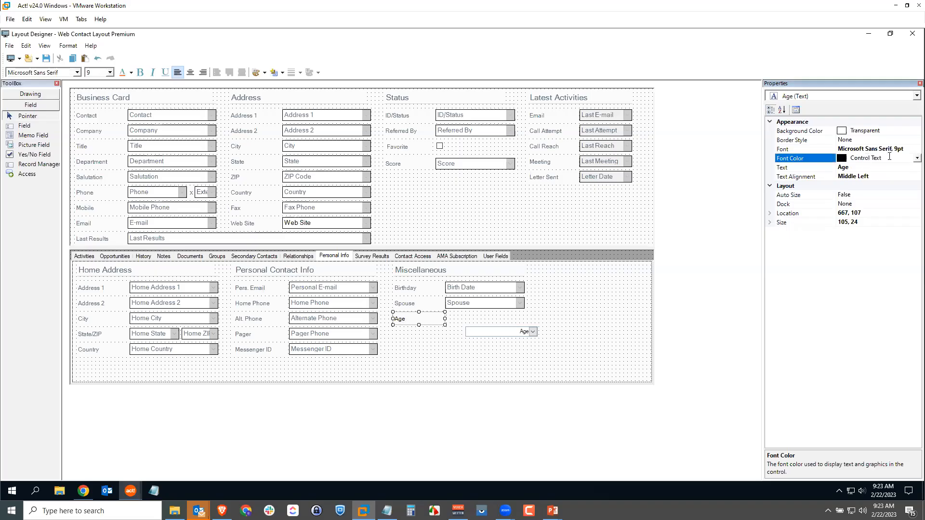
drag(885, 157, 843, 159)
text(82, 103, 116)
key(Return)
click(405, 343)
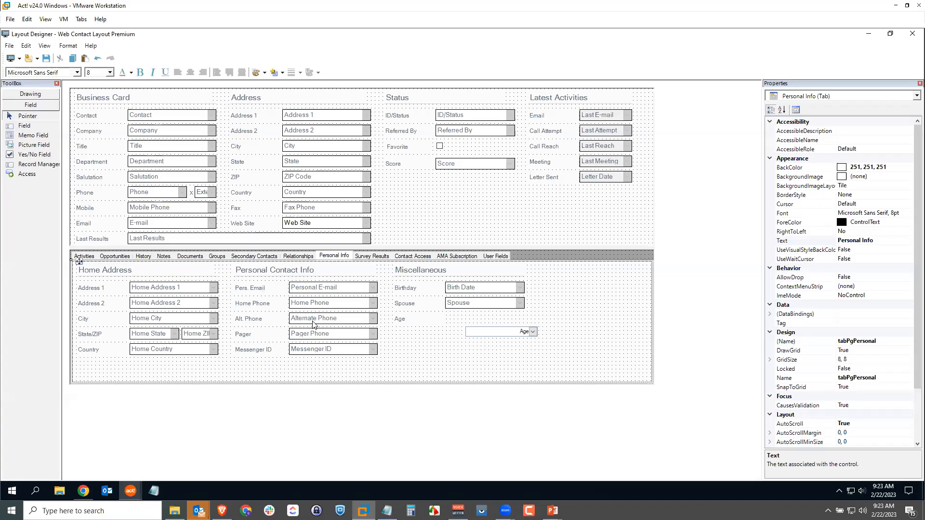
- Align the Age field's left edge with the Spouse field in the Miscellaneous section
click(505, 337)
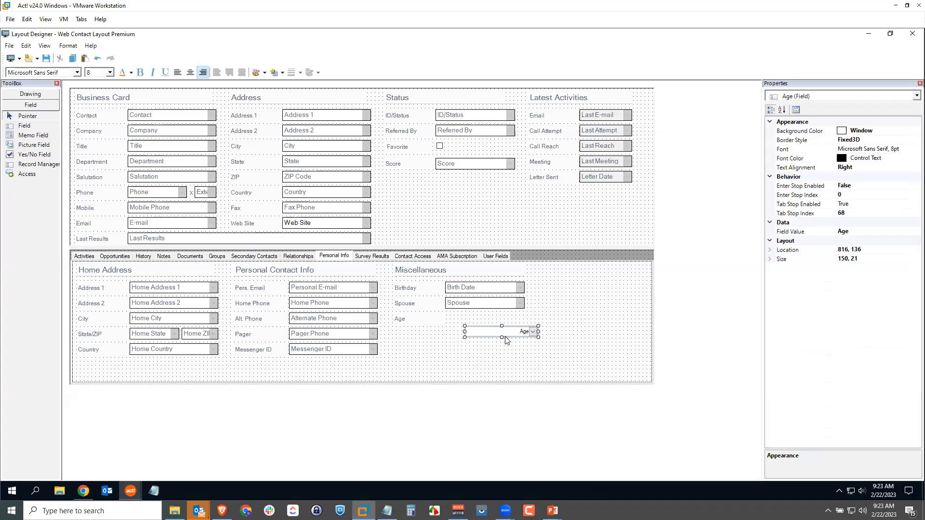
ctrl+click(489, 307)
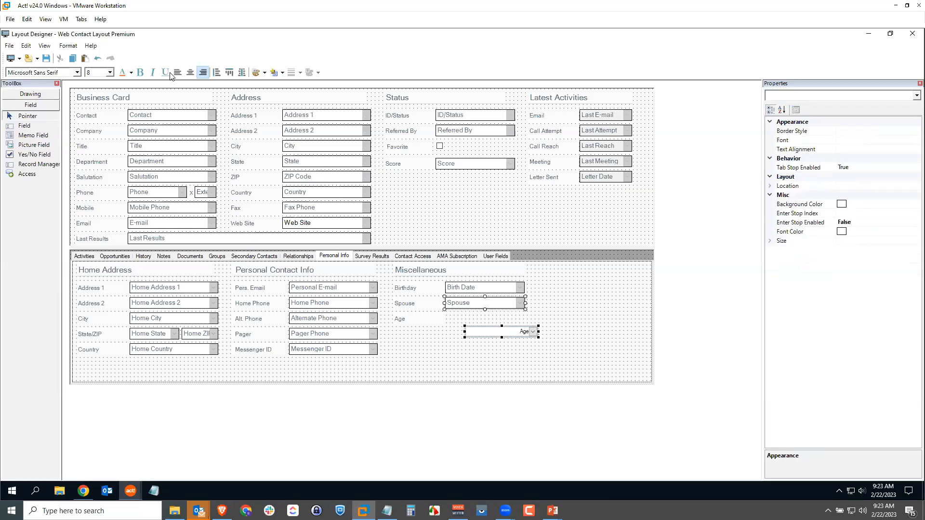
click(63, 45)
mouse_move(96, 57)
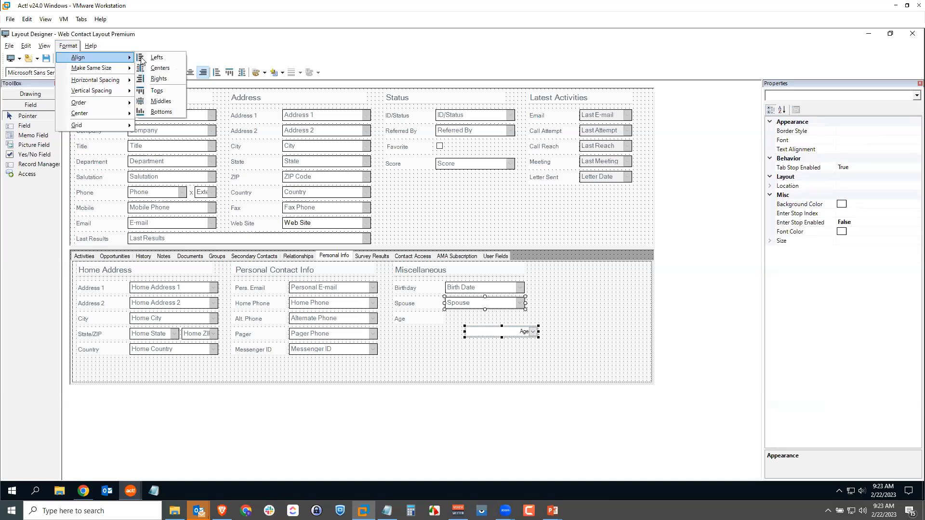
click(154, 58)
click(468, 372)
- Align the top of the Age field with the Alternate Phone field
click(447, 335)
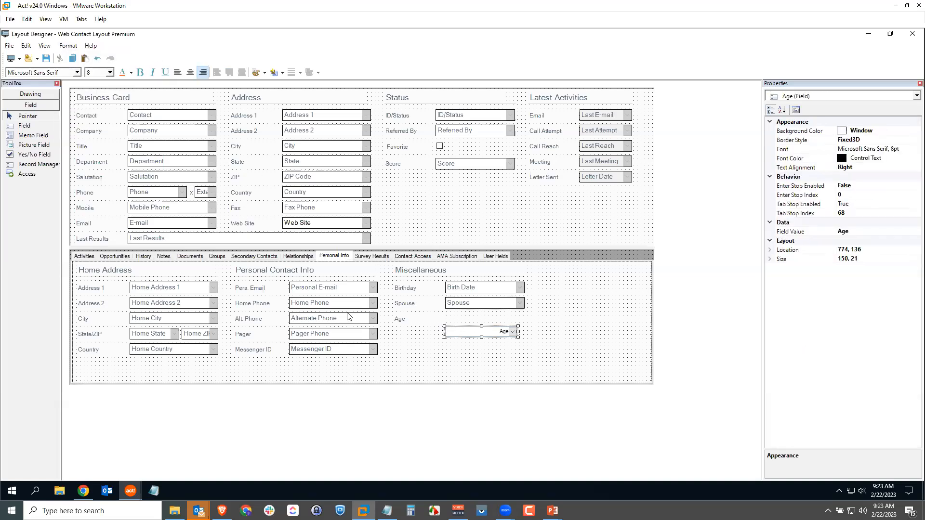
ctrl+click(349, 317)
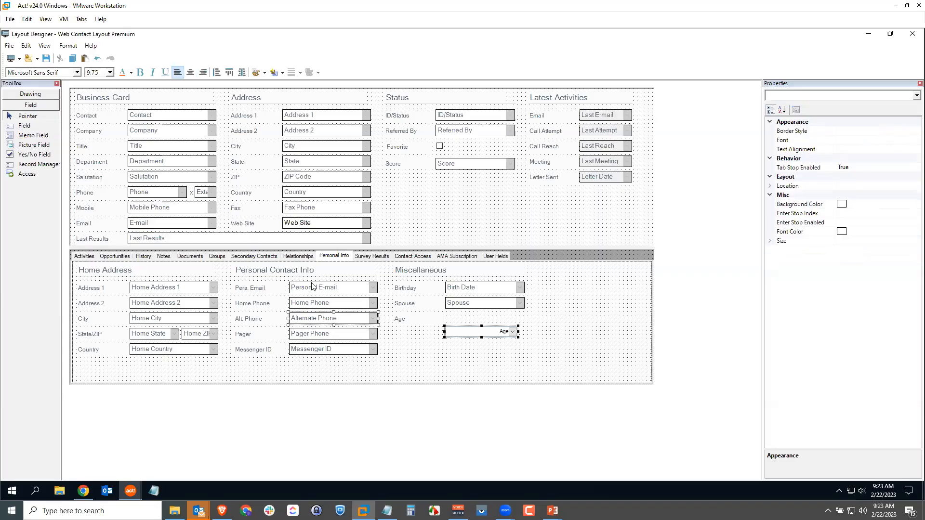
click(73, 48)
mouse_move(129, 60)
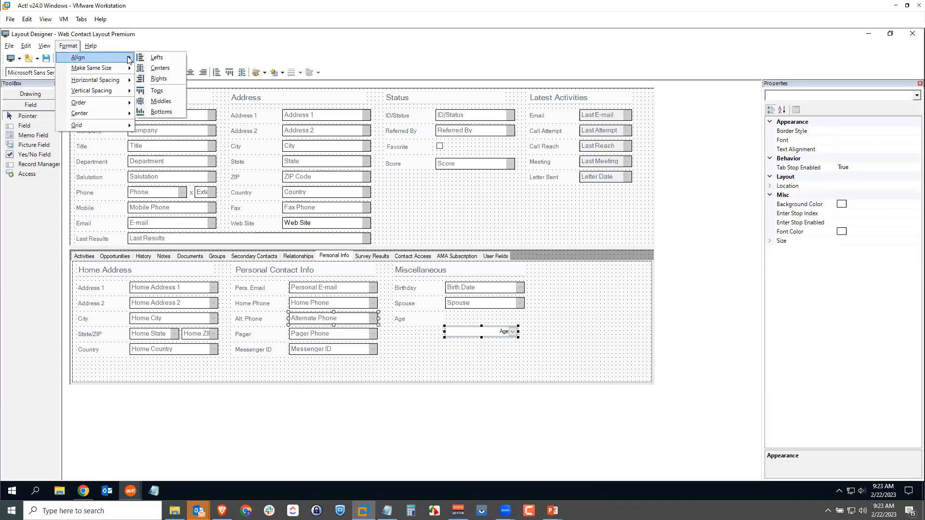
click(164, 93)
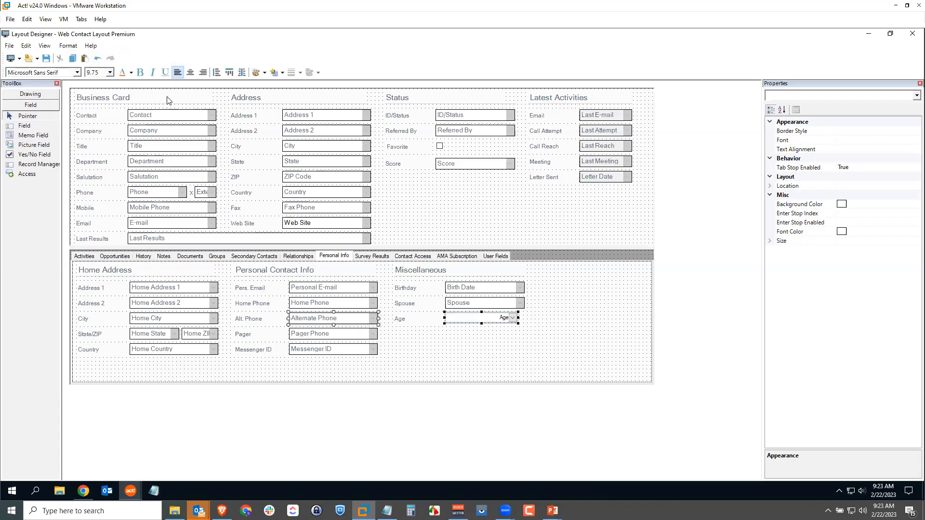
click(471, 361)
- Left-align the text in the Age field
click(474, 322)
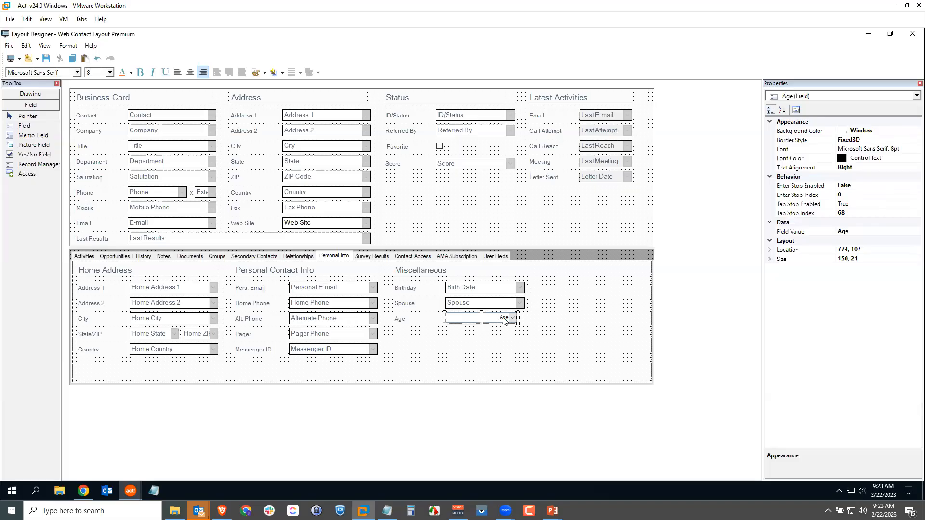
click(177, 73)
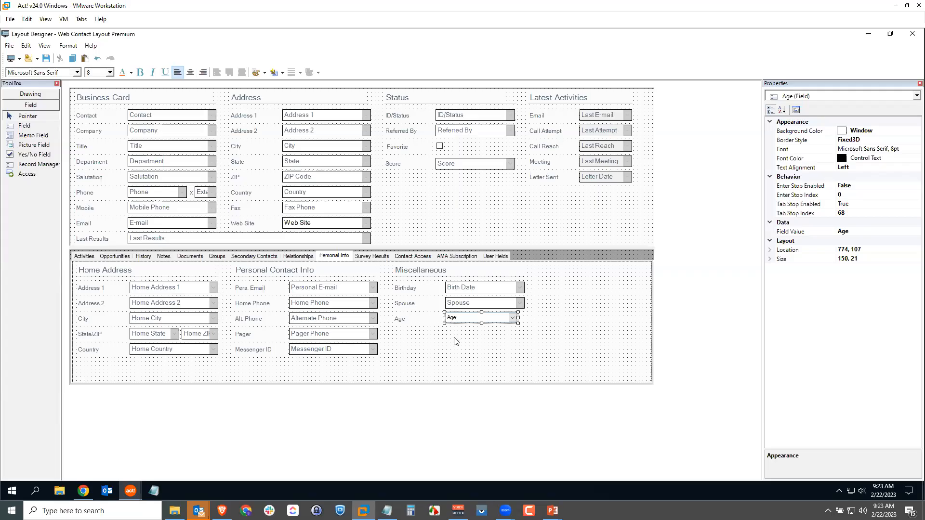
click(464, 352)
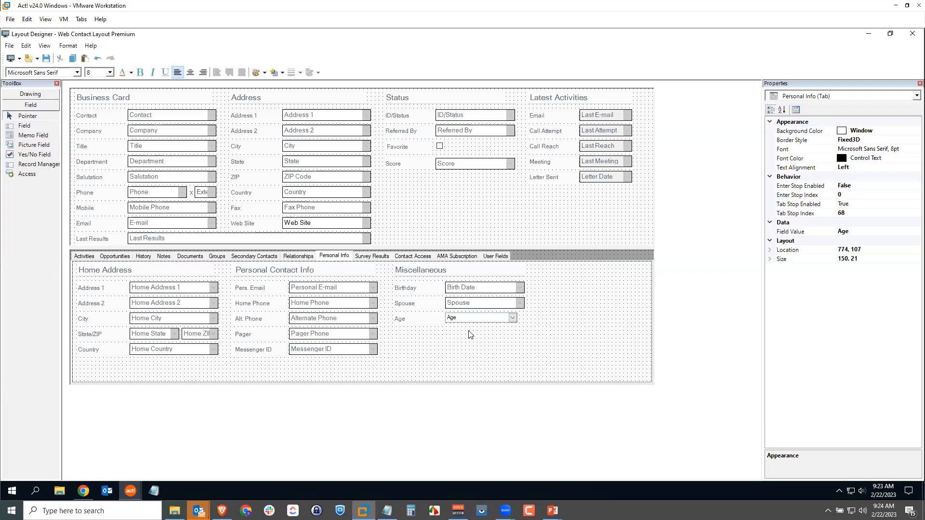
- Set the Age field's font color to 82, 103, 116 to match the Spouse field
click(475, 305)
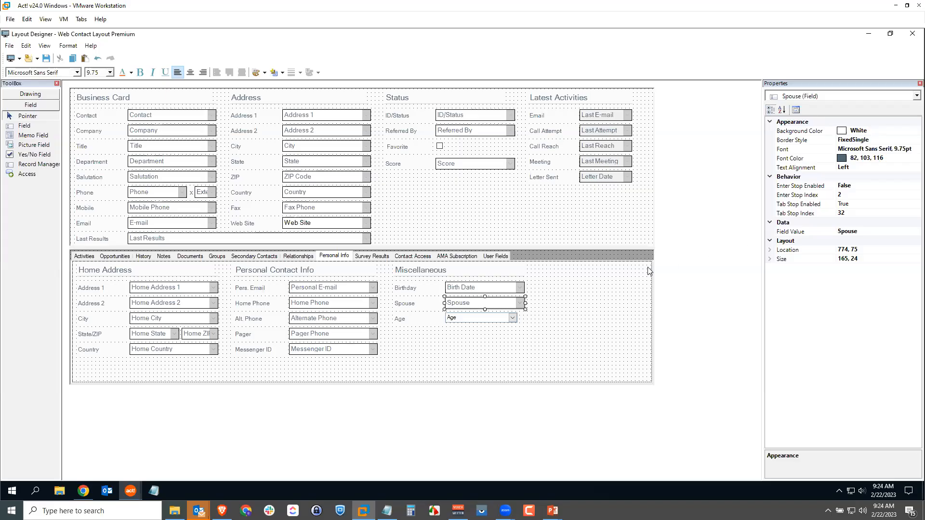
click(474, 322)
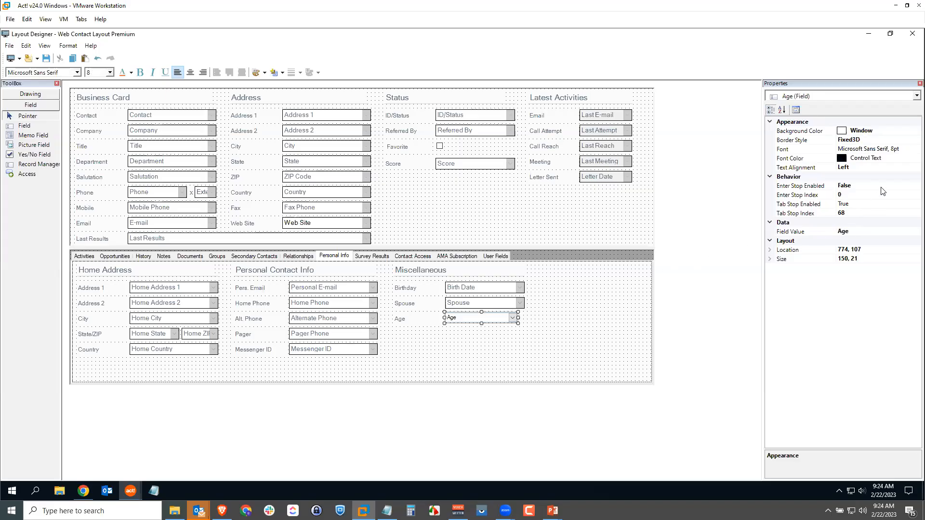
click(895, 157)
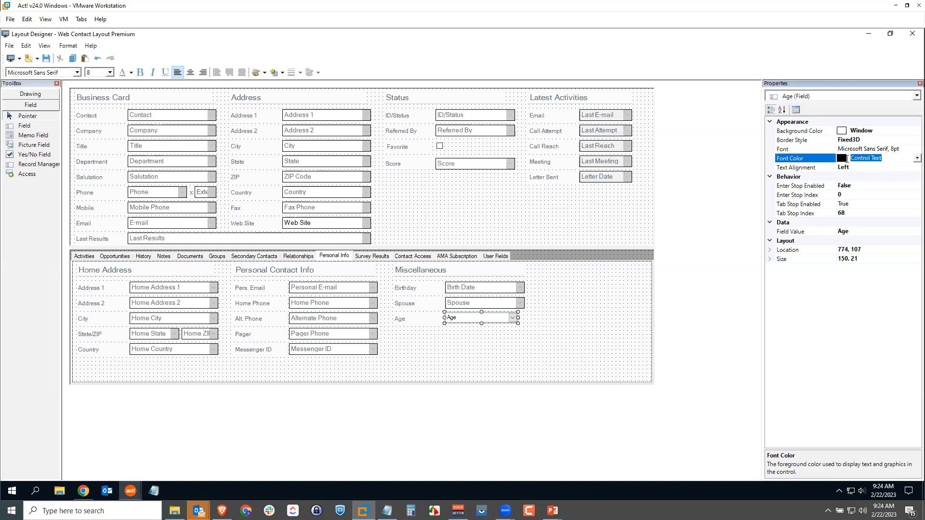
text(82, 103, 116)
key(Return)
click(554, 364)
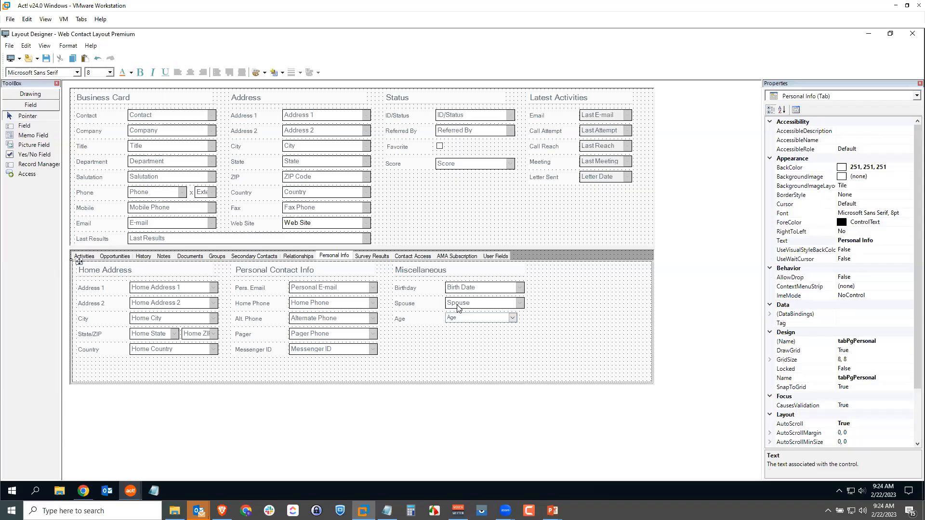
- Set the Age field's font size to 9.75 to match the Spouse field
click(460, 304)
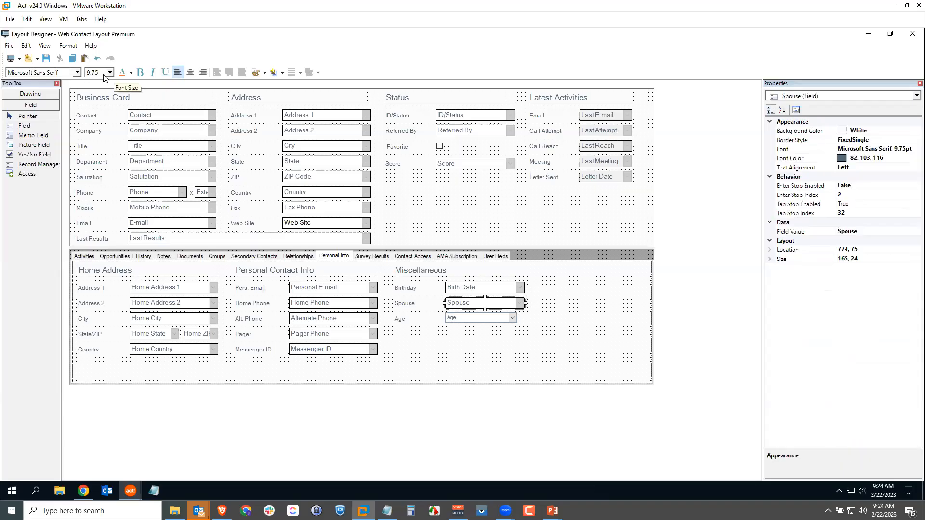
click(459, 320)
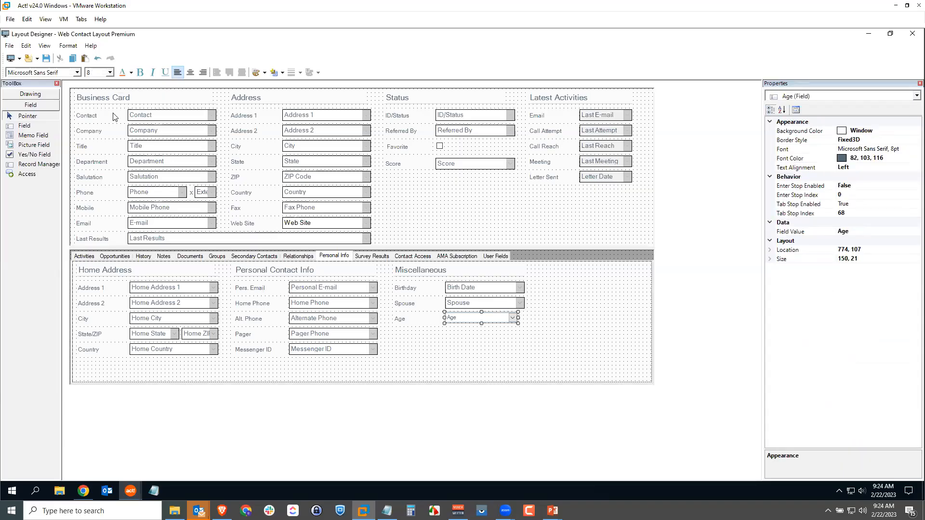
click(98, 74)
click(96, 98)
click(458, 355)
- Make the Age field the same width and height as the Spouse field
click(467, 322)
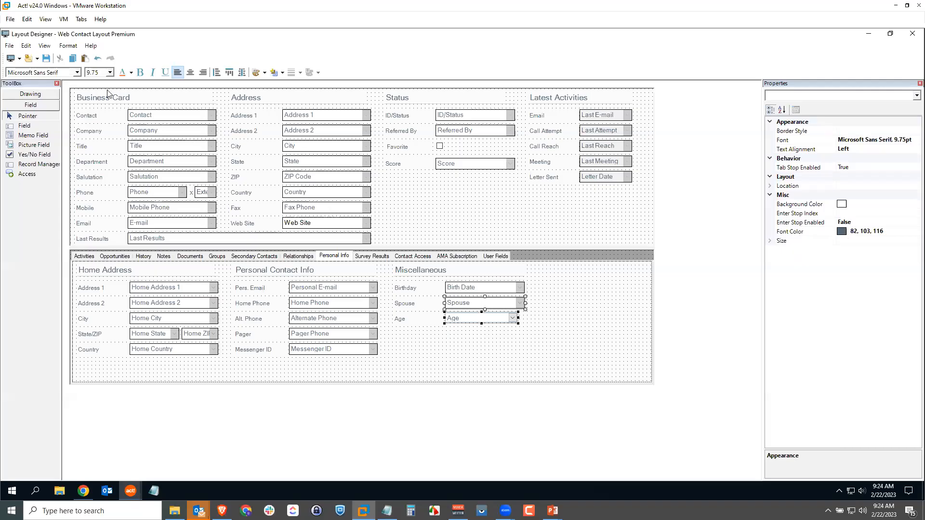
click(67, 46)
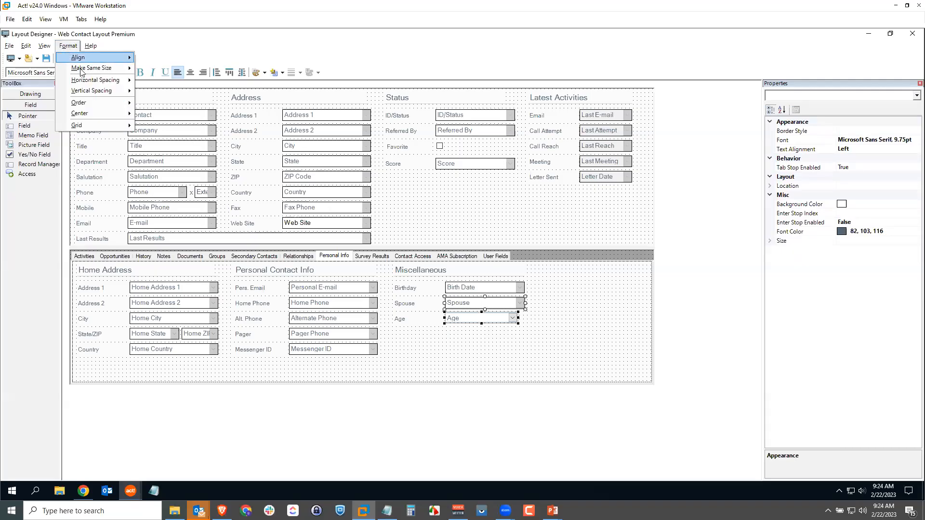
mouse_move(129, 71)
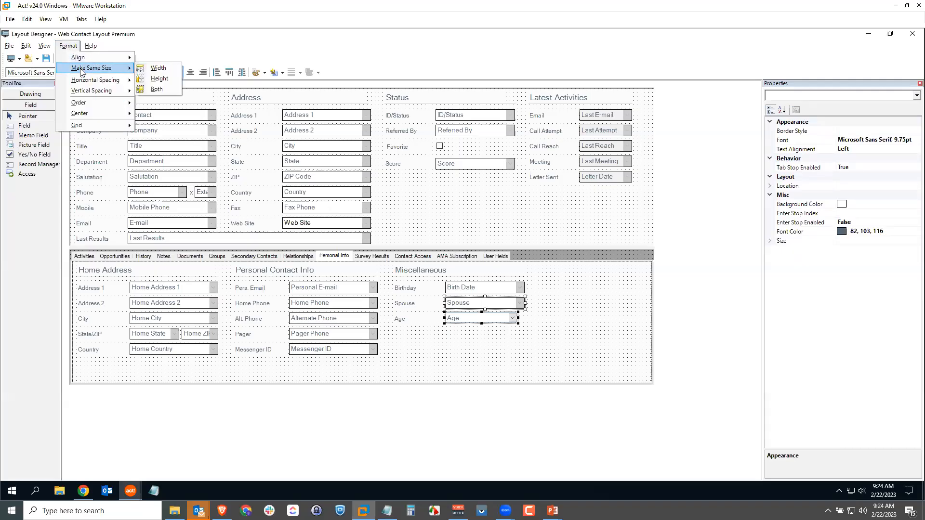
click(155, 90)
click(482, 357)
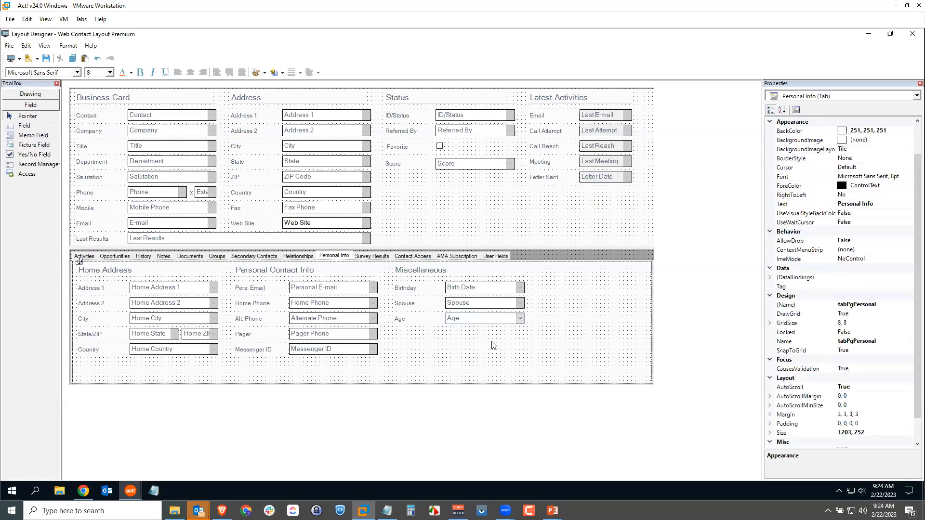
- Check the Spouse field's border style and set the Age field's border style to FixedSingle
click(507, 308)
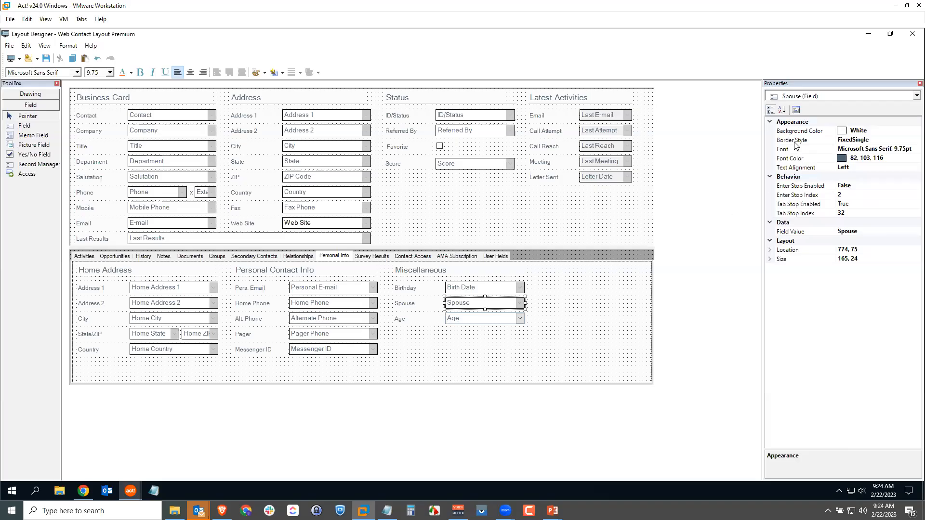
click(528, 343)
click(503, 316)
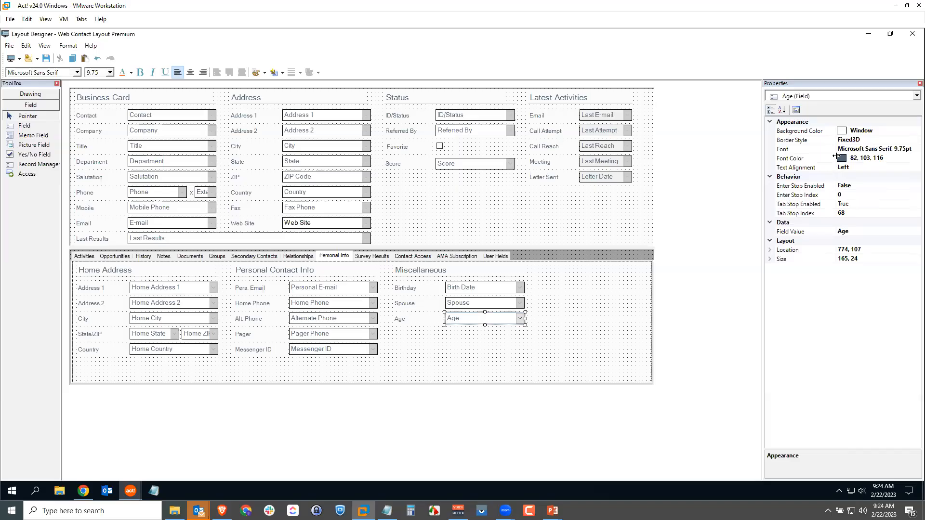
click(856, 139)
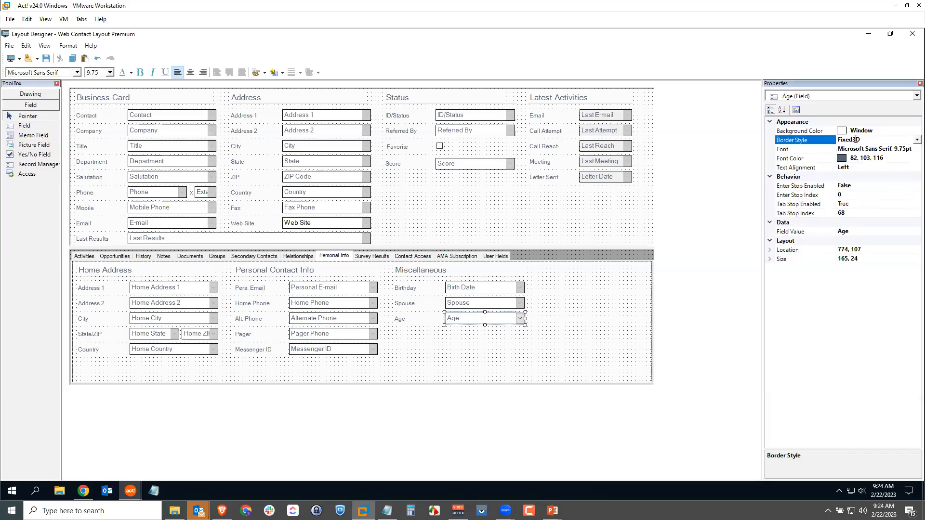
click(917, 139)
click(867, 159)
click(518, 381)
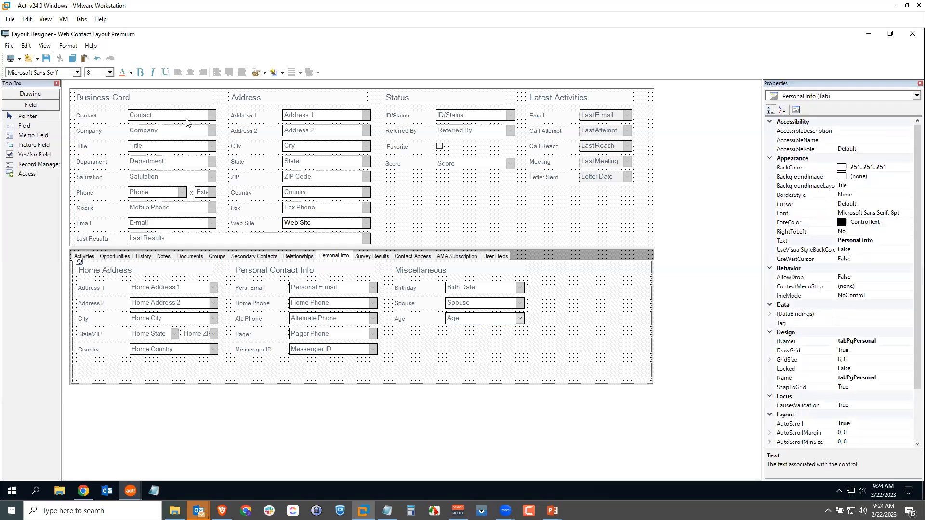
- Save the Web Contact Layout Premium layout and exit the Layout Designer
click(46, 58)
click(10, 46)
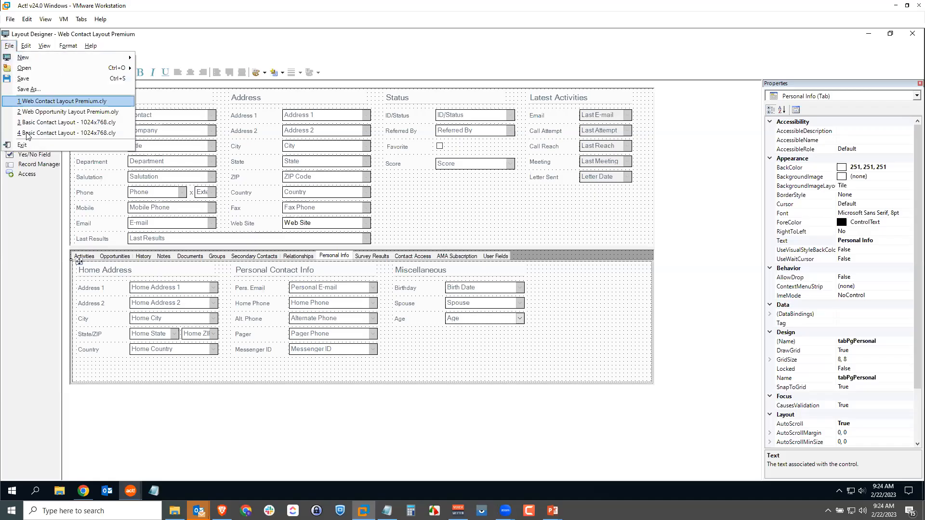
click(34, 146)
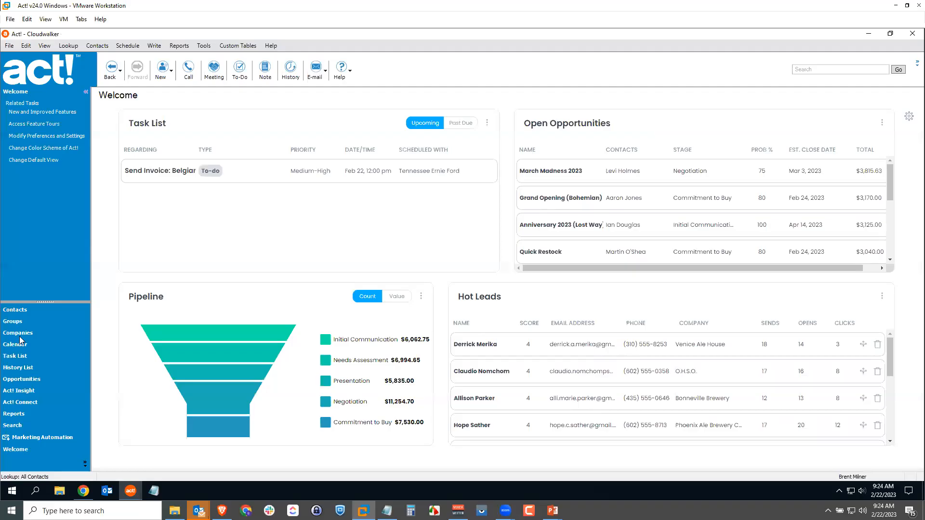
- Go to the contacts, look up My Record and show its Personal Info details
click(17, 311)
click(68, 46)
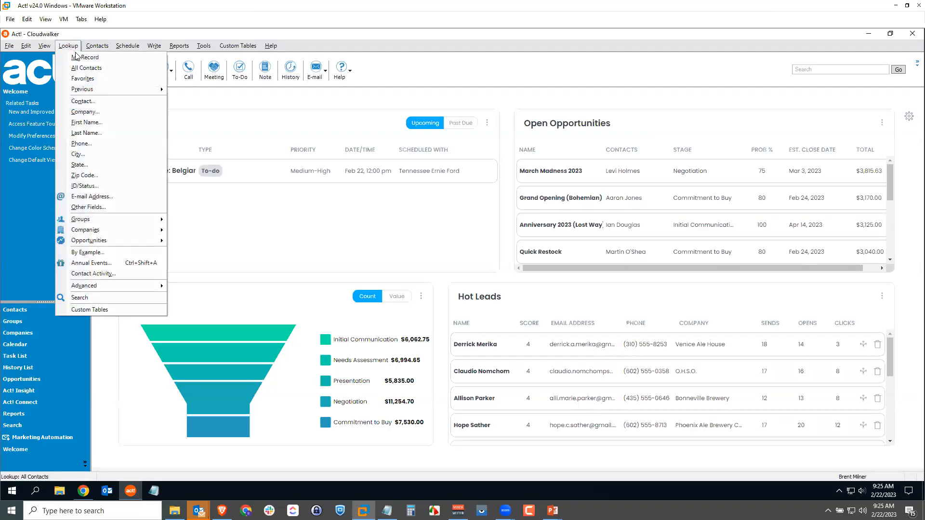
click(82, 59)
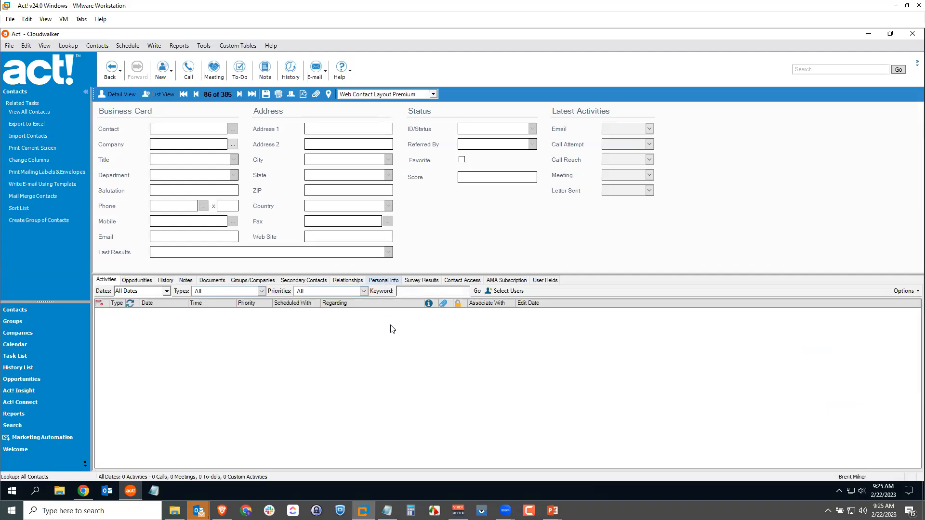
click(385, 281)
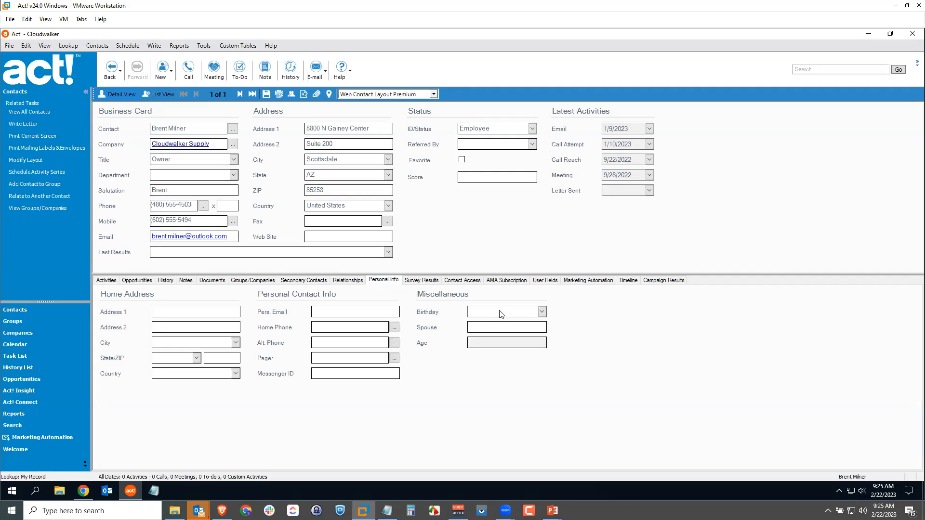
- Enter the contact's birthday and save the record so the Age field calculates
click(542, 312)
click(522, 313)
click(266, 94)
- Open the contact layout in the Layout Designer
click(206, 47)
mouse_move(226, 82)
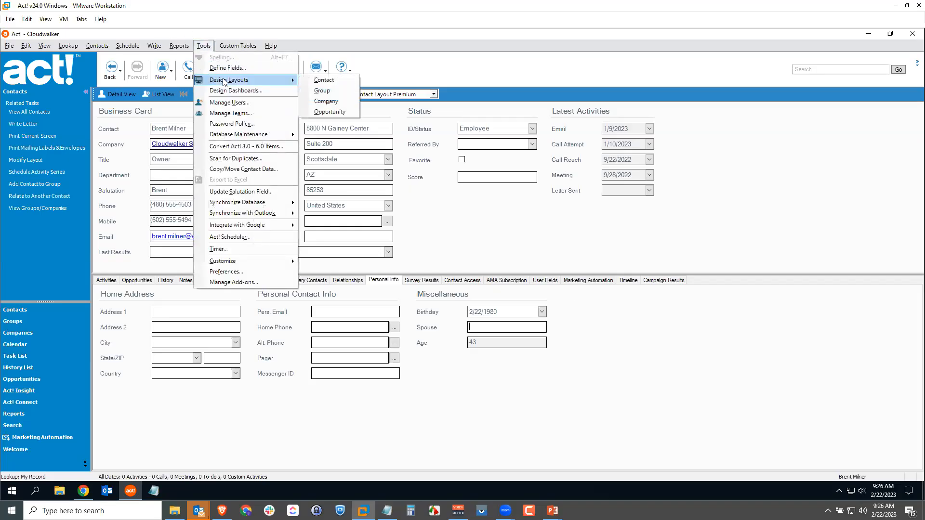
click(332, 81)
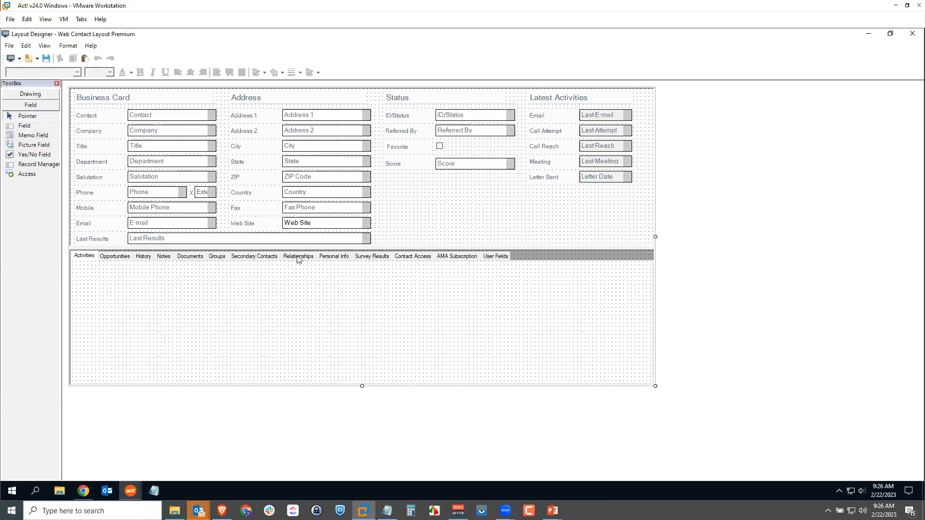
- Open the Edit Tabs dialog and delete the User Fields tab from the contact layout
click(26, 49)
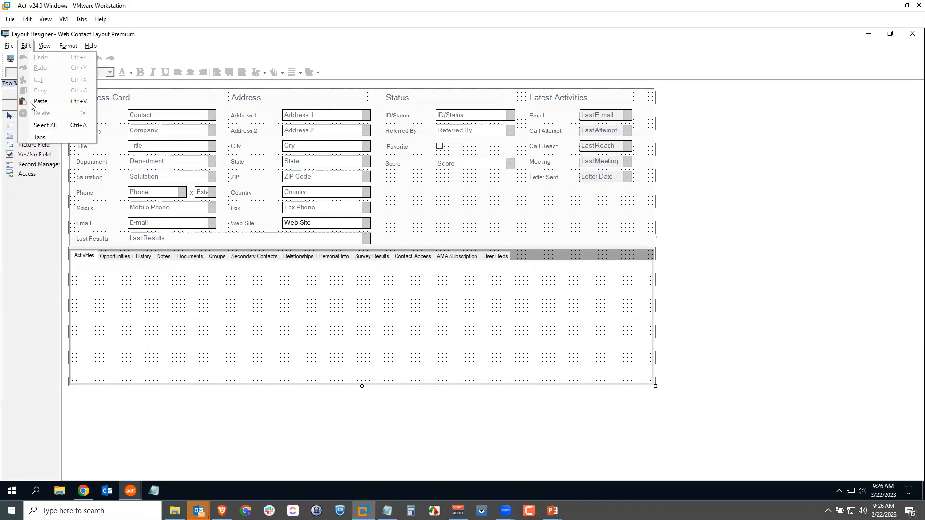
click(48, 138)
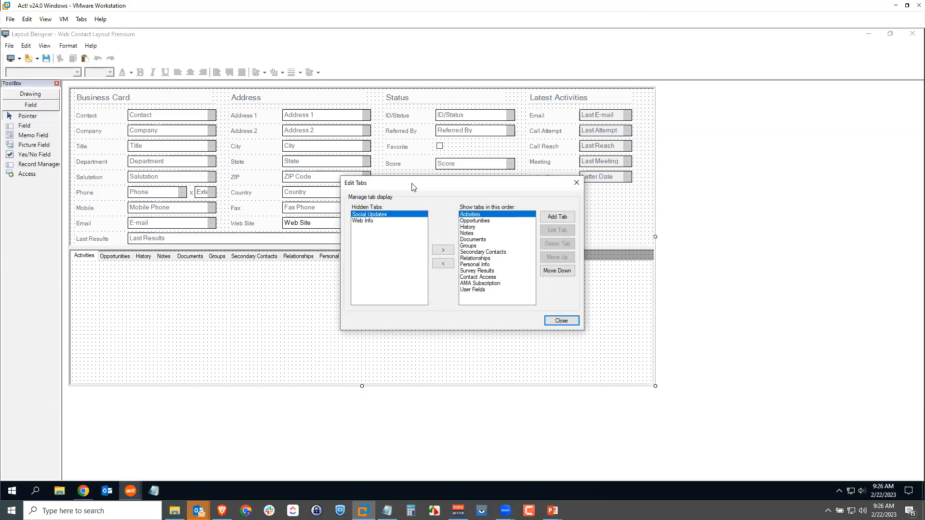
click(474, 290)
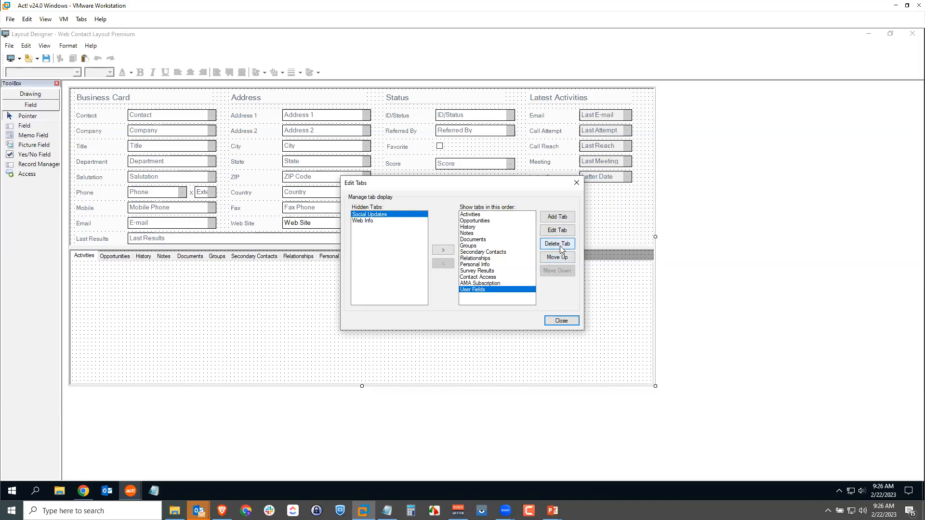
click(560, 245)
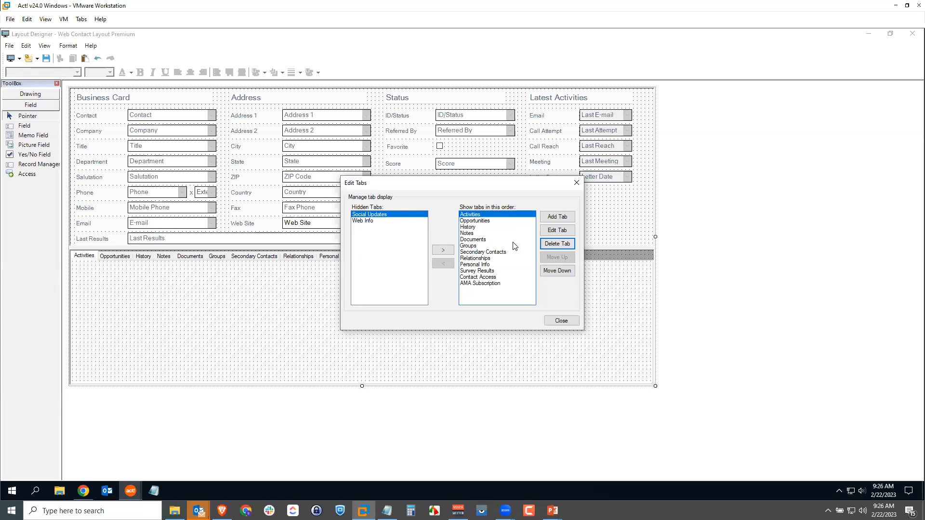
- Add a new tab named "Account Invo" to the contact layout
click(486, 259)
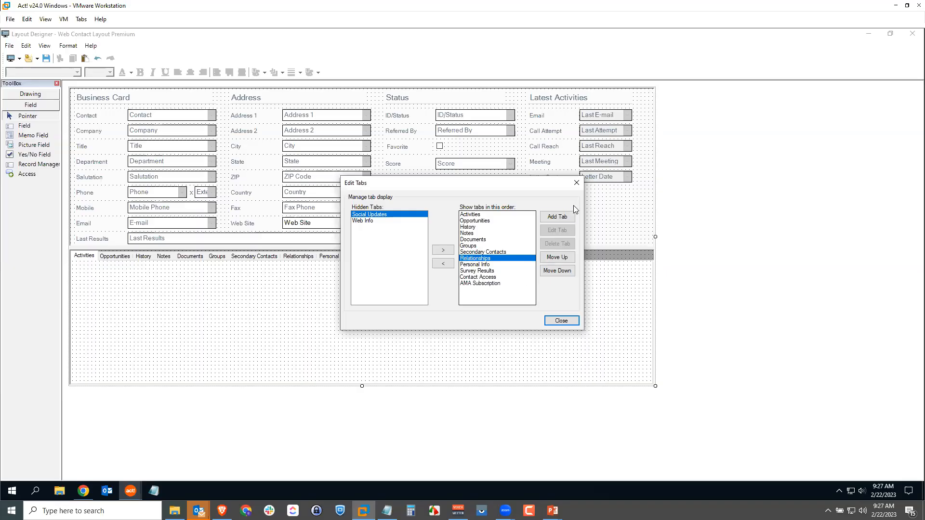
click(560, 216)
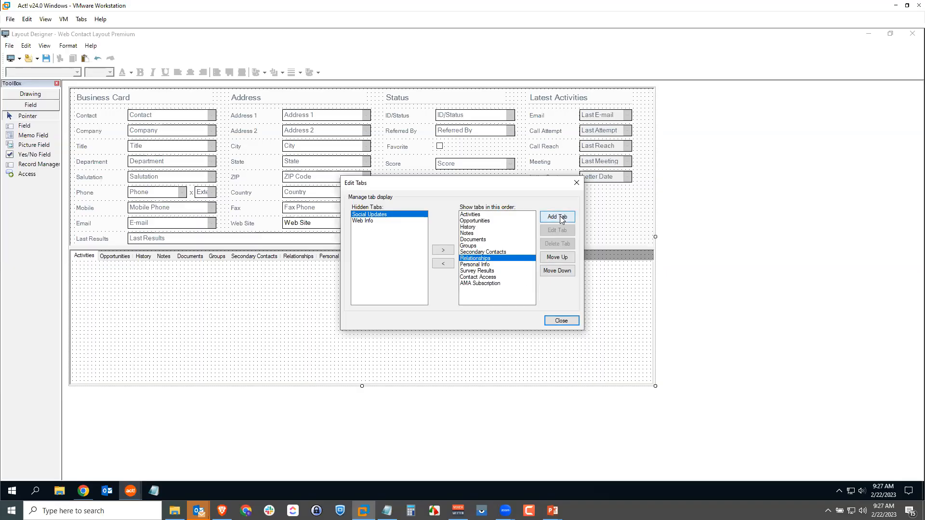
text(Account Invo)
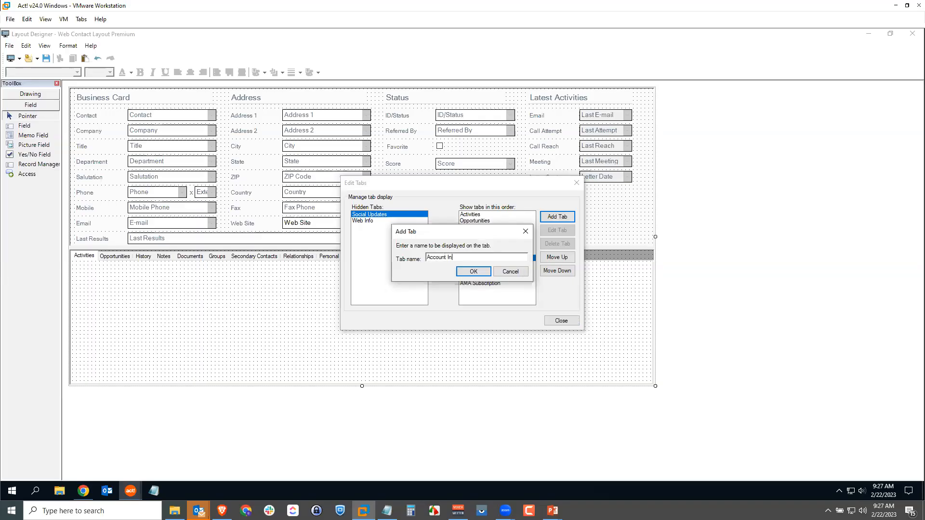
click(472, 271)
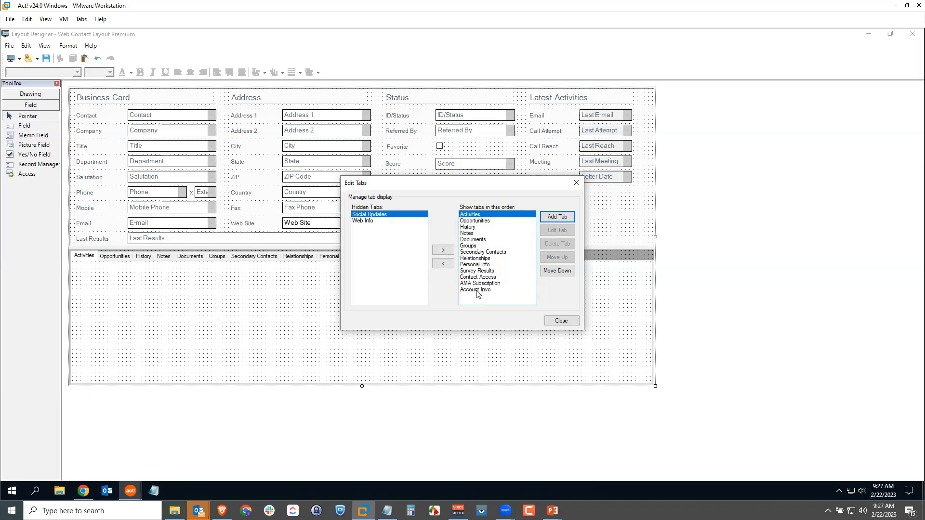
- Rename the newly added tab to "Account Info"
click(477, 290)
click(557, 230)
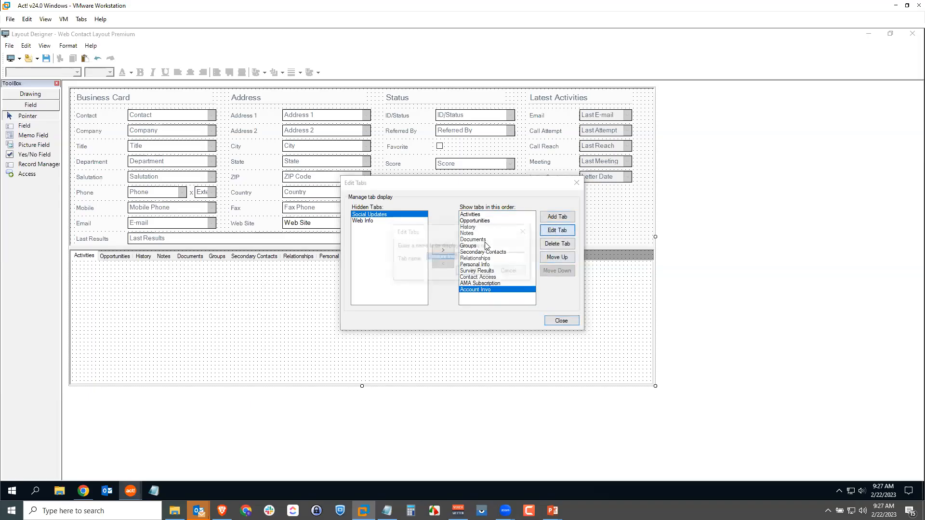
click(455, 256)
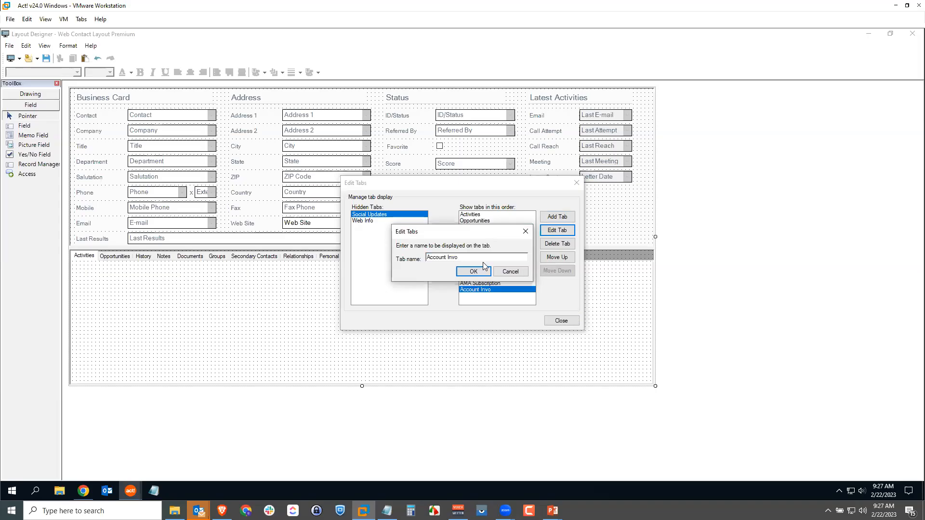
key(BackSpace)
text(f)
click(471, 271)
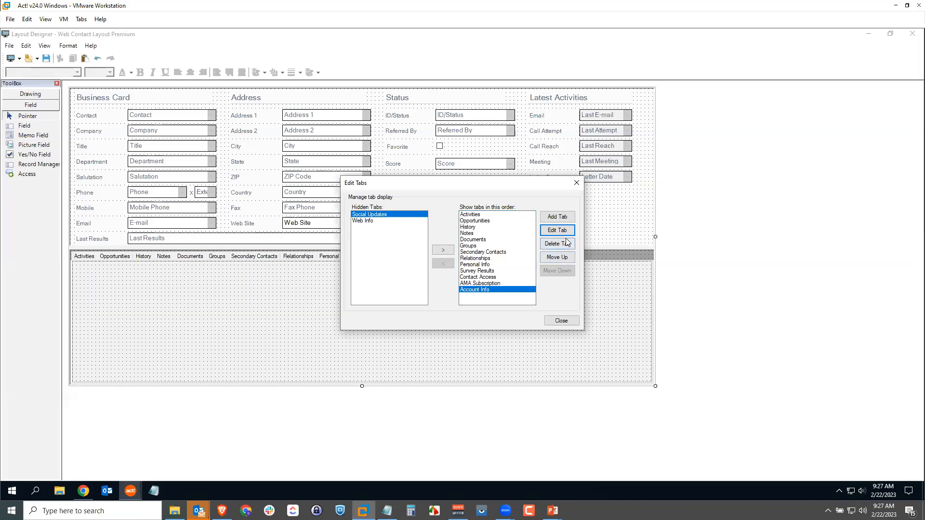
- Reorder the Account Info tab so it sits between Groups and Secondary Contacts, and close the Edit Tabs dialog
click(560, 258)
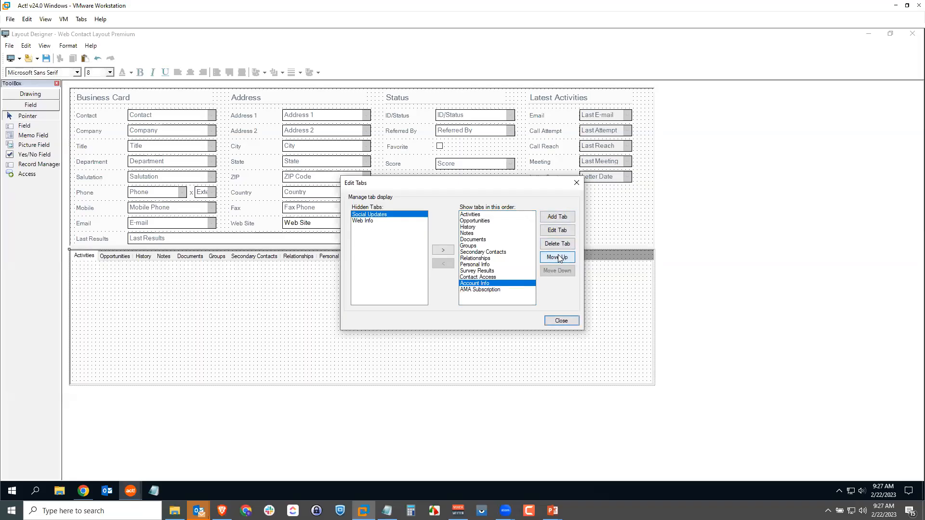
click(560, 258)
click(559, 258)
click(559, 258)
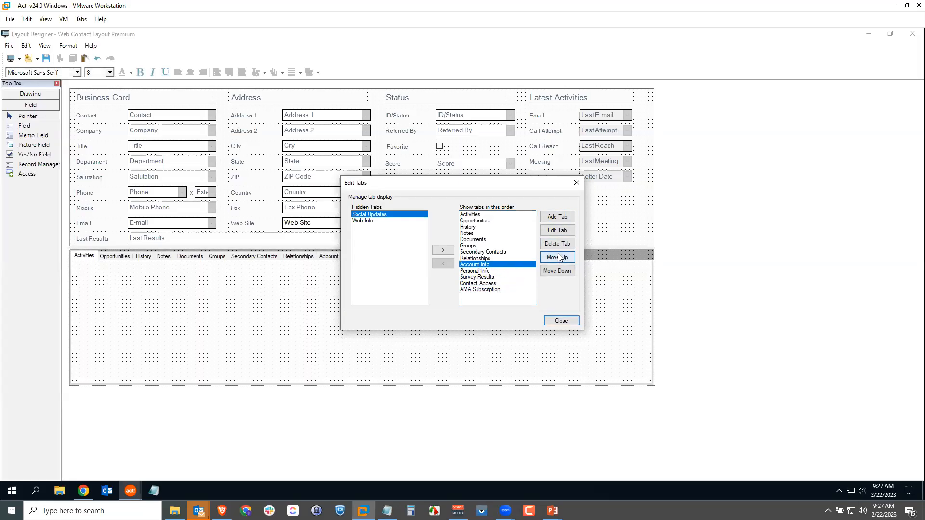
click(559, 257)
click(559, 257)
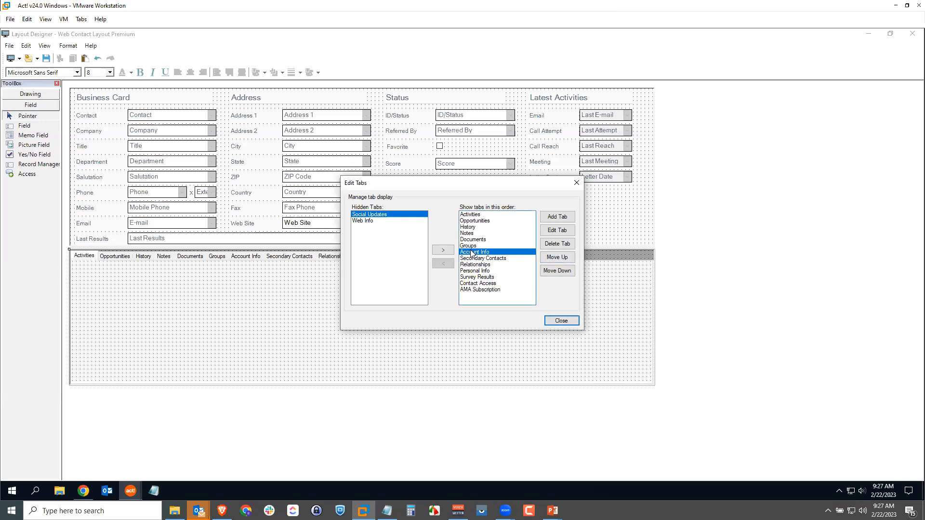
click(562, 321)
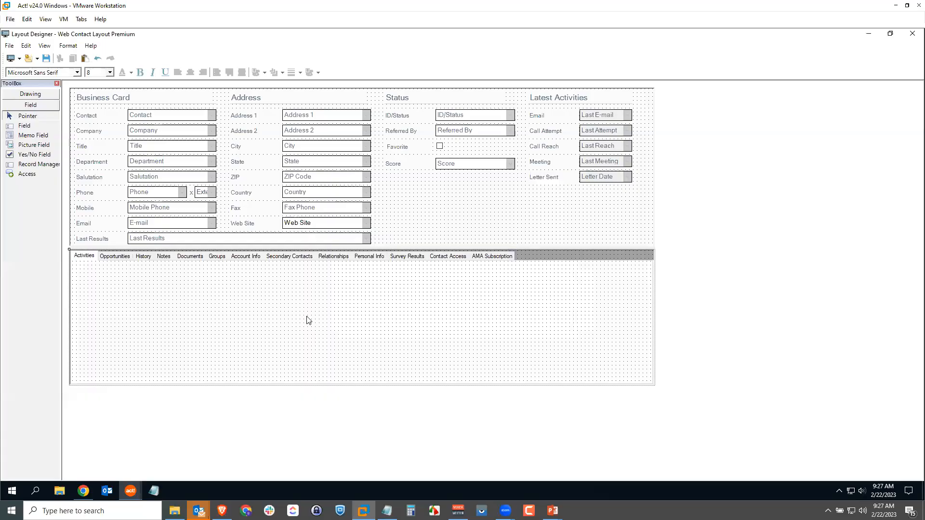
- Place the Account Number field with its label near the upper-left corner of the Account Info tab
click(245, 258)
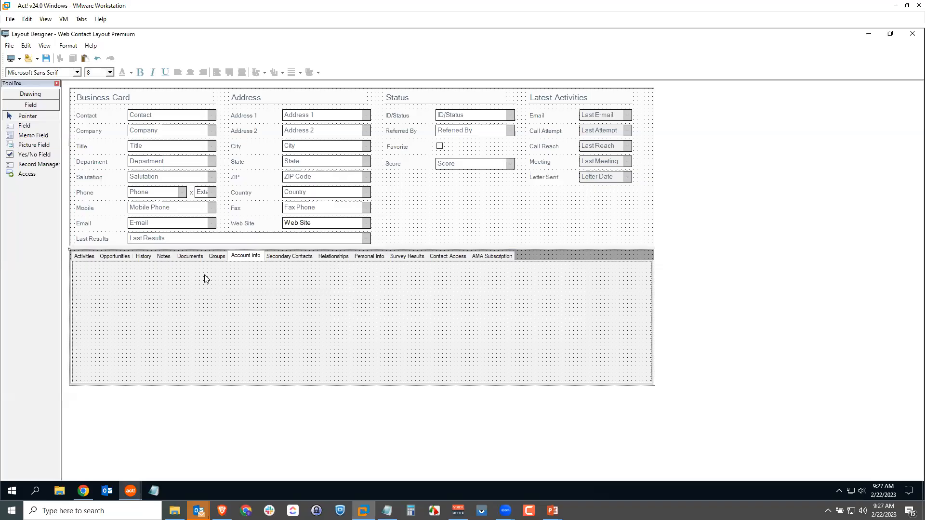
click(29, 126)
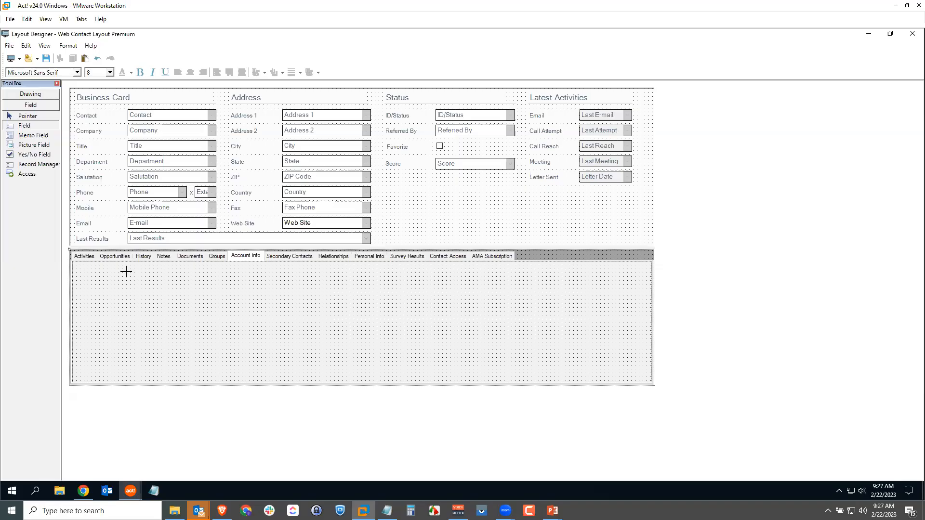
drag(128, 272, 201, 285)
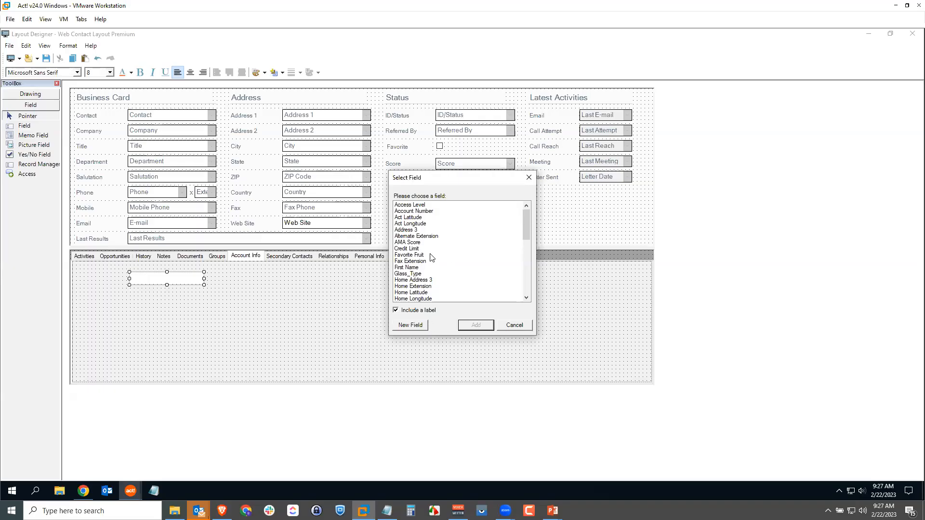
click(426, 212)
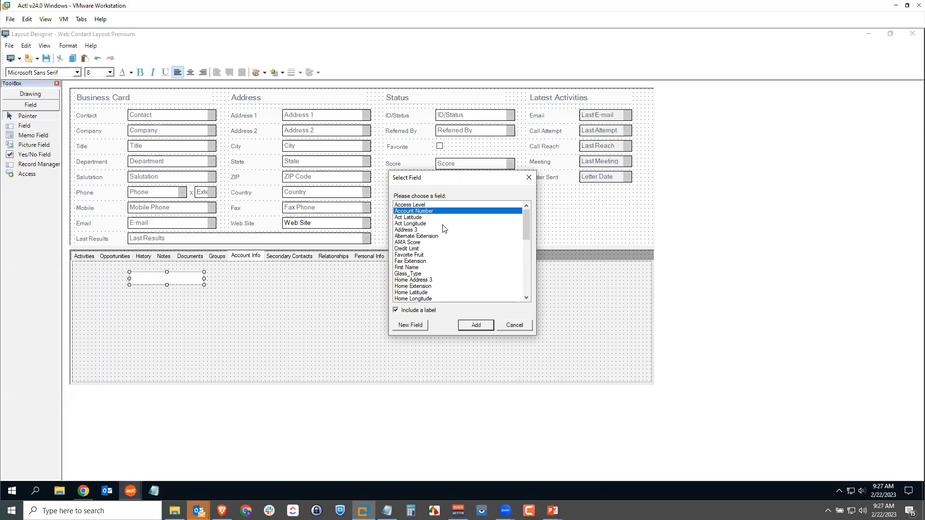
click(475, 326)
click(321, 319)
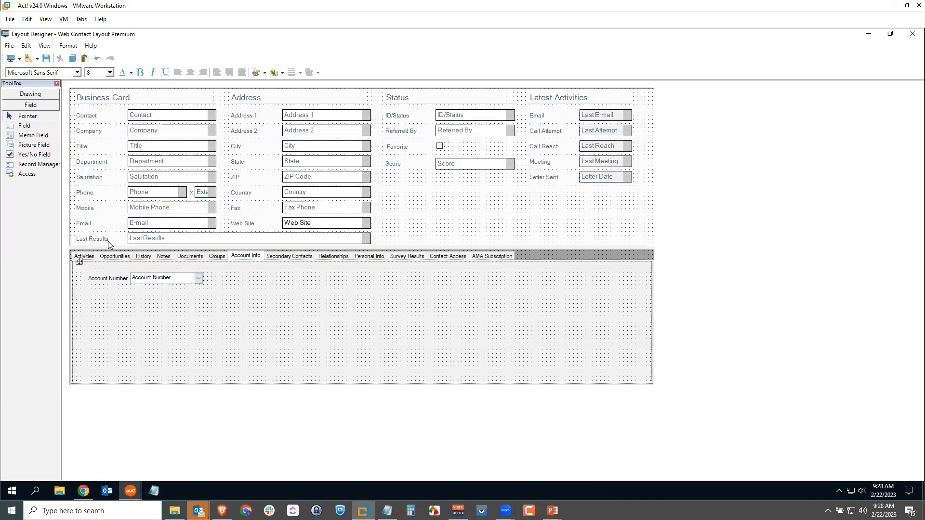
click(37, 127)
drag(135, 296, 185, 370)
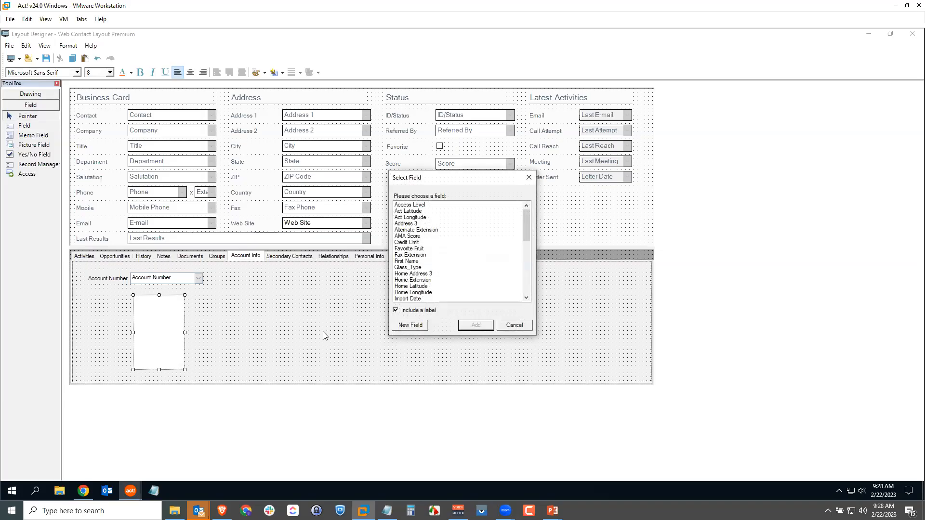
drag(528, 228, 533, 206)
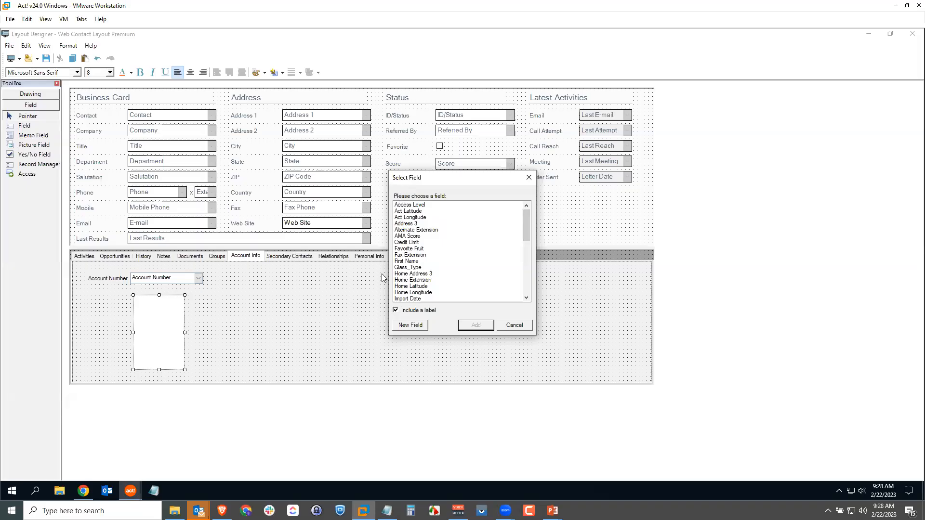
click(515, 325)
click(216, 356)
click(175, 351)
key(Delete)
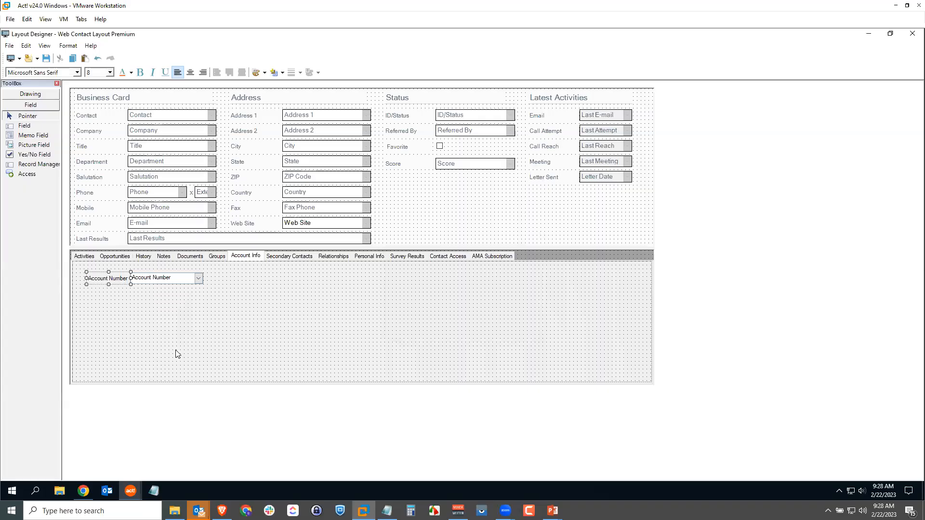
- Add the Portrait picture field without a label, about 104 by 136 pixels, and align it beneath the Account Number label
click(31, 147)
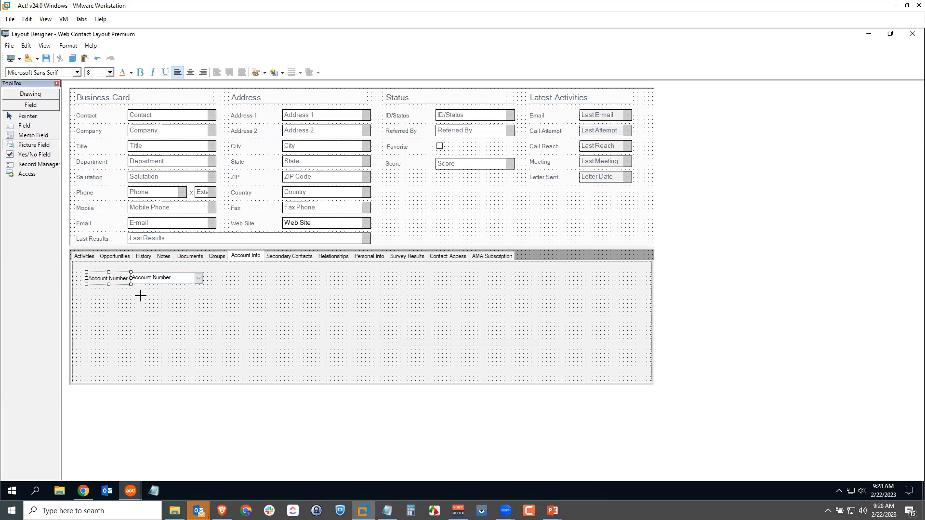
drag(133, 294, 185, 359)
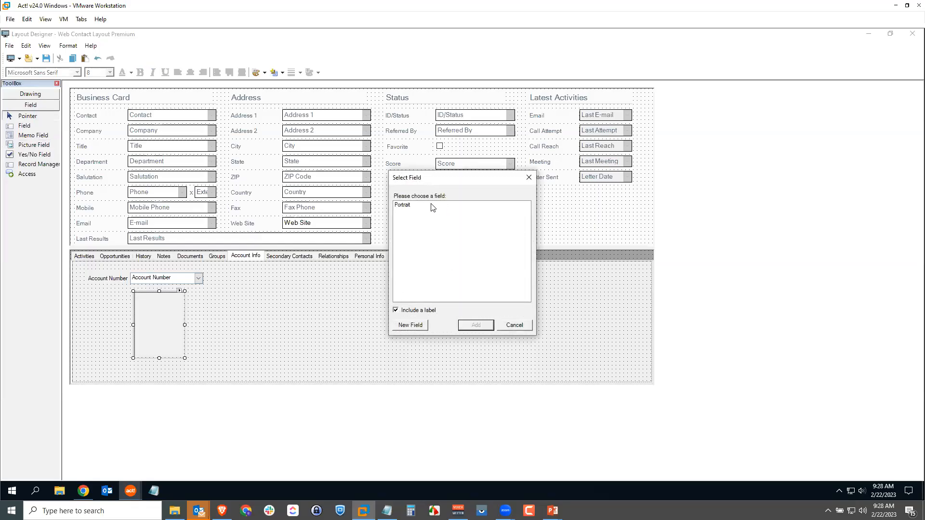
click(409, 206)
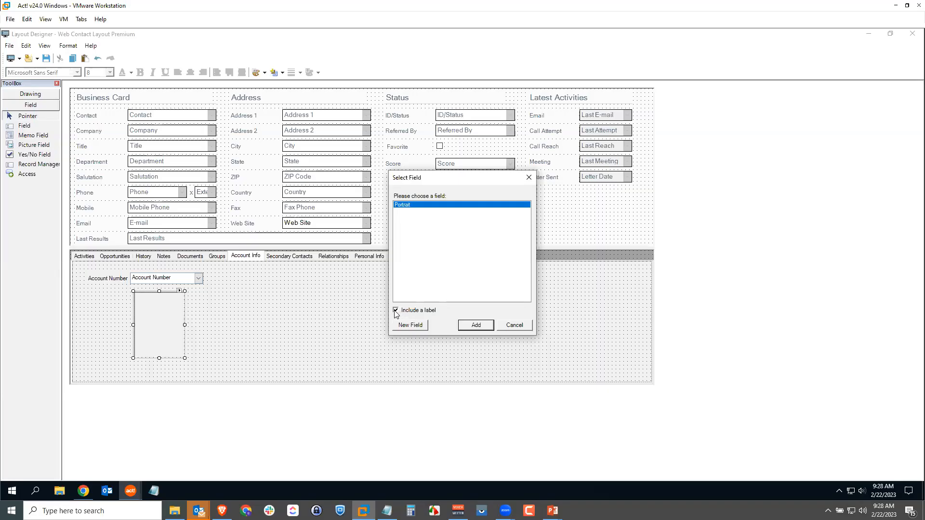
click(477, 325)
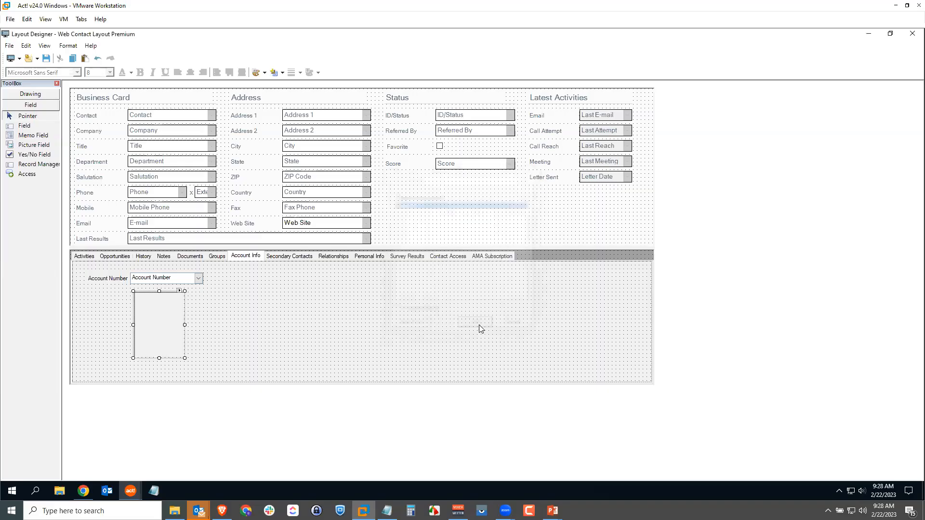
drag(166, 320, 122, 318)
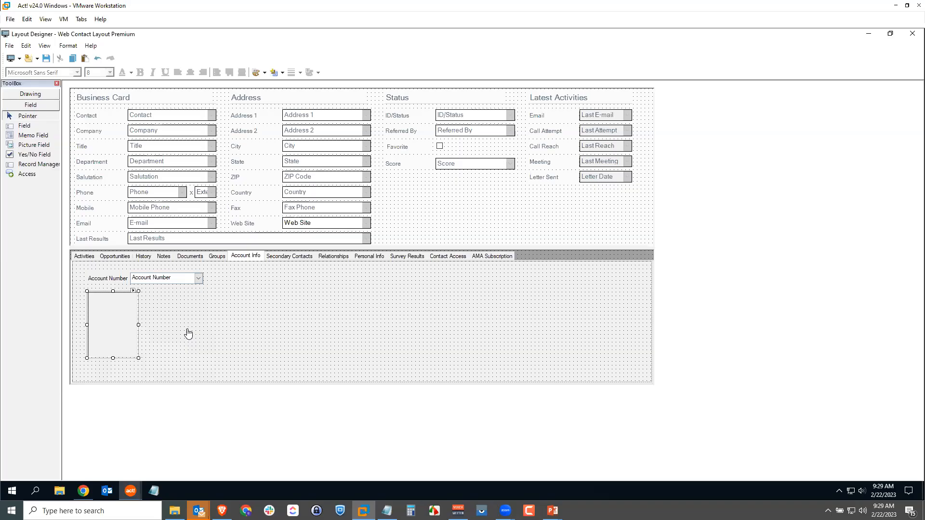
- Set the Portrait field's width to 150 and height to 200, and move it beyond the Account Number field to about 408, 24
double_click(112, 328)
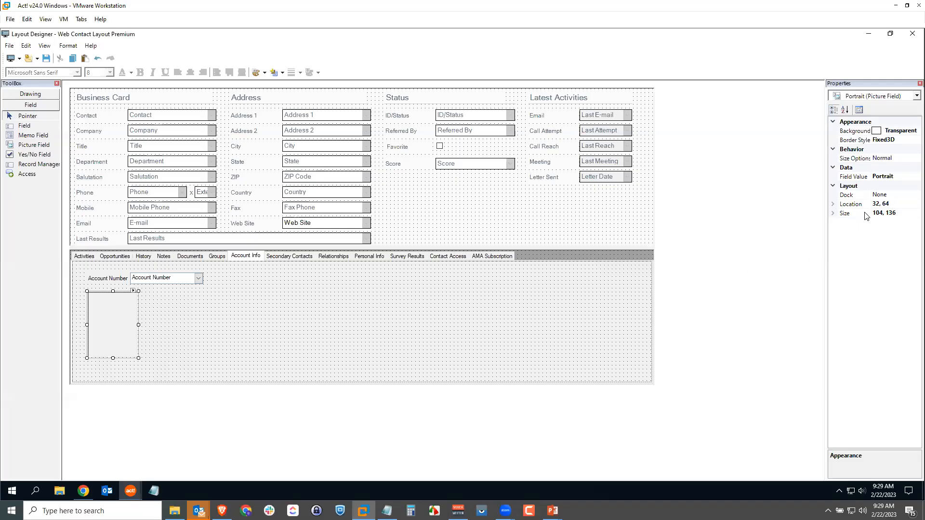
click(834, 213)
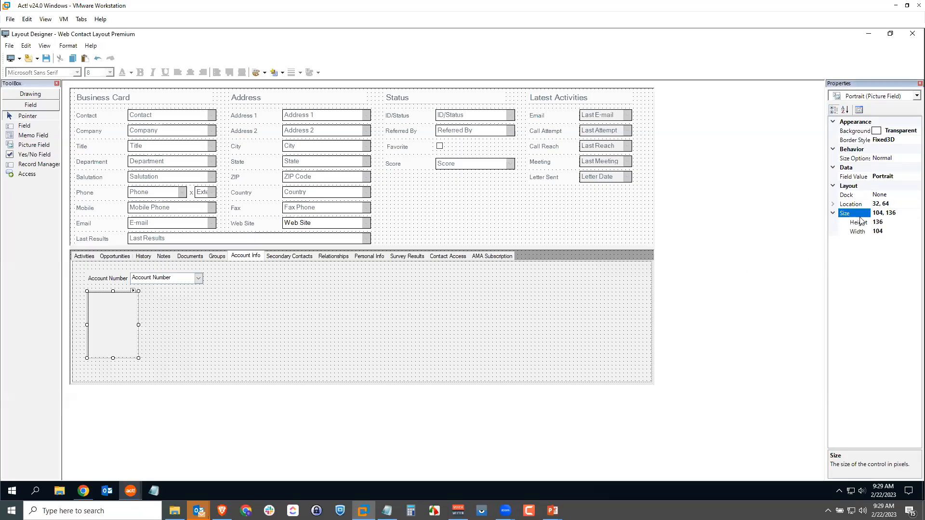
click(880, 233)
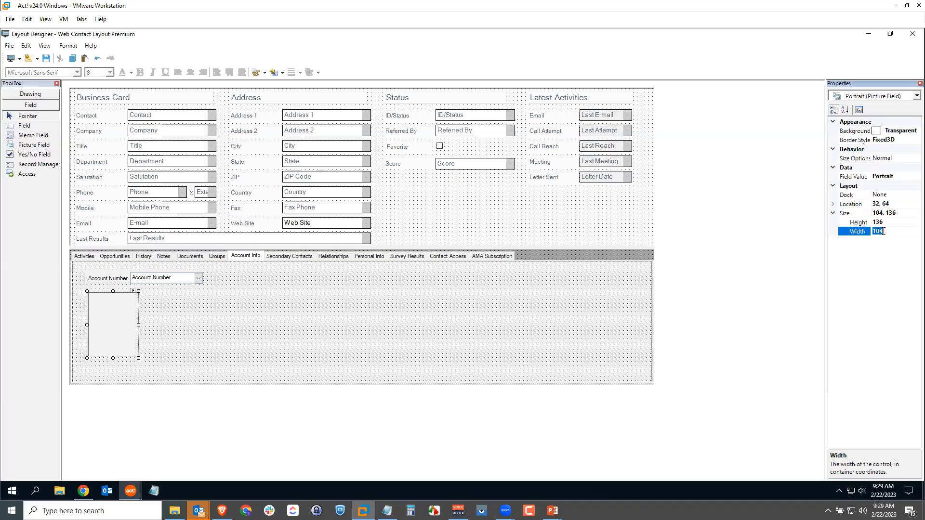
text(150)
click(878, 222)
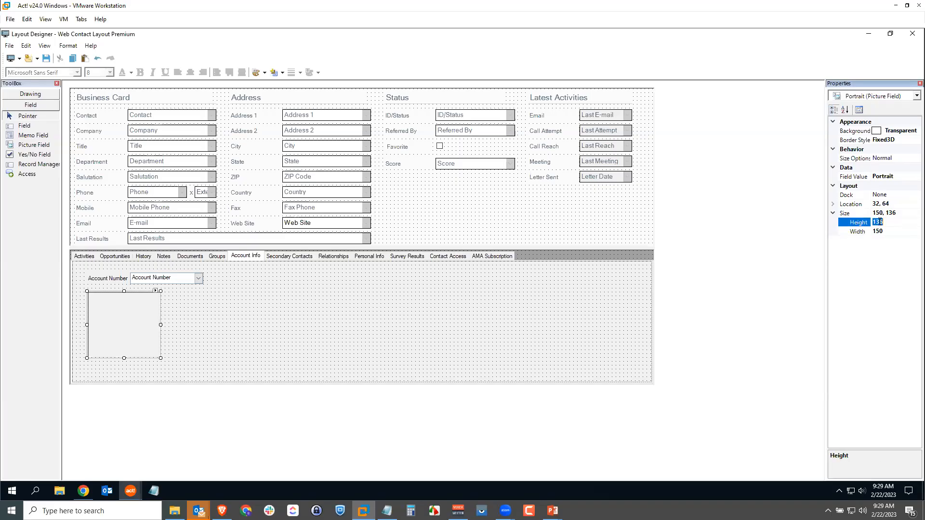
text(200)
key(Return)
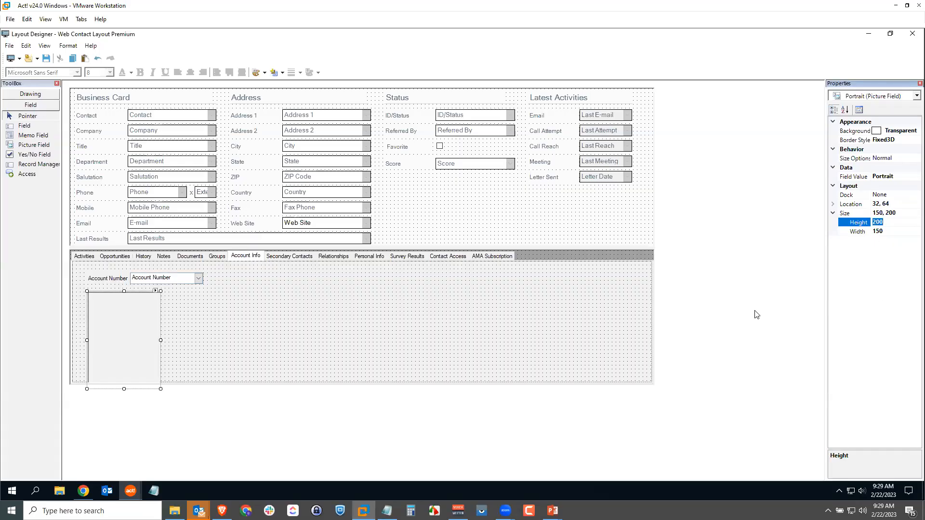
drag(134, 339, 317, 321)
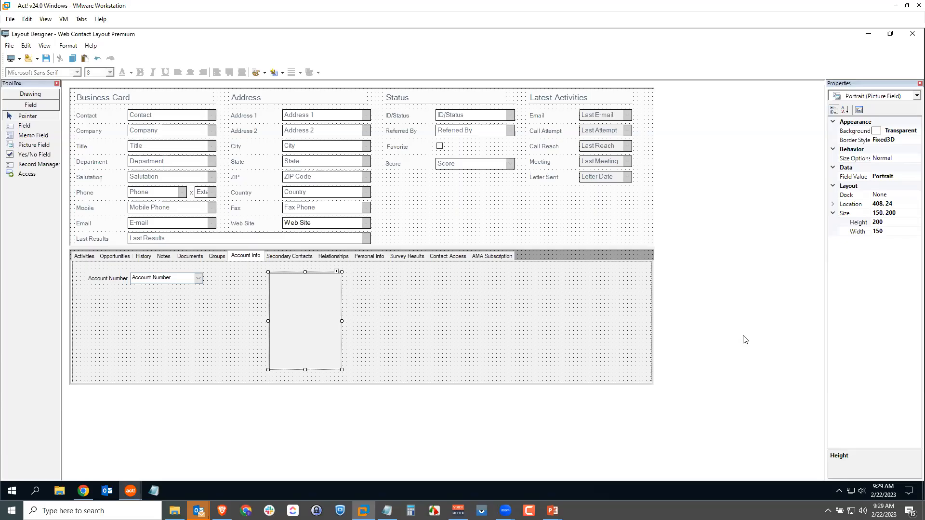
click(744, 368)
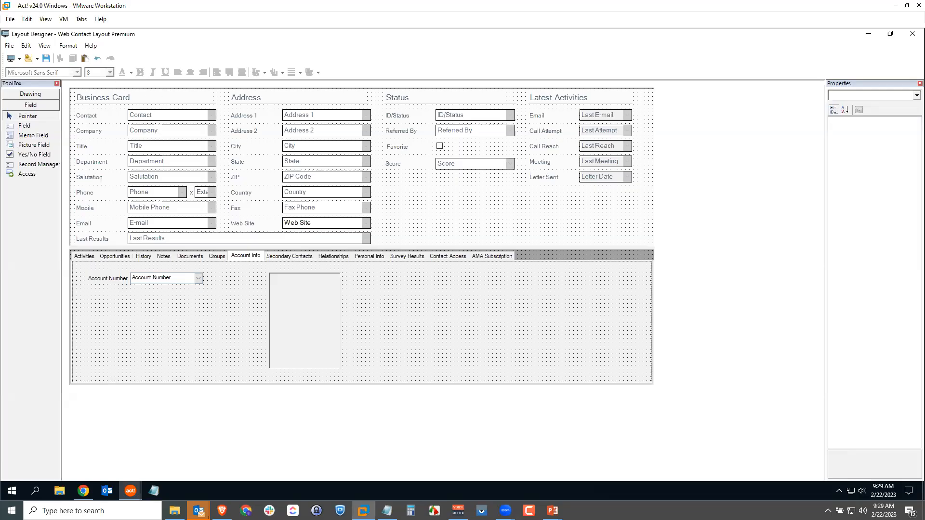
- Add the Summary memo field with its label below Account Number, beside the Portrait field, about 360 by 144 pixels
click(33, 140)
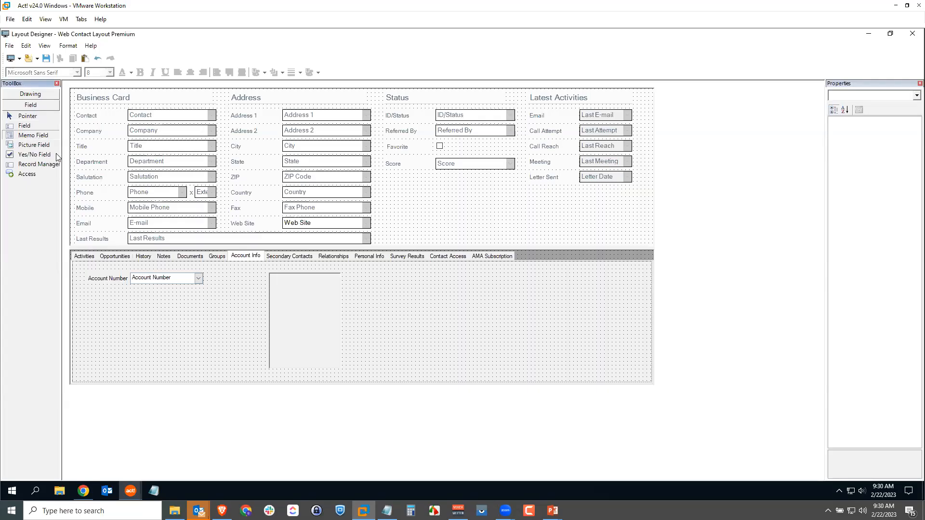
drag(88, 300, 262, 370)
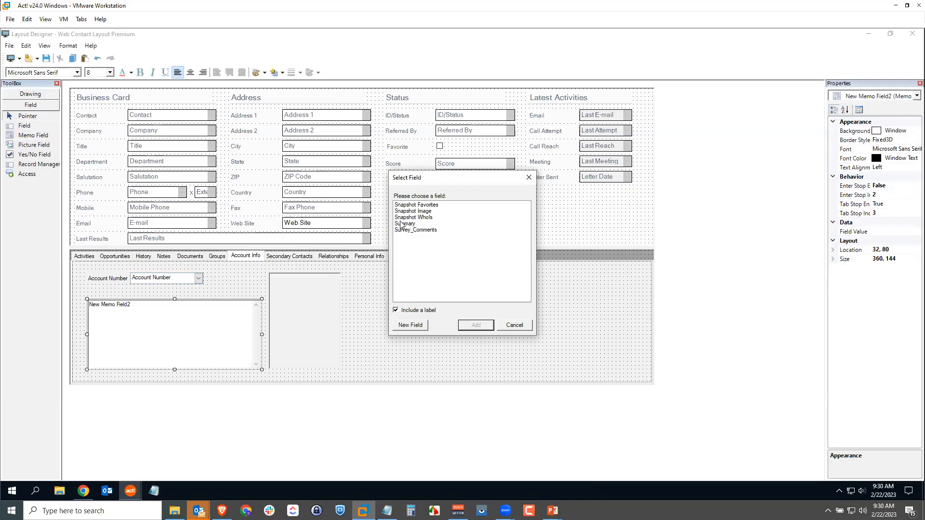
click(409, 224)
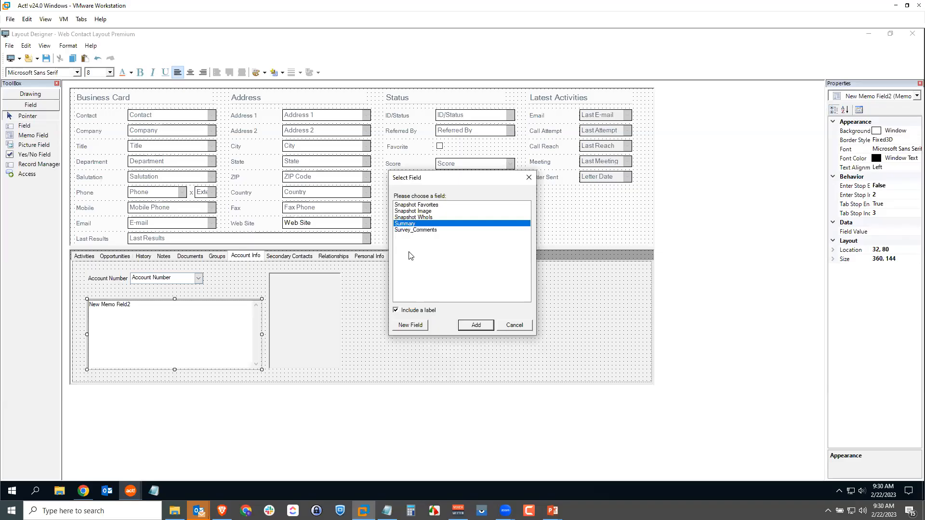
click(476, 326)
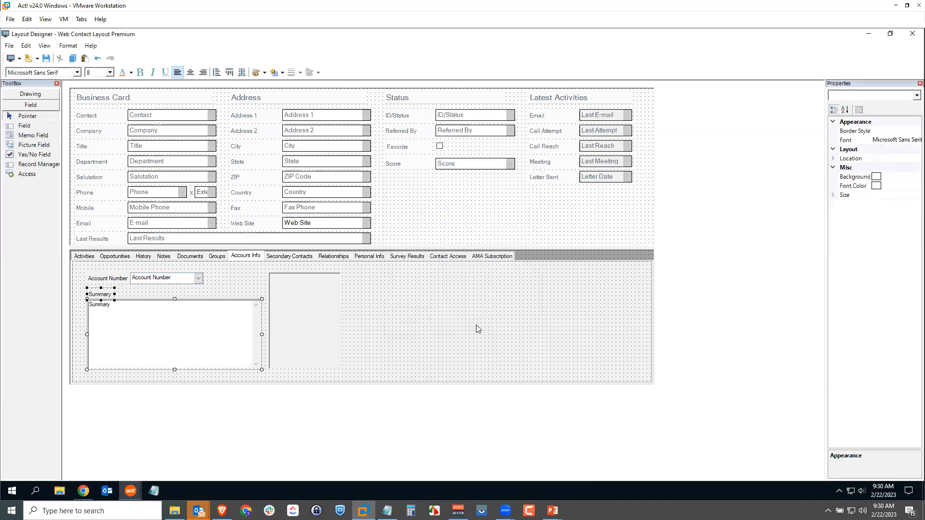
- Finish editing the contact layout and exit the Layout Designer
click(122, 292)
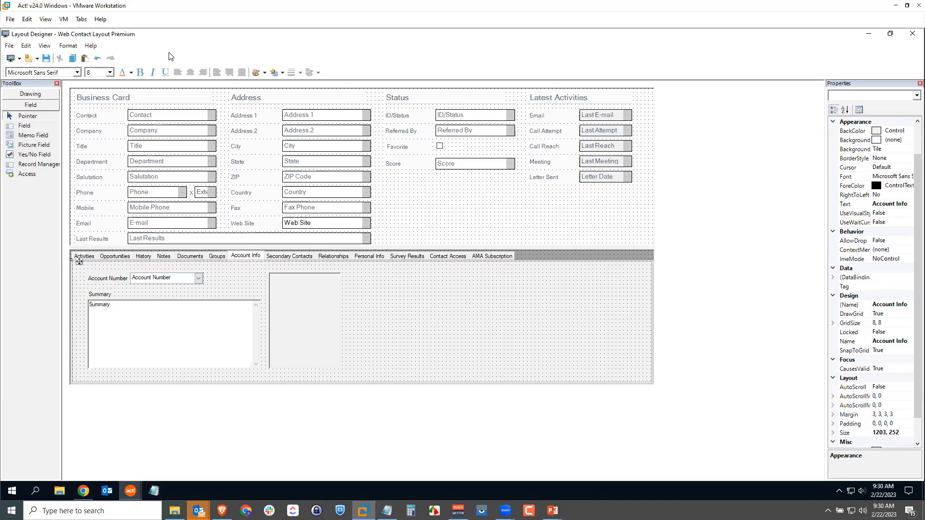
click(9, 46)
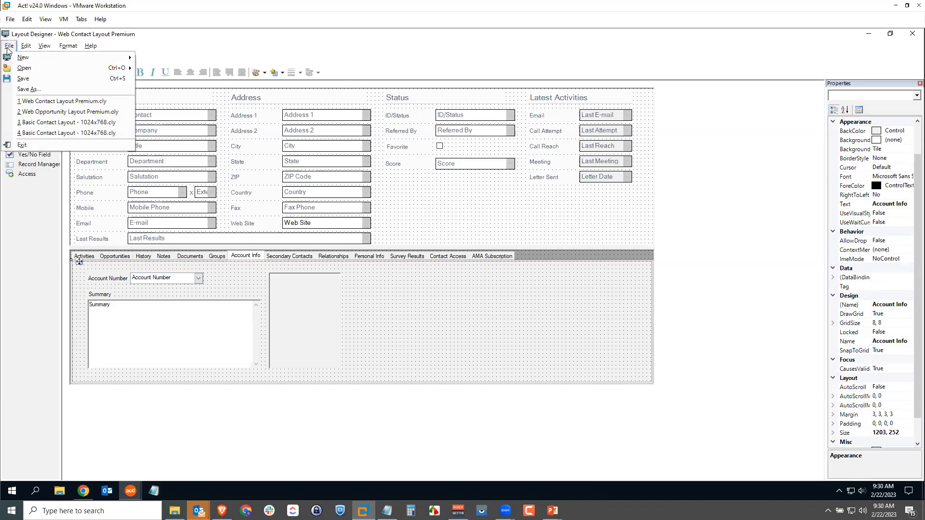
click(24, 144)
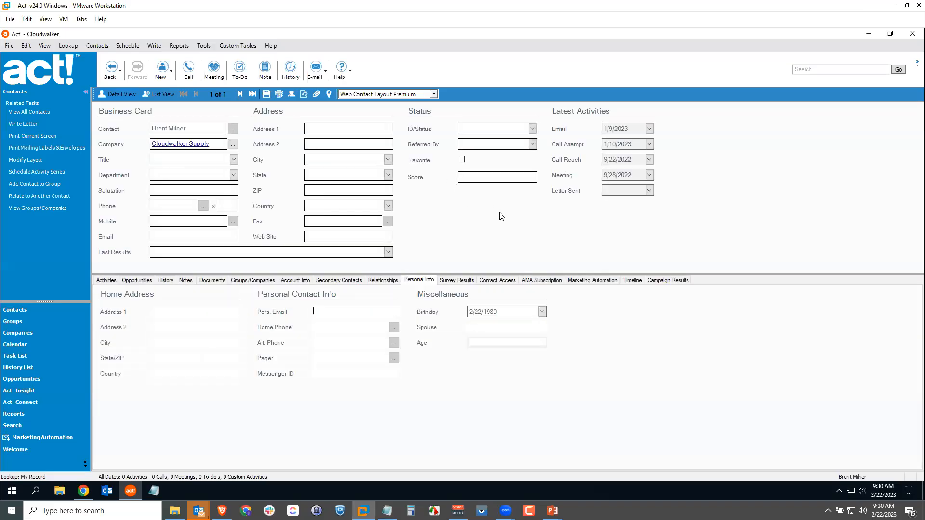
- On the contact's Account Info tab, enter the account number and the summary "The quick red fox jumps over the lazy brown dog."
click(293, 281)
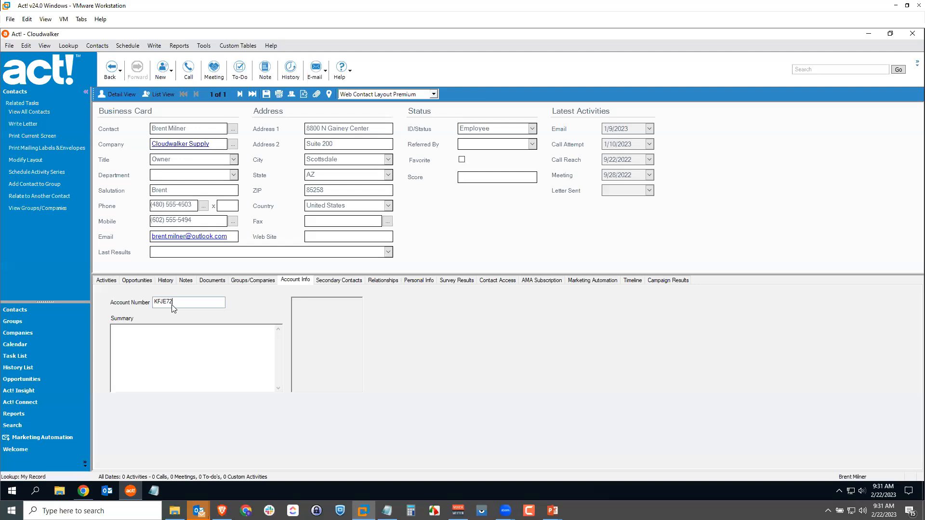
click(152, 336)
text(The quick red fox jumps over the lazy brown dog.)
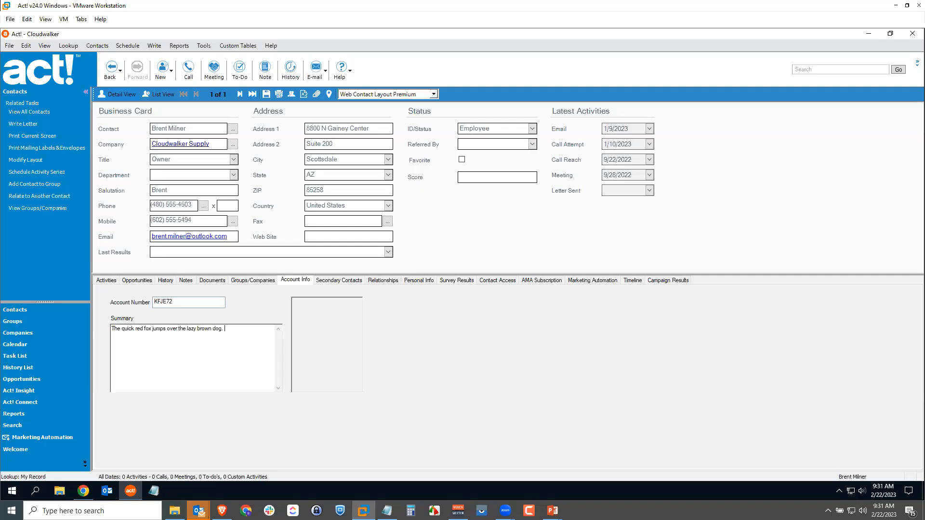
- Copy the Summary sentence and paste it repeatedly until the text fills most of the memo field
key(ctrl+a)
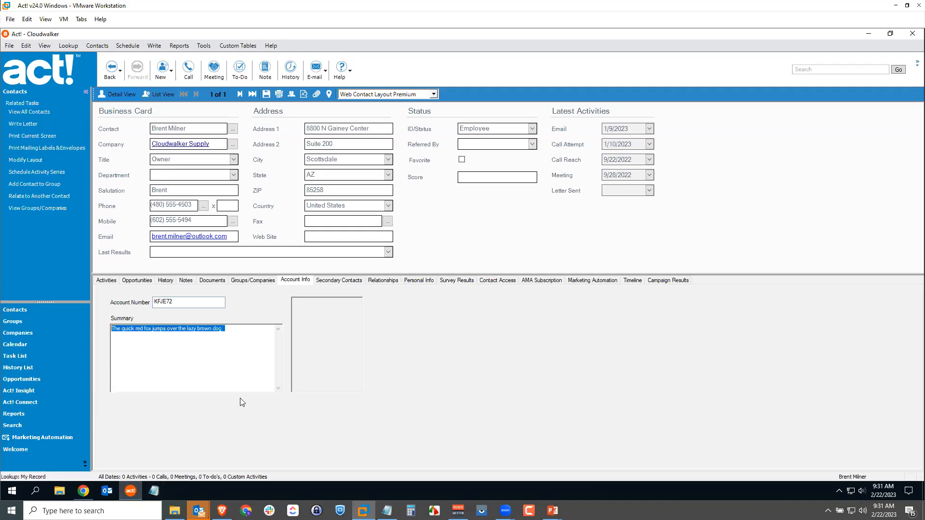
key(ctrl+c)
key(ctrl+v)
key(ctrl+v)
key(ctrl+v)
key(ctrl+v)
key(ctrl+v)
key(ctrl+v)
key(ctrl+v)
key(ctrl+v)
key(ctrl+v)
key(ctrl+v)
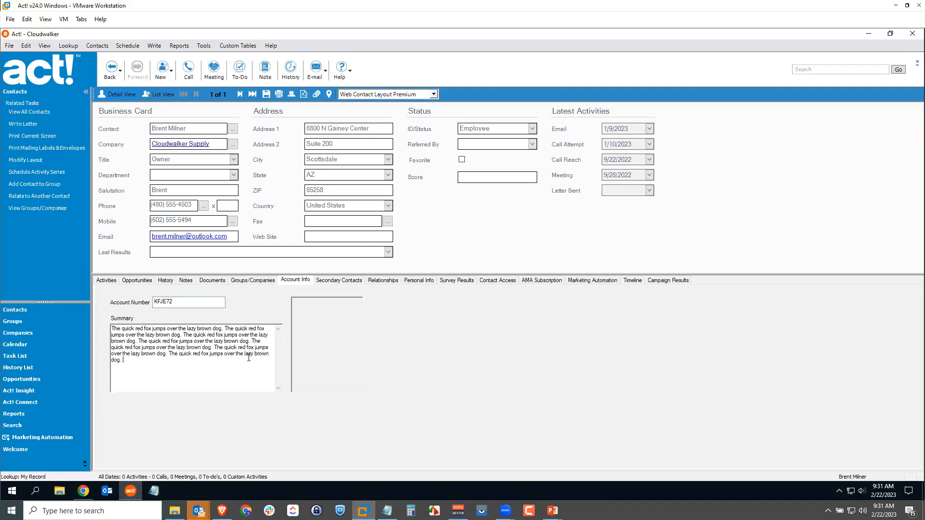
key(ctrl+v)
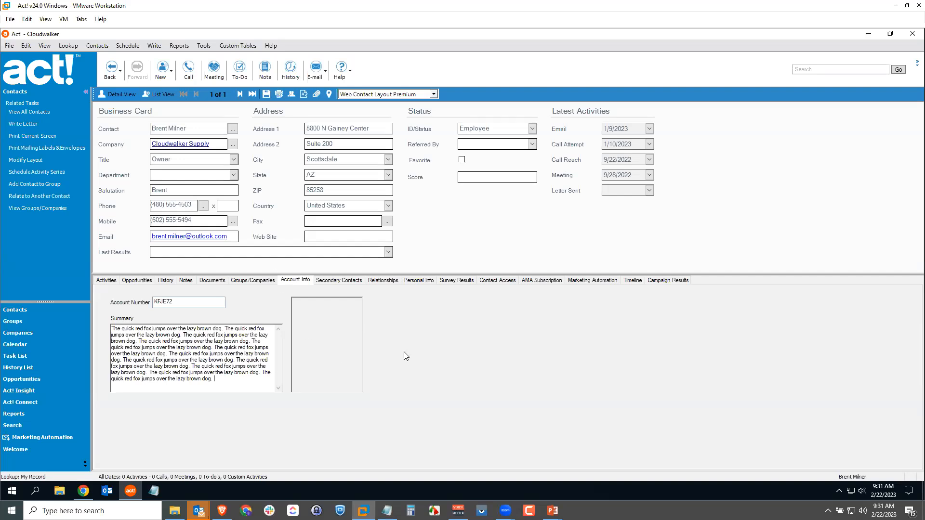
- Load the contact's JPG photo from the Images folder into the portrait field on the Account Info tab
click(331, 355)
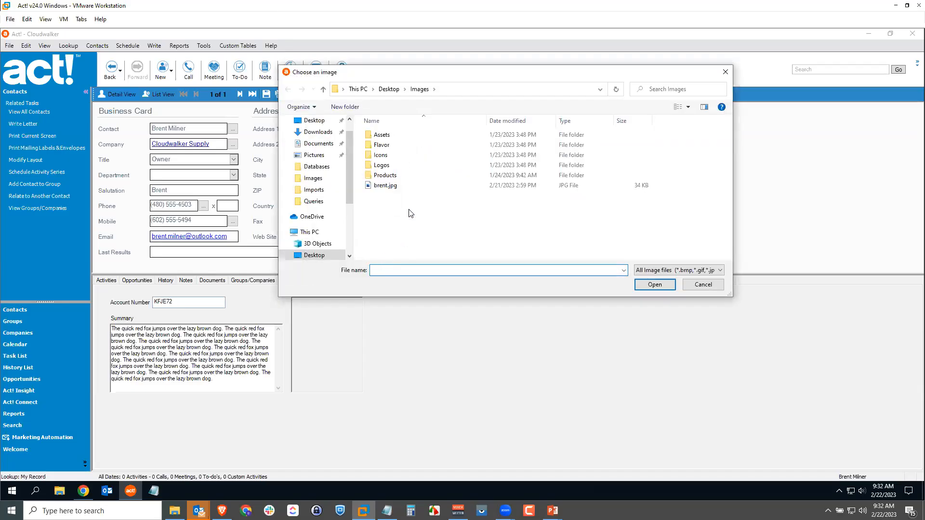
click(376, 186)
click(648, 286)
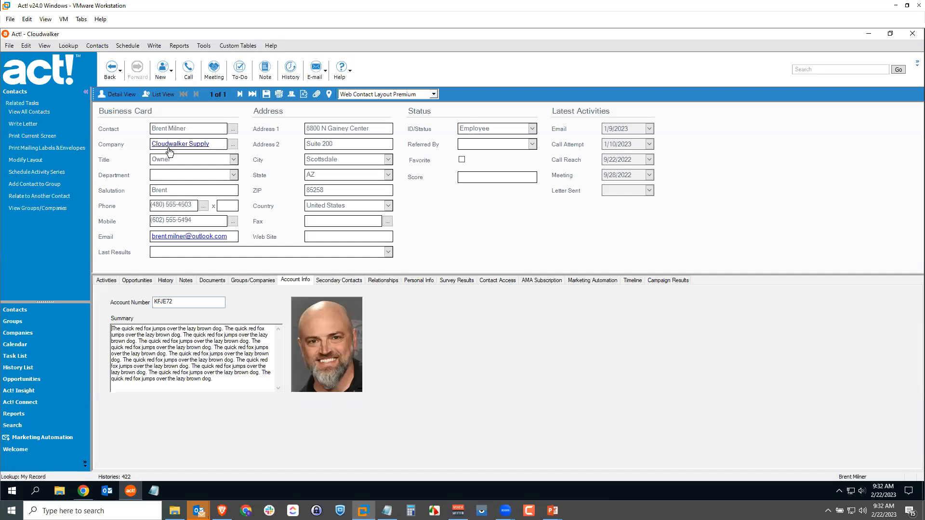
- Open the Springtober Festival 2023 opportunity from the opportunities list
click(30, 382)
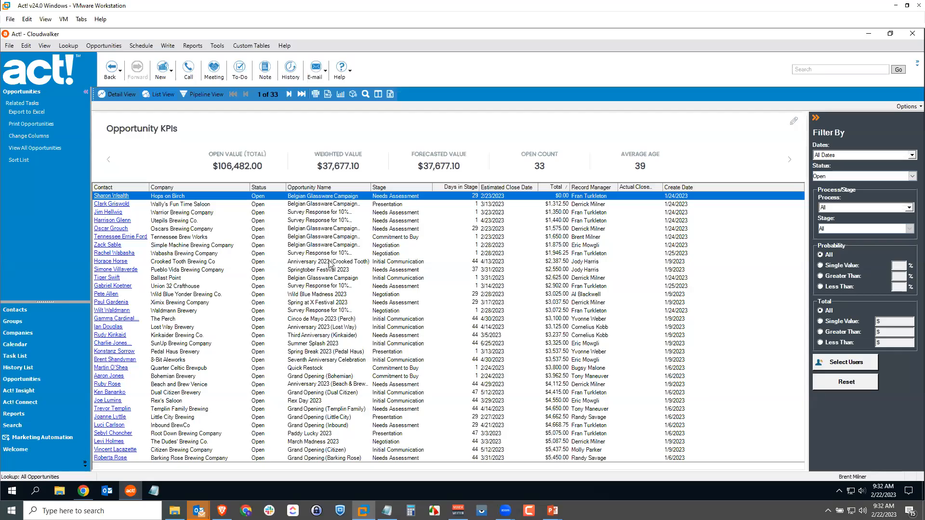
mouse_move(325, 273)
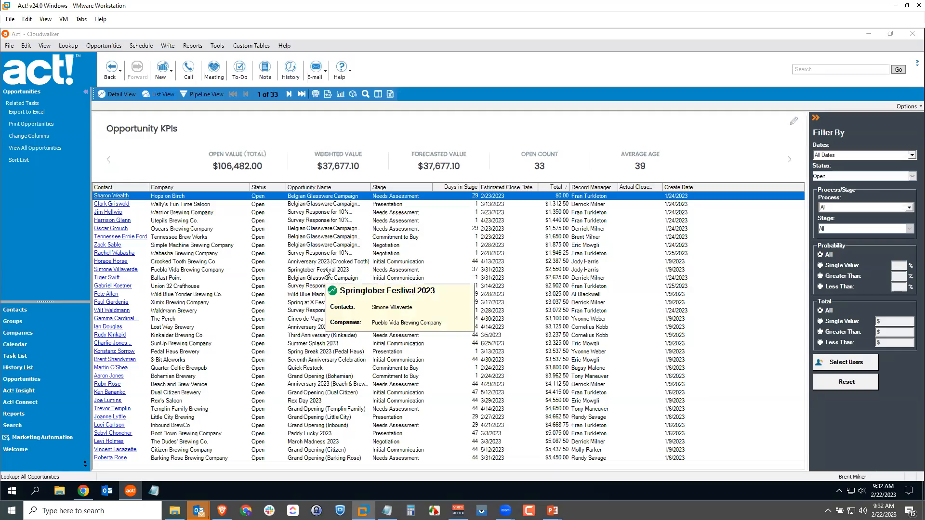
click(326, 272)
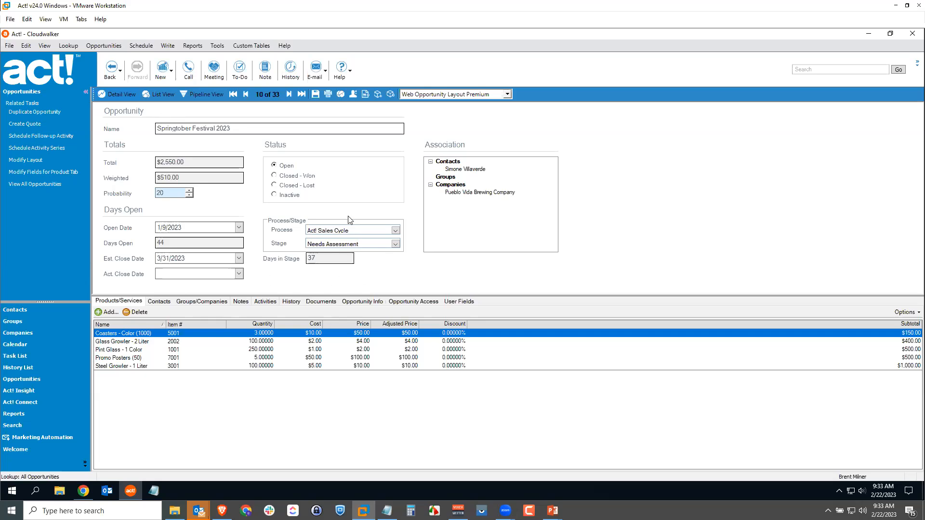
- Add the Commission field with its label to the opportunity layout, aligned beneath Days in Stage
click(216, 47)
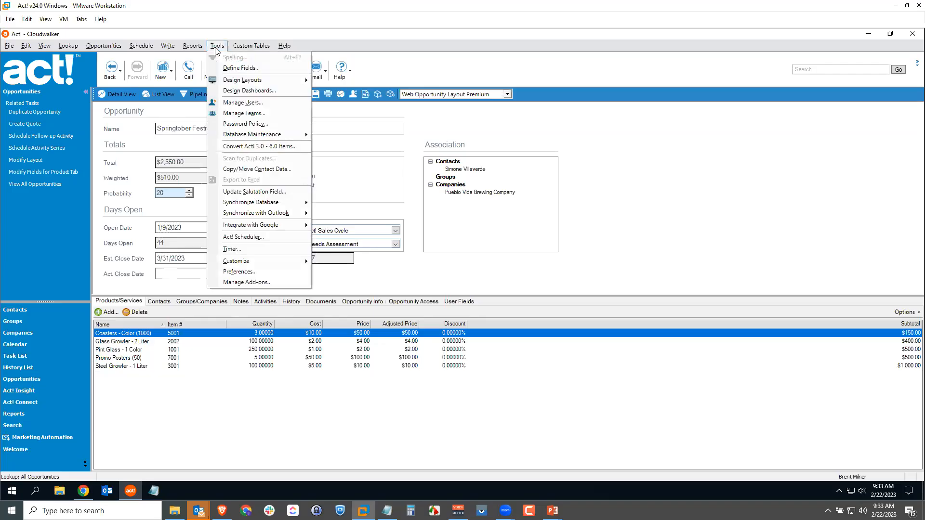
mouse_move(254, 82)
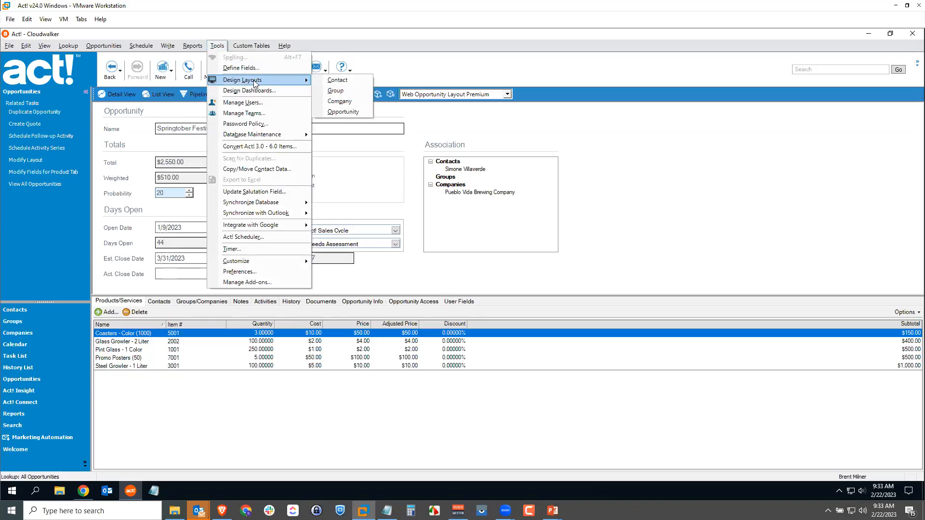
click(340, 113)
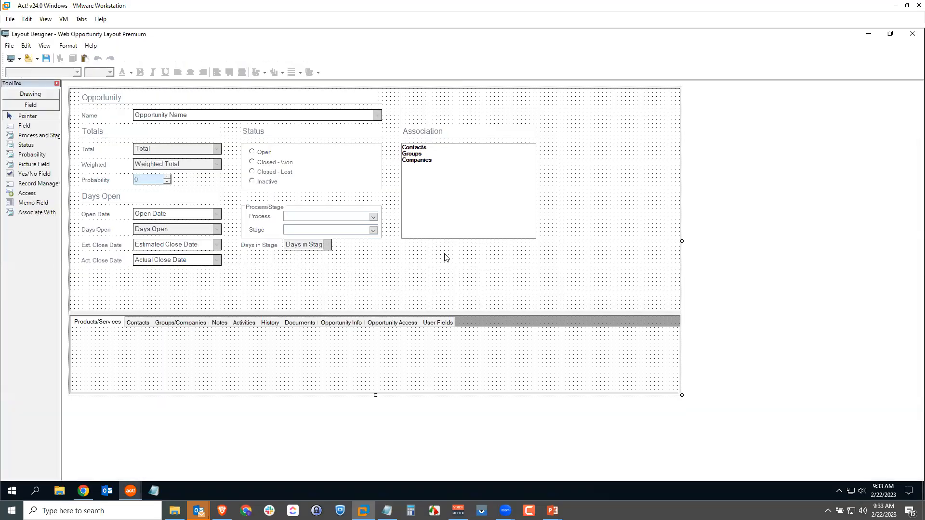
click(27, 126)
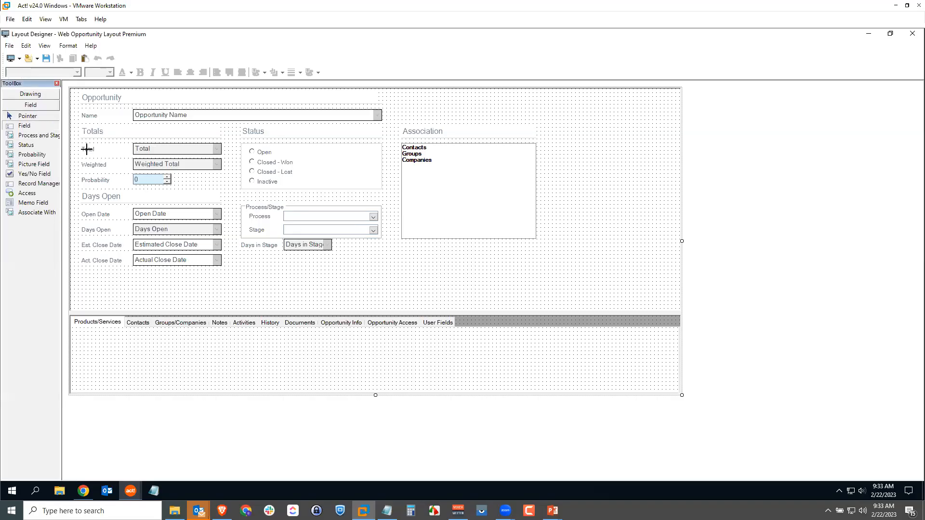
click(293, 262)
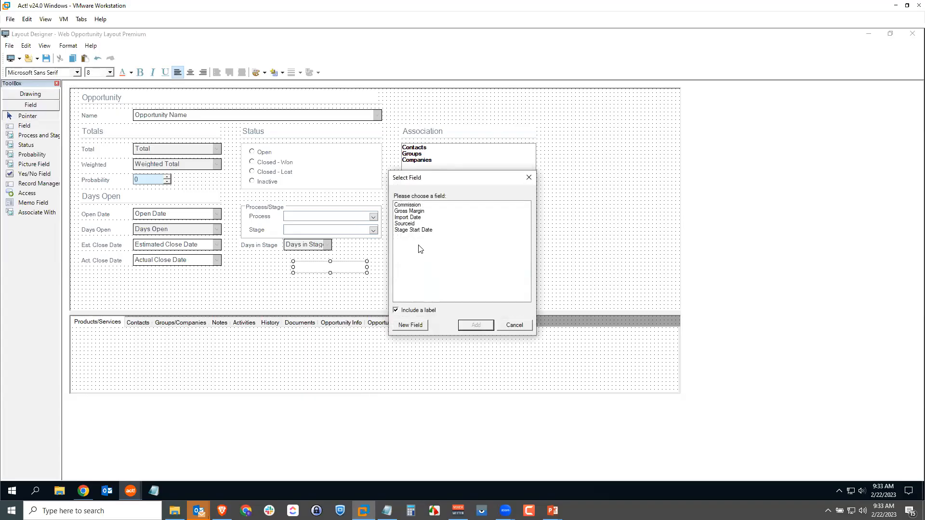
click(413, 206)
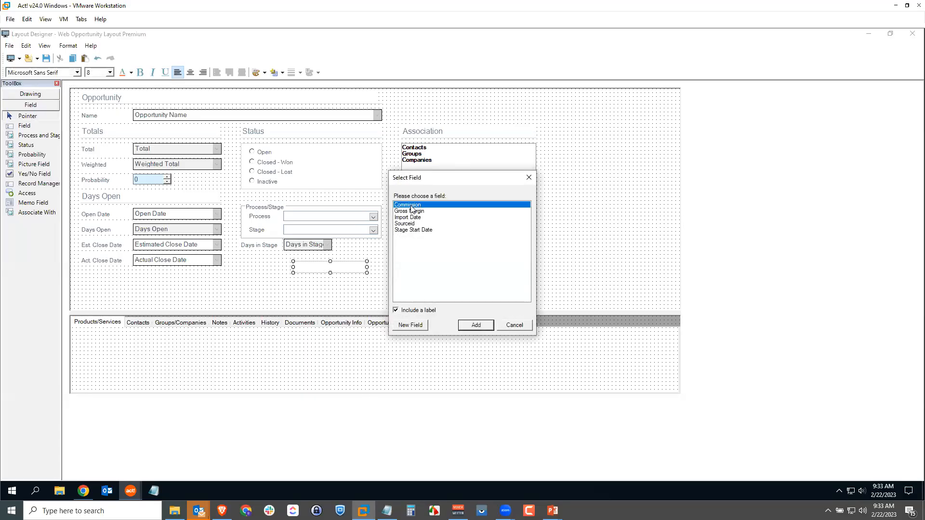
click(475, 325)
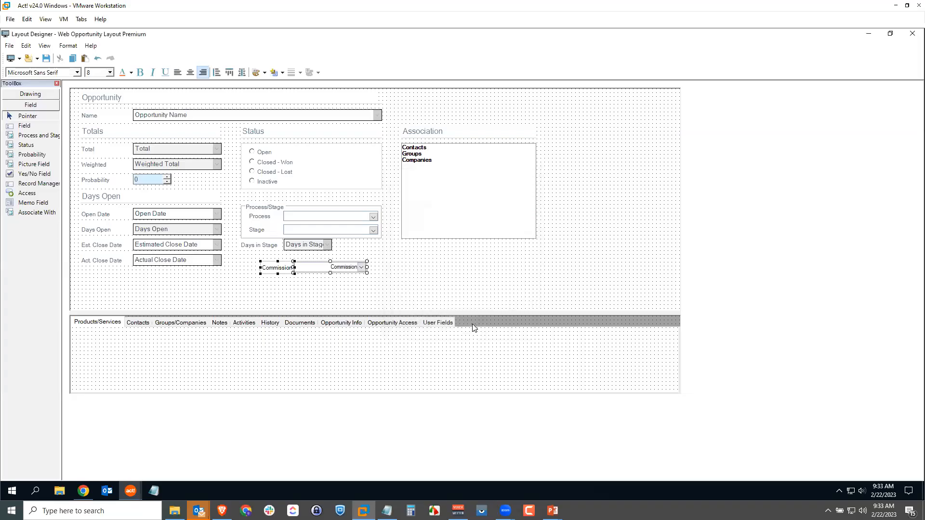
drag(349, 268, 329, 264)
key(Down)
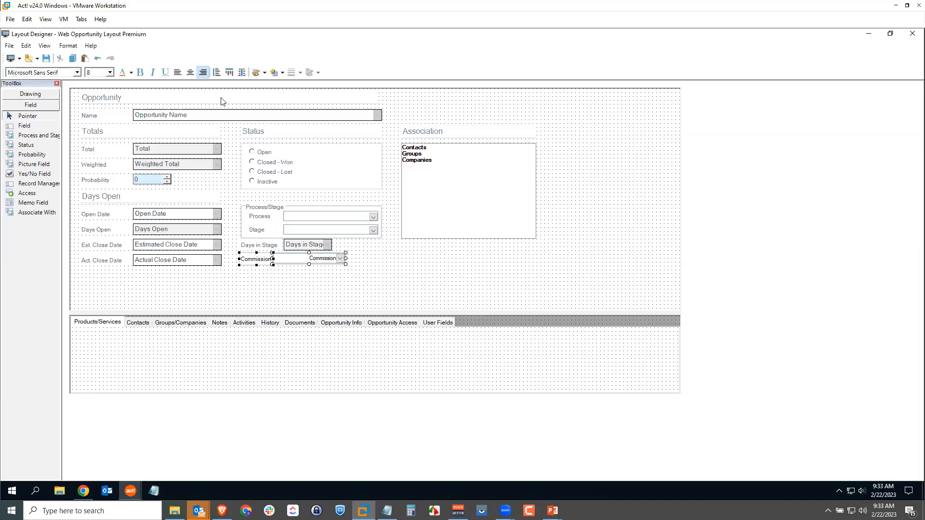
- Left-align the text in the Commission field, nudge the field slightly away from its label, and exit the Layout Designer
click(303, 260)
click(178, 72)
key(Right)
key(Right)
key(Right)
key(Right)
key(Down)
click(316, 292)
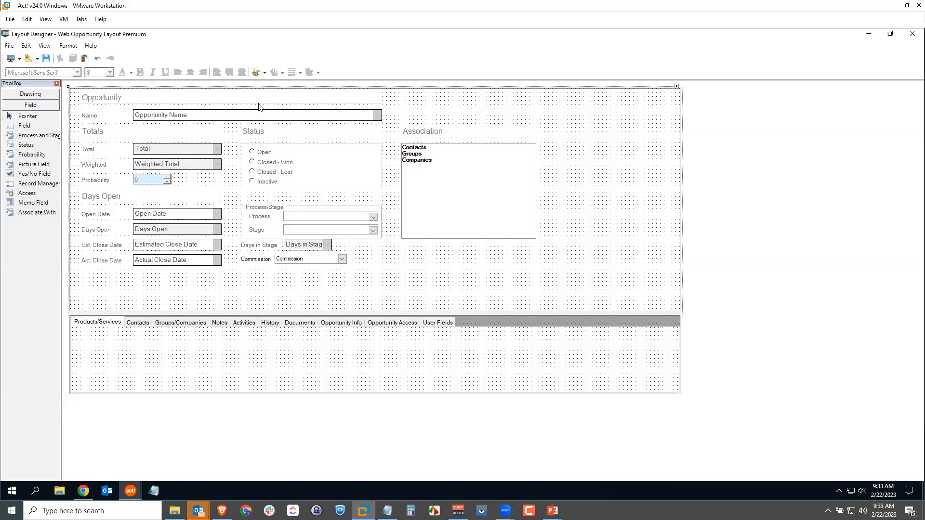
click(9, 46)
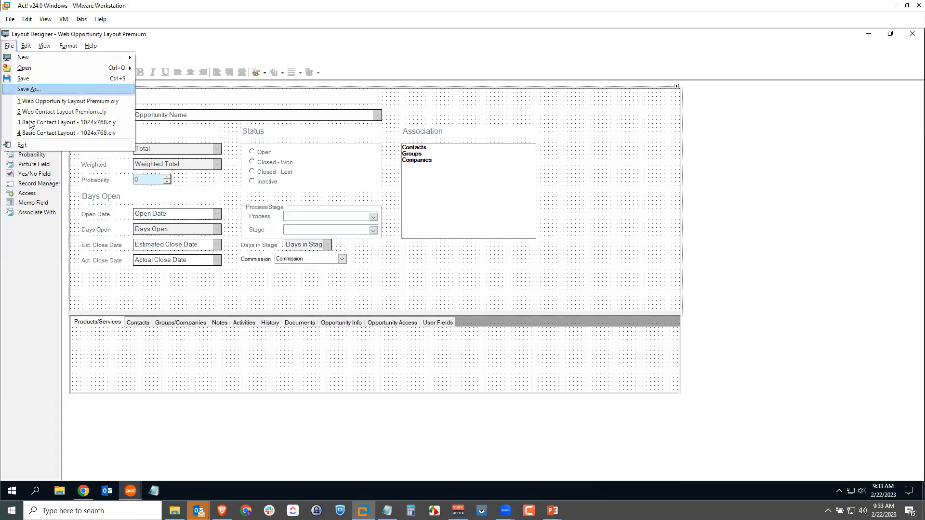
click(33, 146)
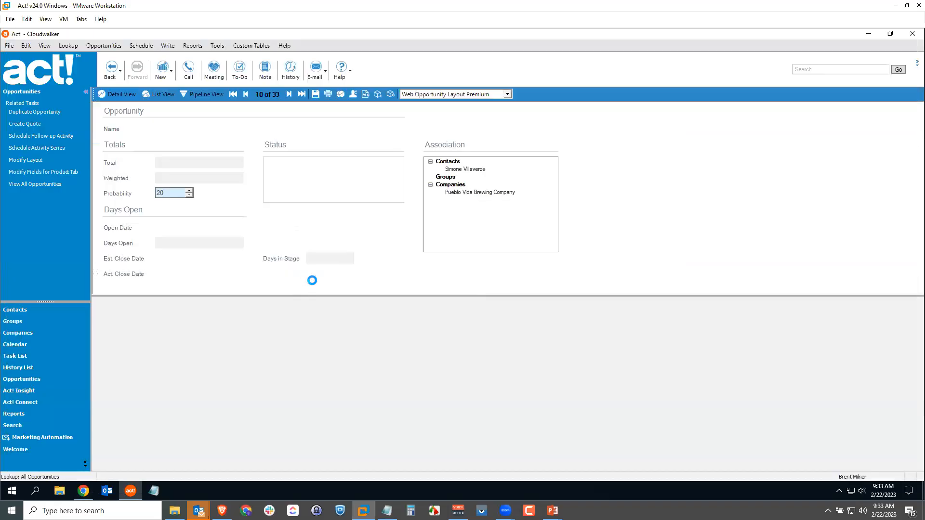
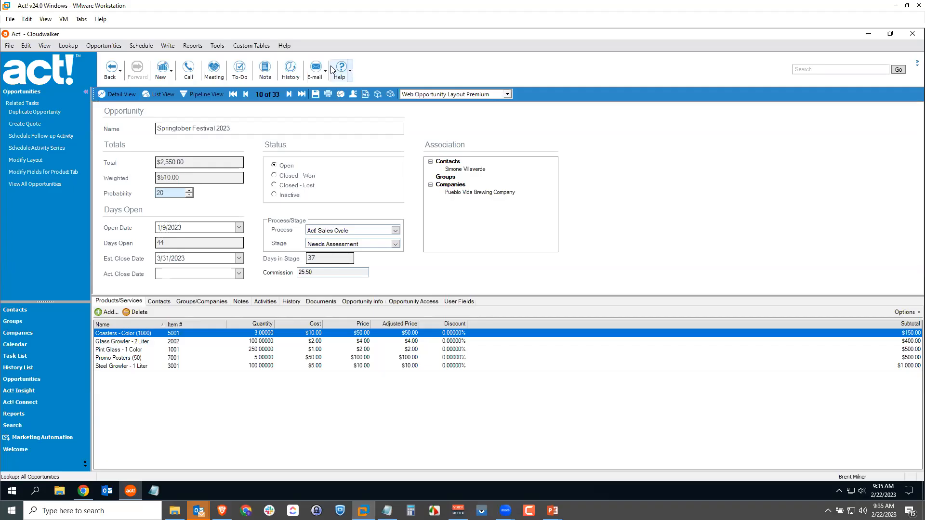
- Open the management of activity types for scheduling
click(142, 46)
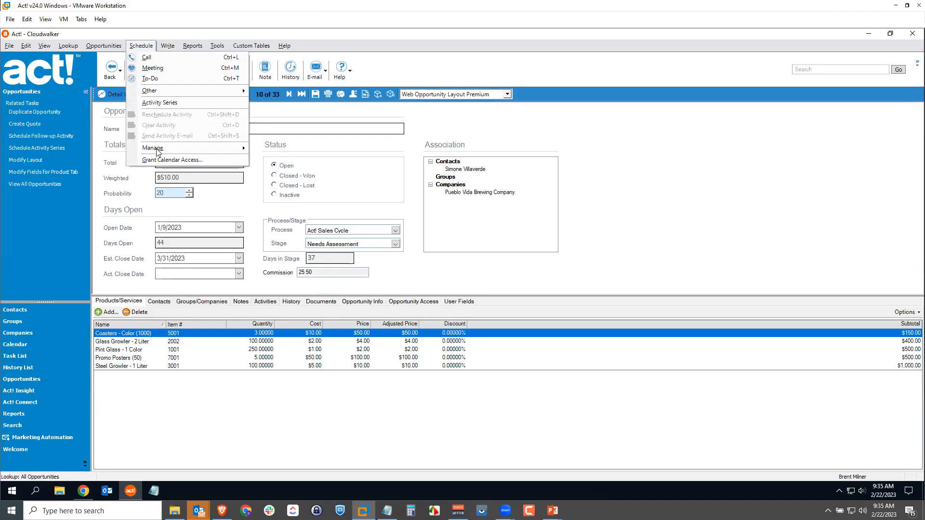
mouse_move(164, 149)
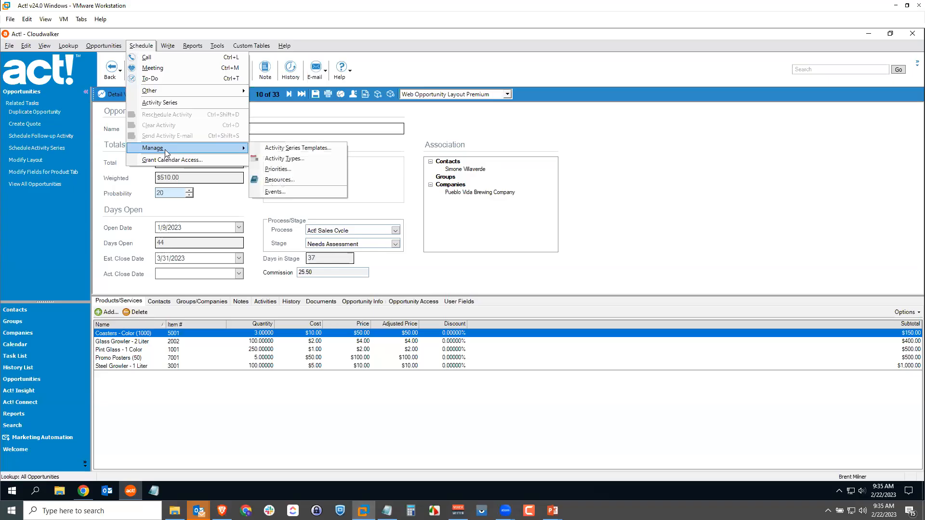
click(288, 159)
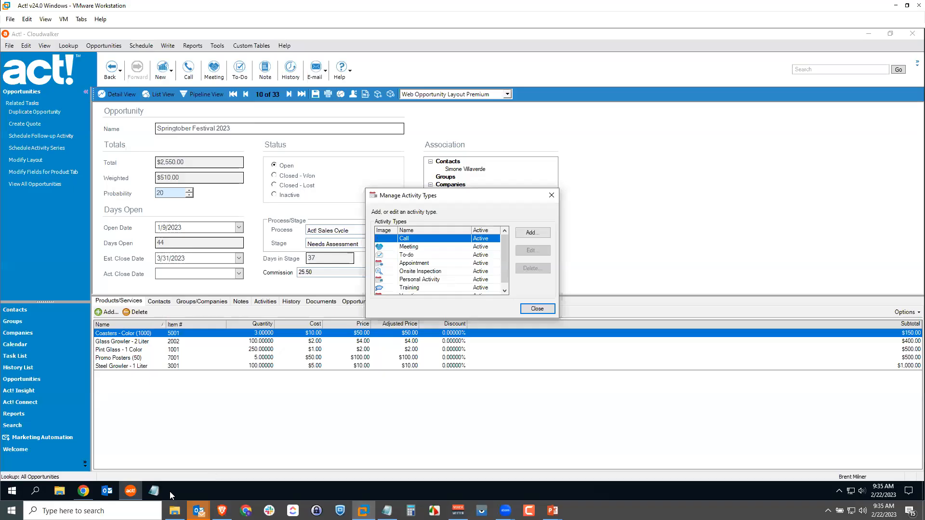
- Switch to the web version of Act! in Chrome and view its list of activity types
click(84, 491)
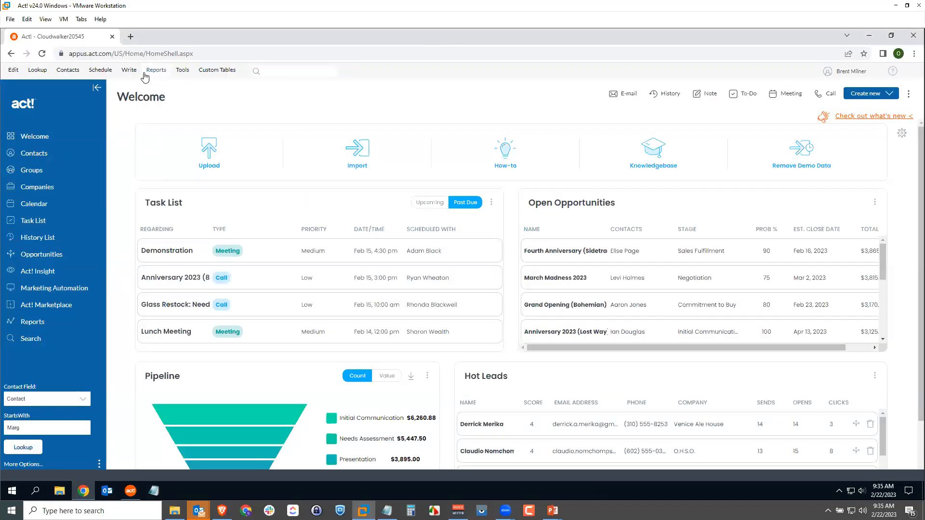
click(106, 71)
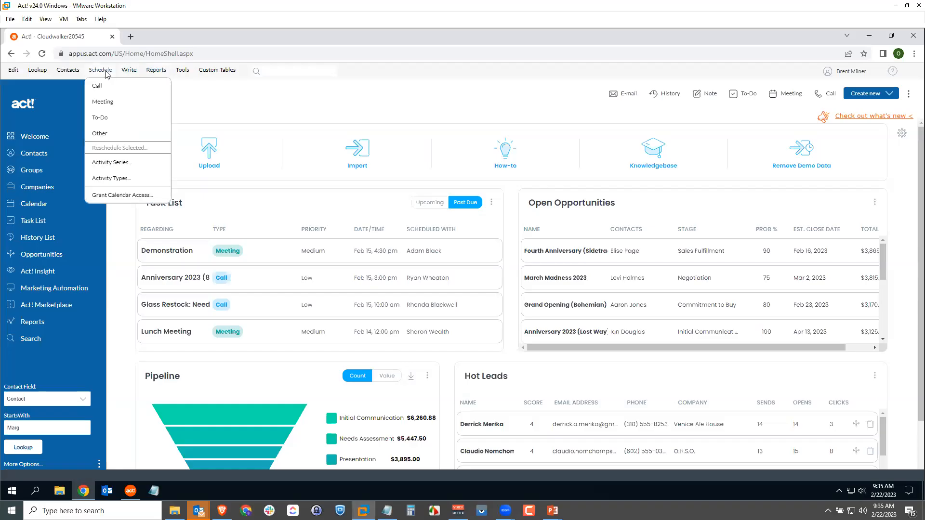
click(124, 178)
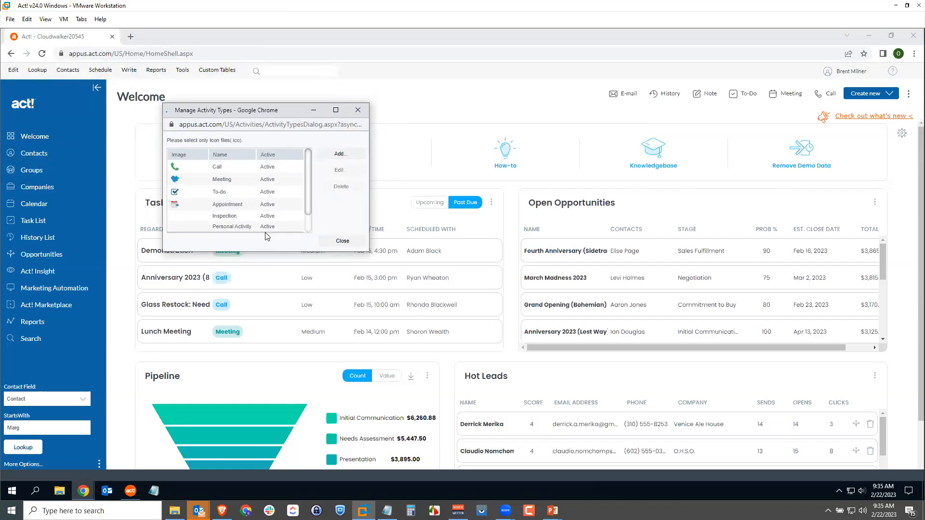
- Switch back to desktop Act! and start a new active activity type named Onsite Assessment
click(132, 490)
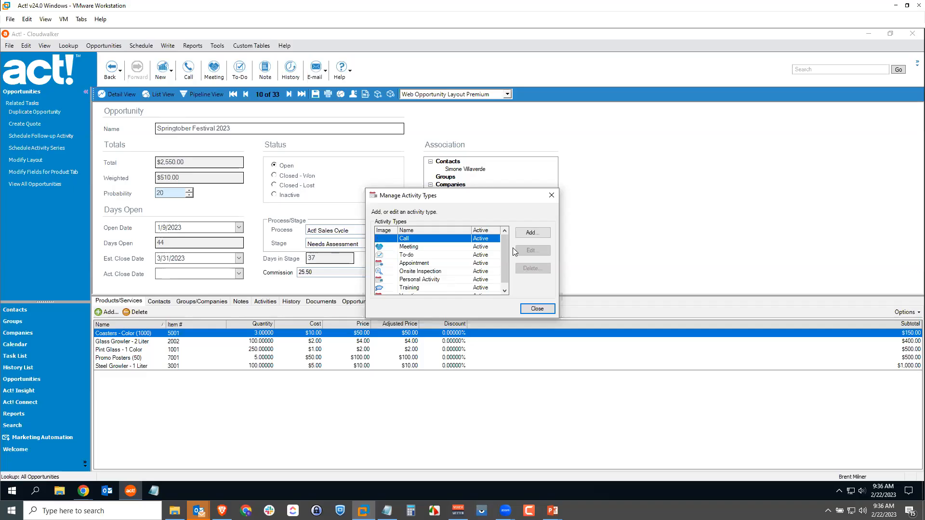
click(532, 234)
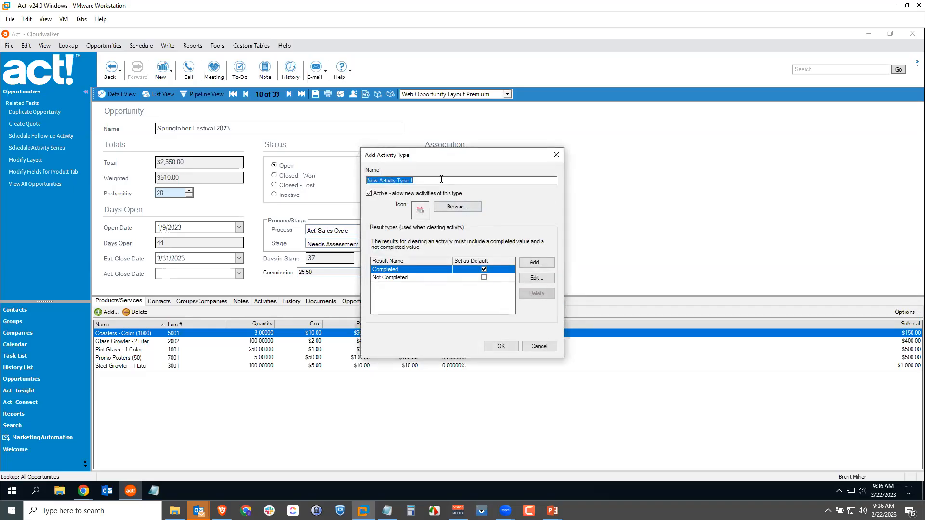
text(Onsite Assessment)
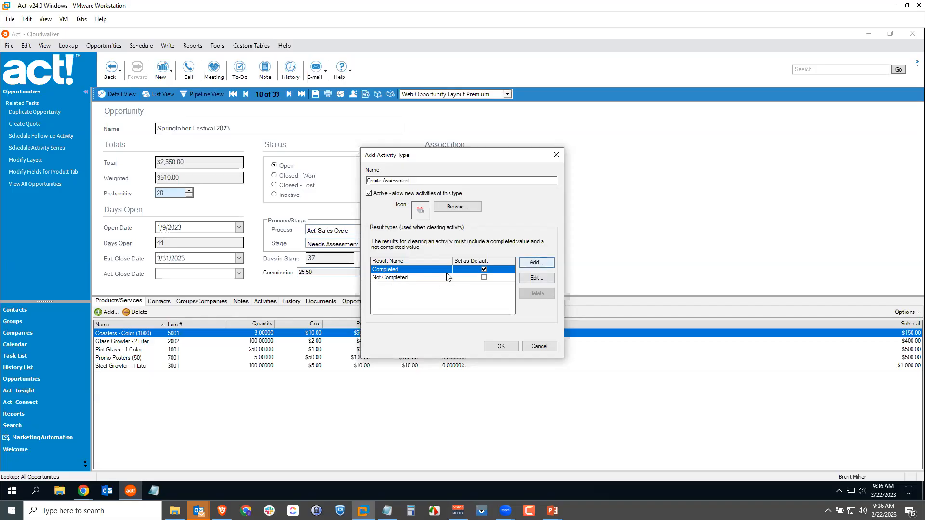
- Rename the Completed result type of the new activity type to Onsite Assessment - Approved for all occurrences
click(521, 278)
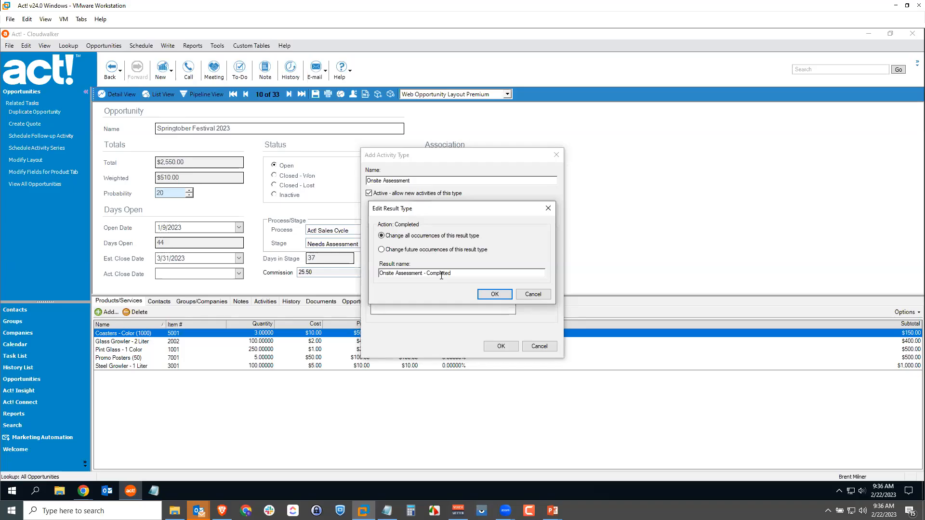
double_click(439, 276)
text(Approve)
drag(428, 275, 378, 275)
key(ctrl+c)
click(495, 294)
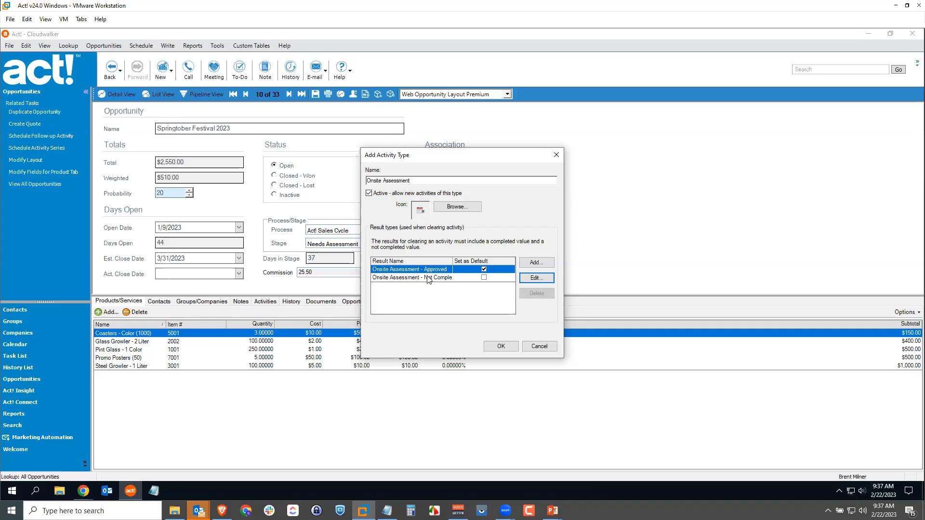
- Add a result type named Onsite Assessment - Failed to the new activity type
click(536, 262)
key(ctrl+v)
text(Failed)
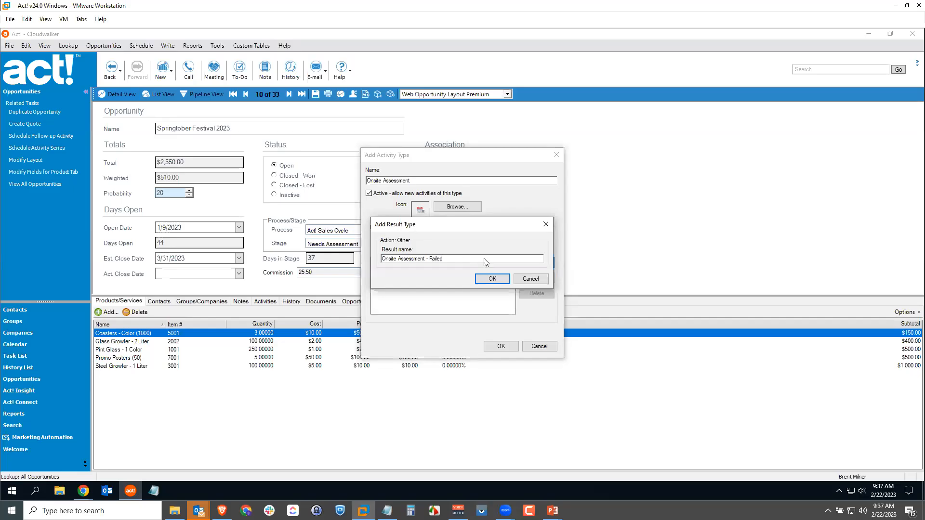
click(500, 279)
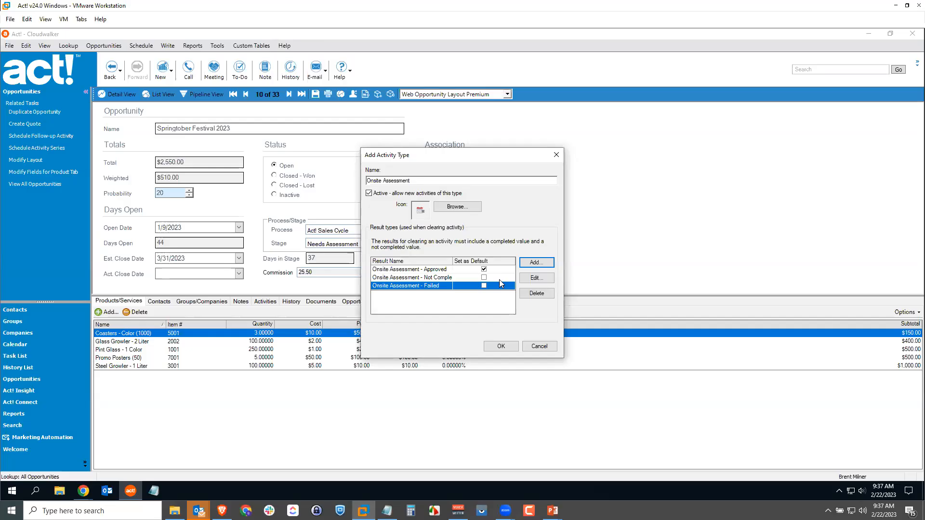
- Add a result type named Onsite Assessment - Postponed and save the new activity type
click(538, 262)
key(ctrl+v)
text(Postponed)
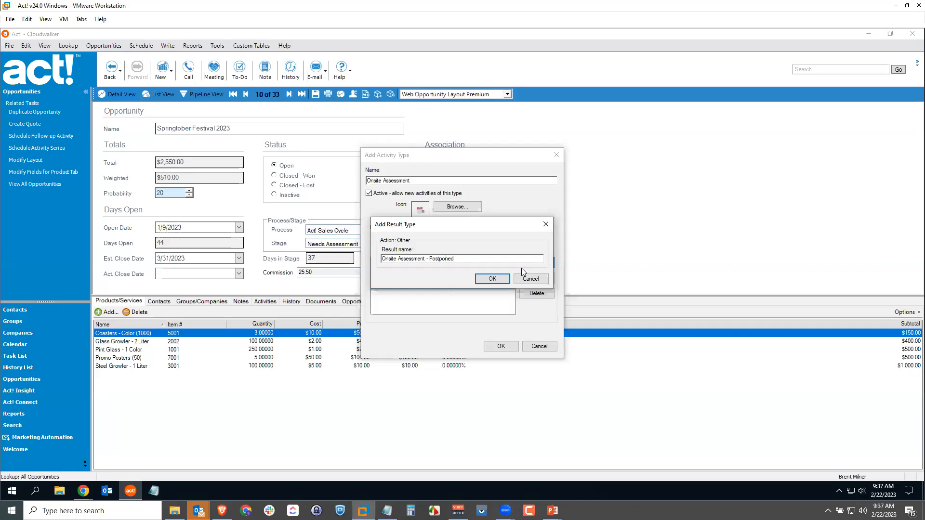
click(492, 278)
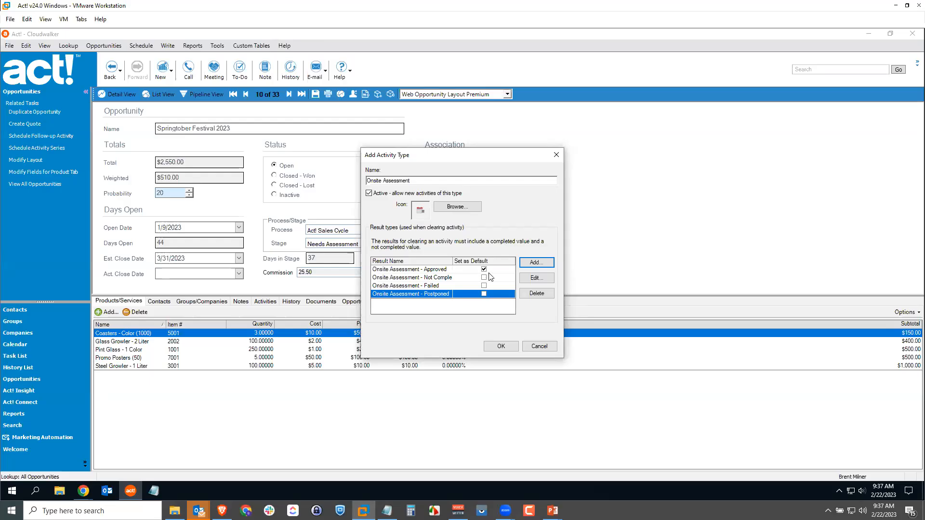
click(500, 348)
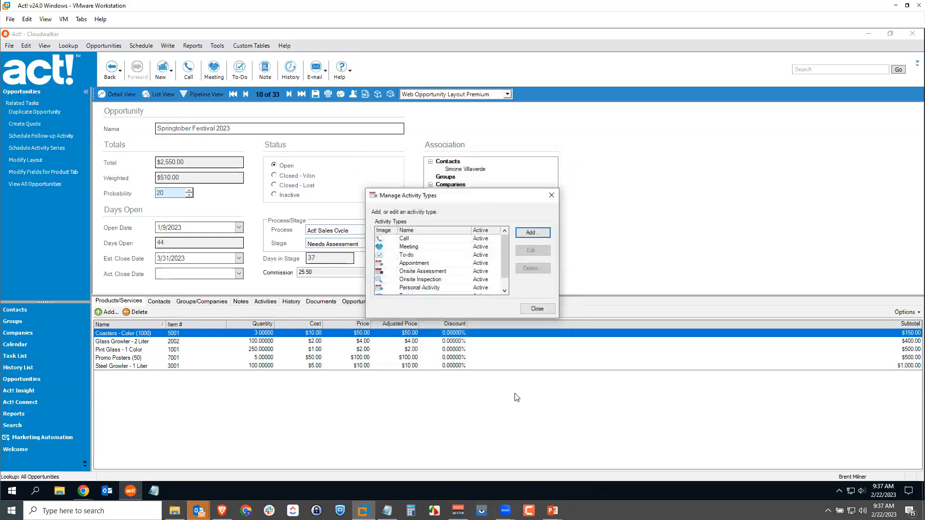
click(538, 310)
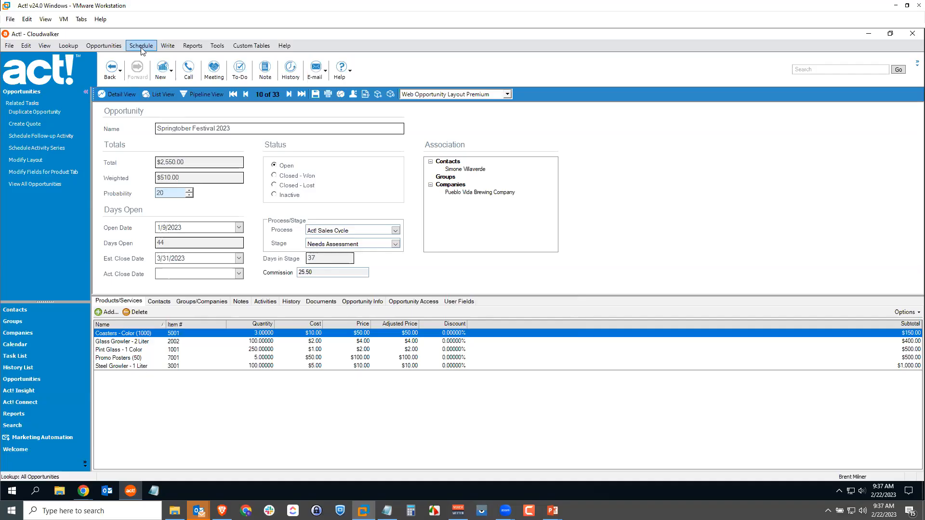
- In the activity preferences, set the Onsite Assessment type's default priority to High and its ring alarm to 1 Day
click(220, 48)
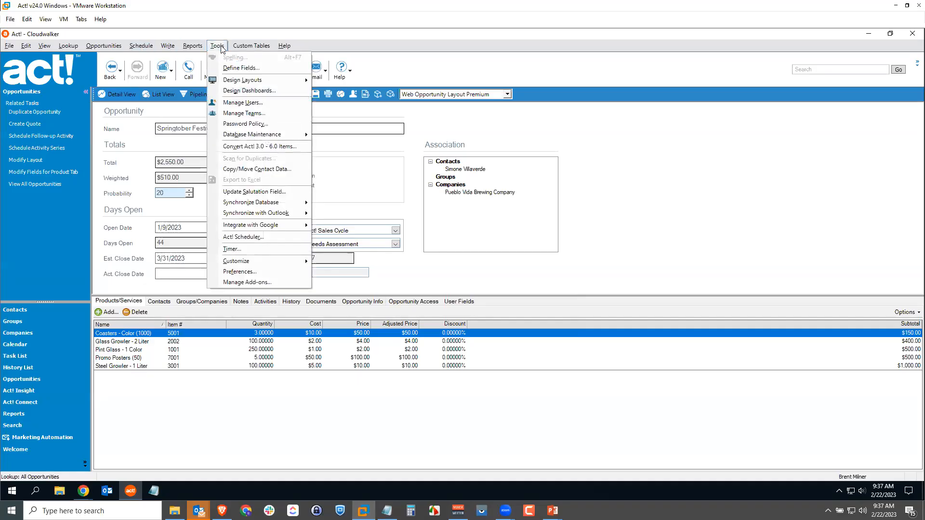
click(247, 273)
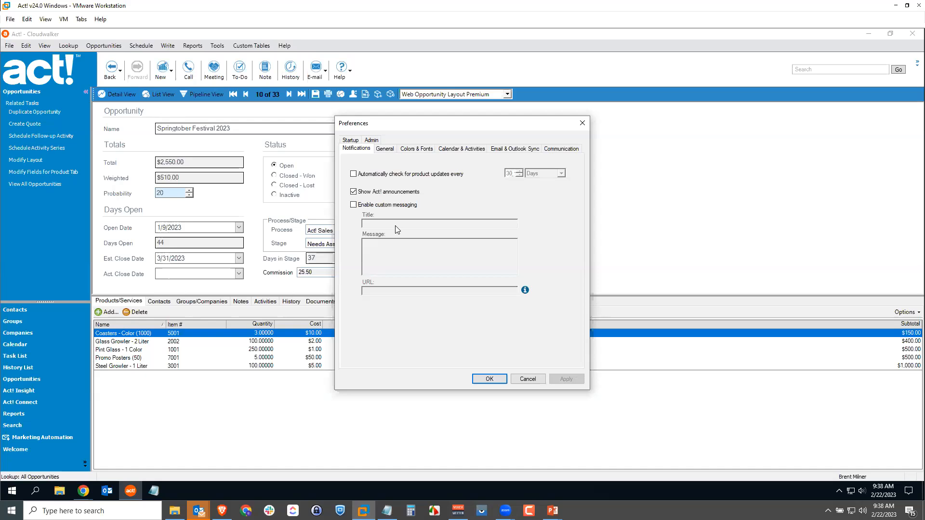
click(462, 150)
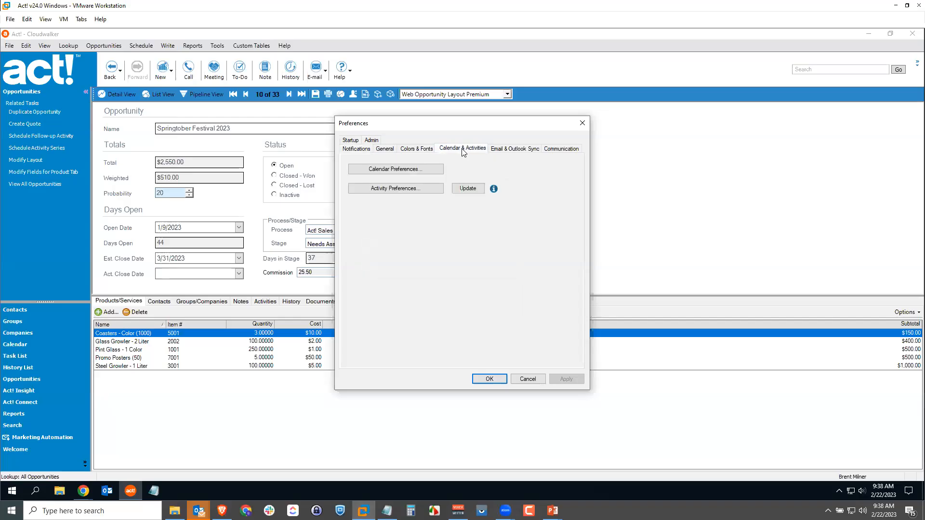
click(392, 189)
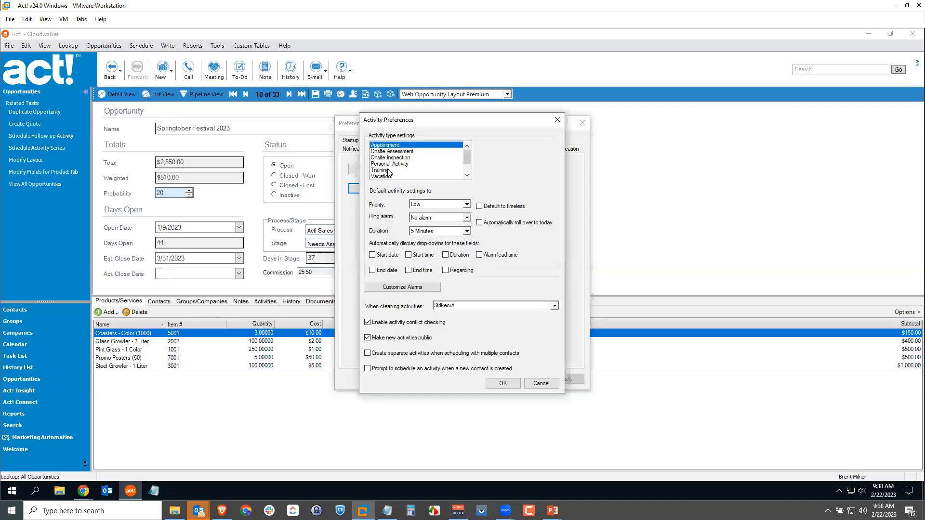
mouse_move(469, 156)
mouse_down()
mouse_move(468, 169)
mouse_move(471, 143)
mouse_up()
click(395, 152)
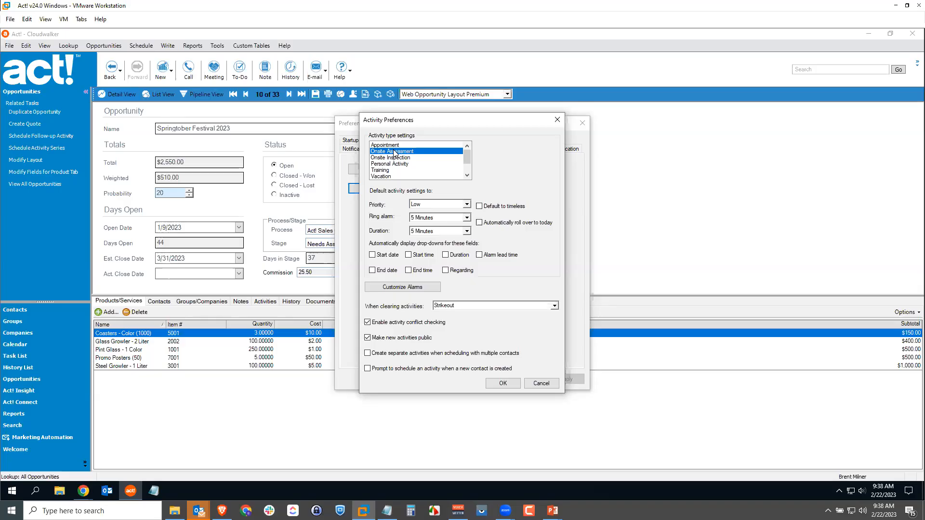
click(425, 206)
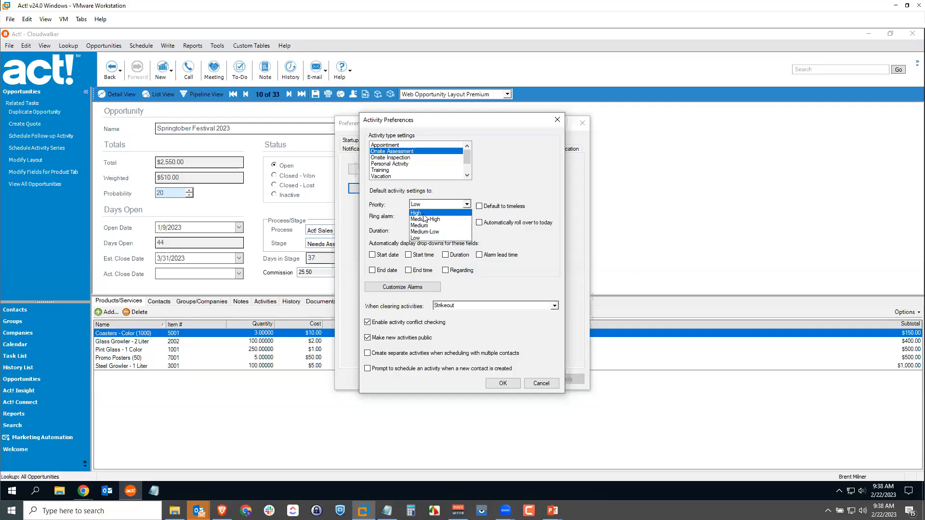
click(424, 212)
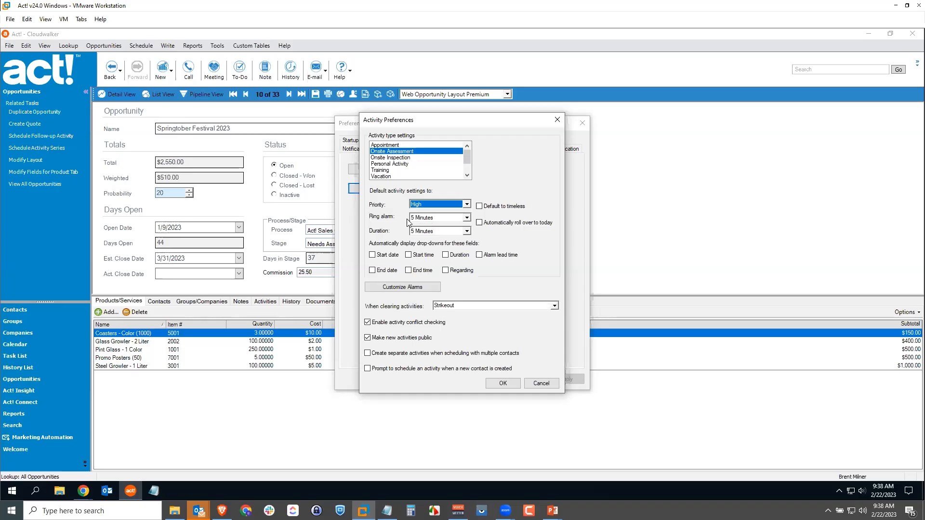
click(432, 218)
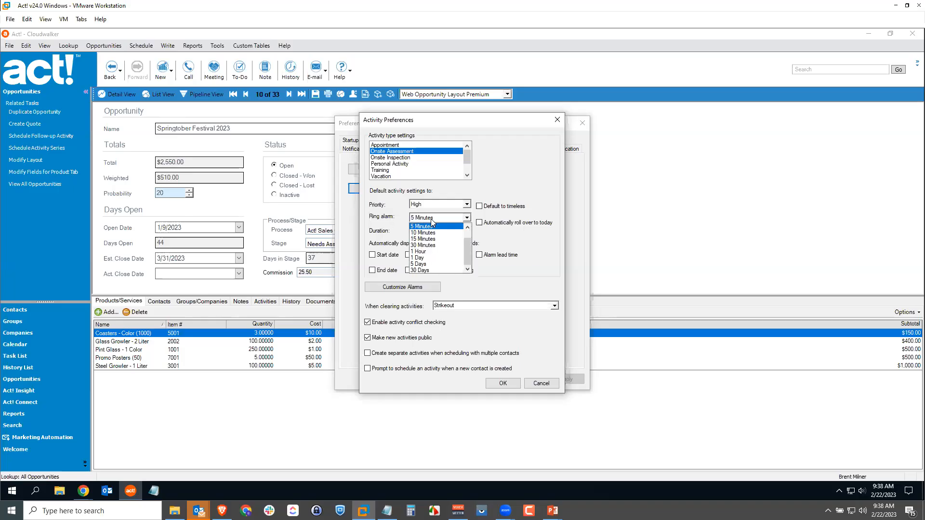
click(418, 257)
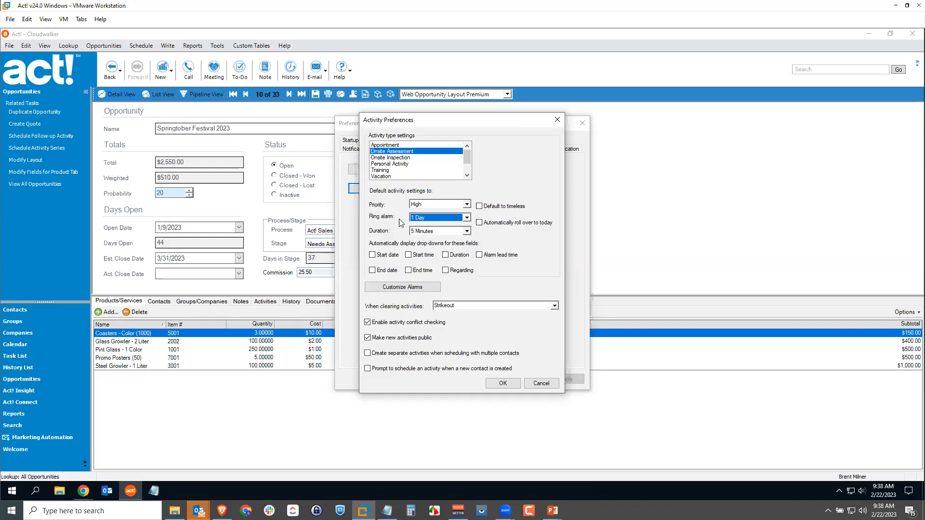
- Set the Onsite Assessment type's default duration to 2 Hours and save the preferences
click(427, 232)
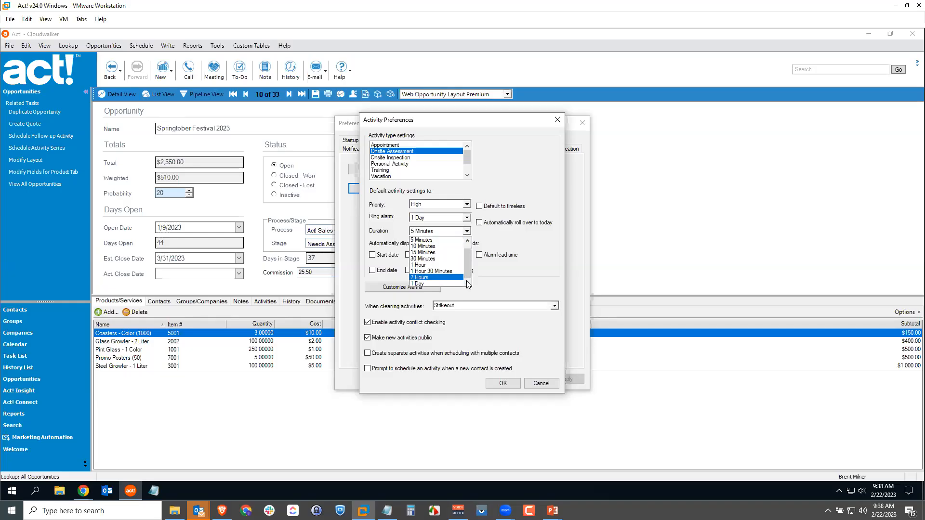
drag(467, 273, 466, 257)
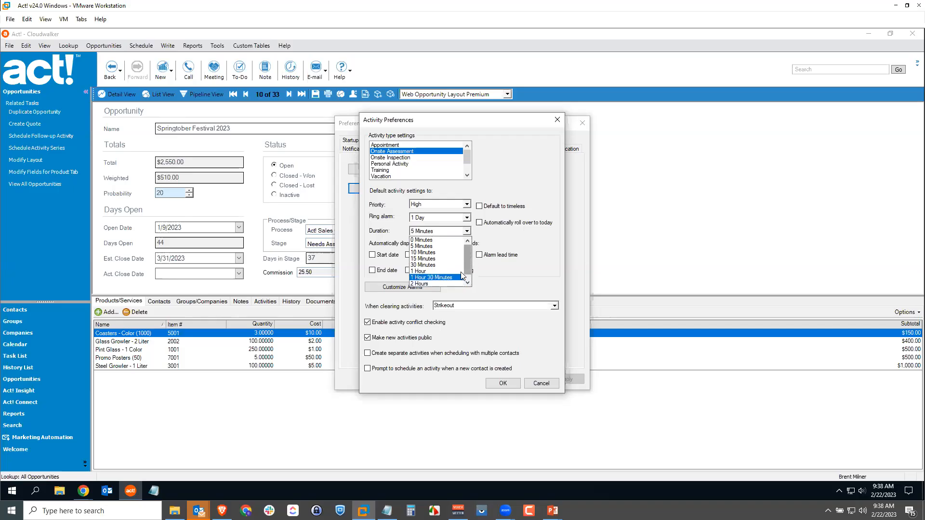
scroll(430, 267, down, 1)
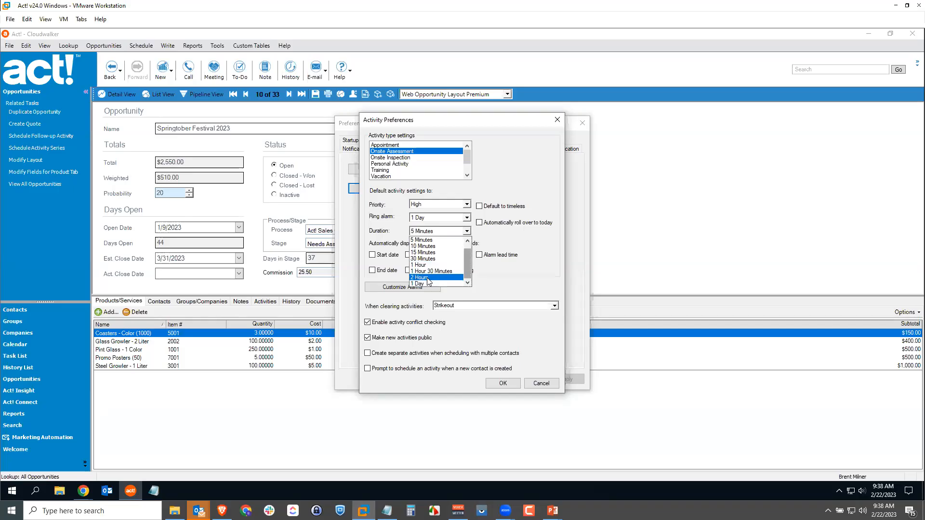
scroll(435, 253, up, 1)
scroll(436, 255, down, 1)
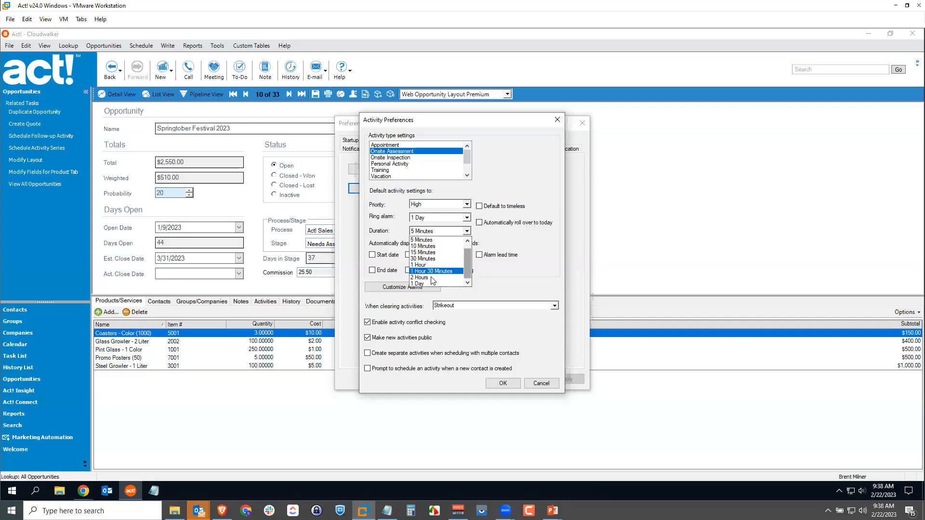
click(433, 279)
click(413, 232)
click(513, 241)
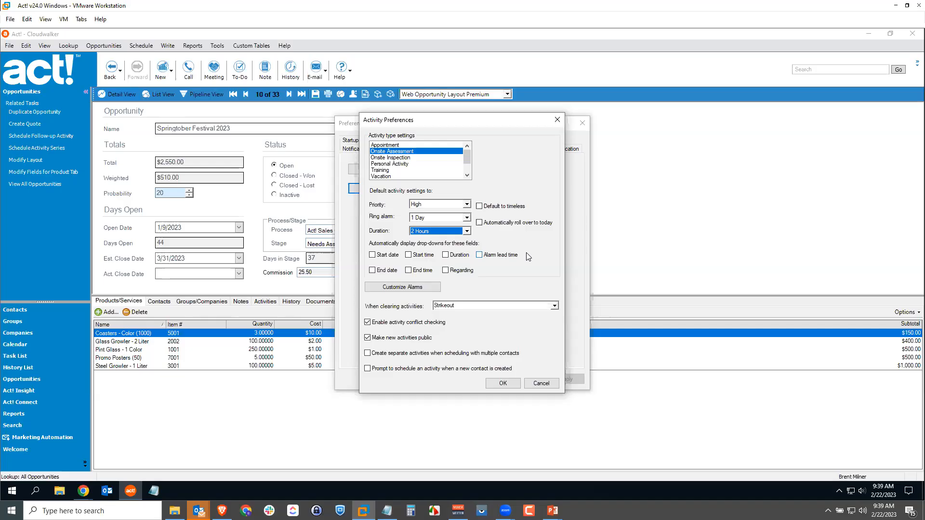
click(504, 383)
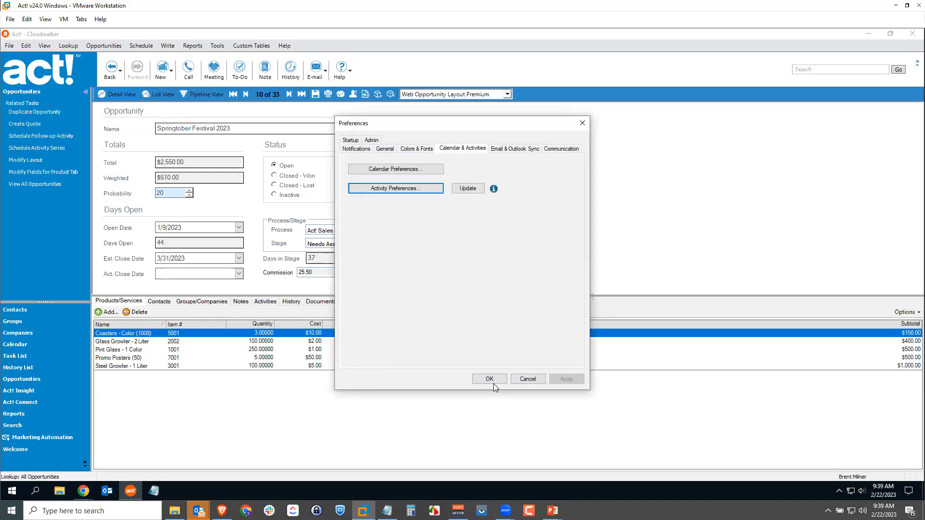
click(489, 380)
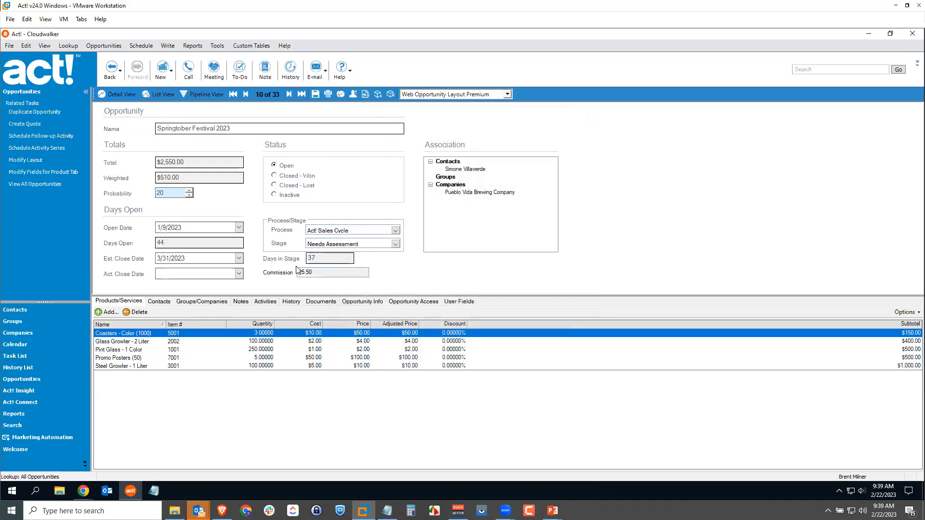
- Look up all contacts and open the record of the Brewery 719 contact
click(14, 310)
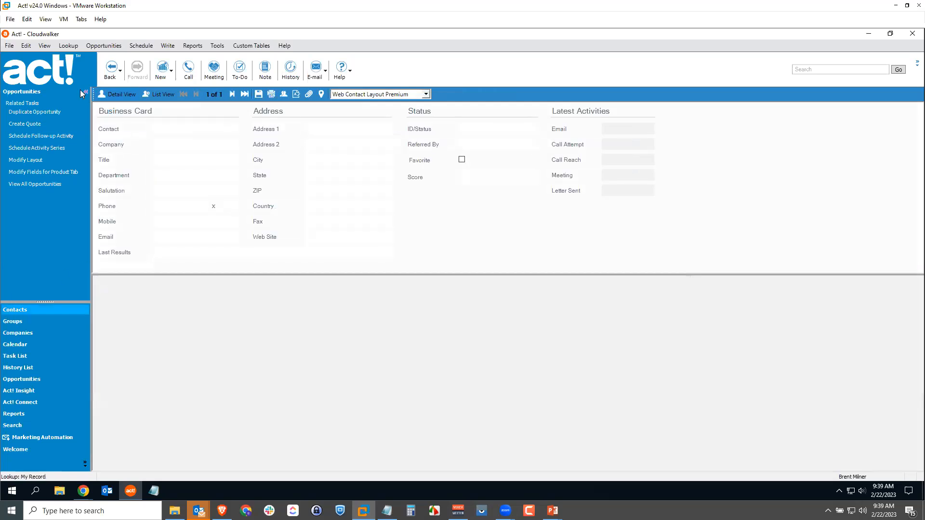
click(66, 45)
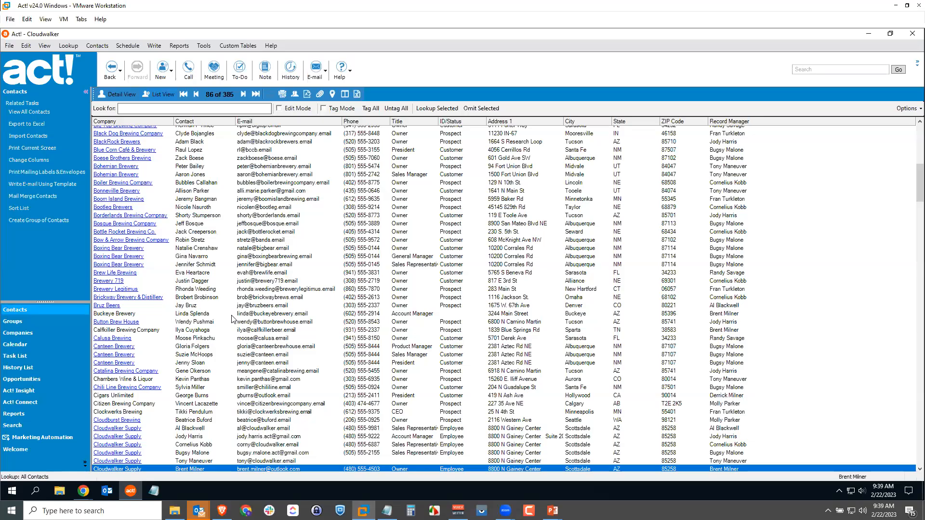
double_click(196, 281)
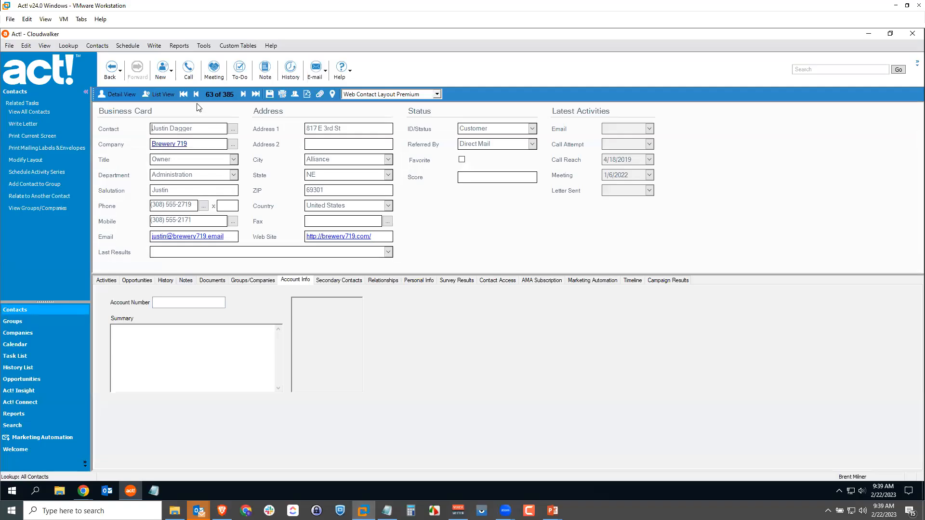
- Schedule a 3-hour Onsite Assessment with the Brewery 719 contact on 2/22/2023, starting at 10:00 AM
click(127, 47)
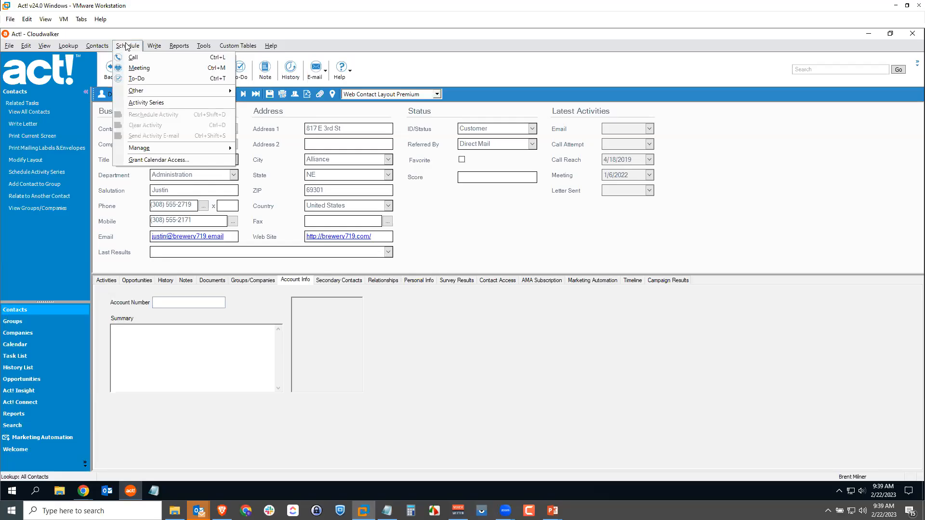
mouse_move(147, 95)
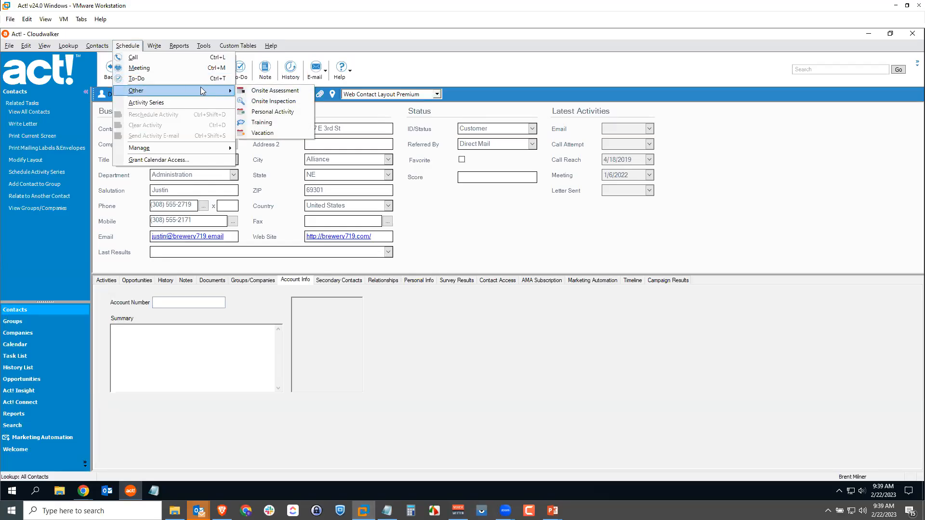
click(275, 92)
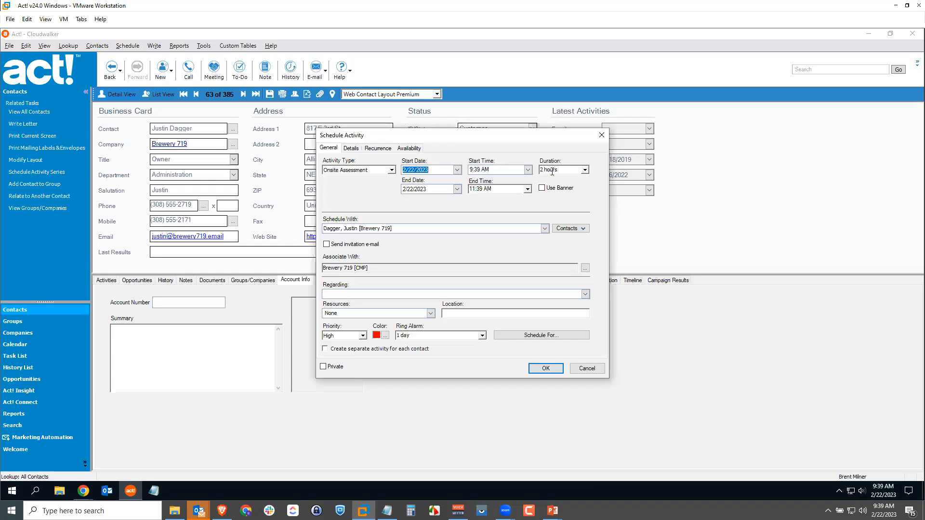
click(584, 169)
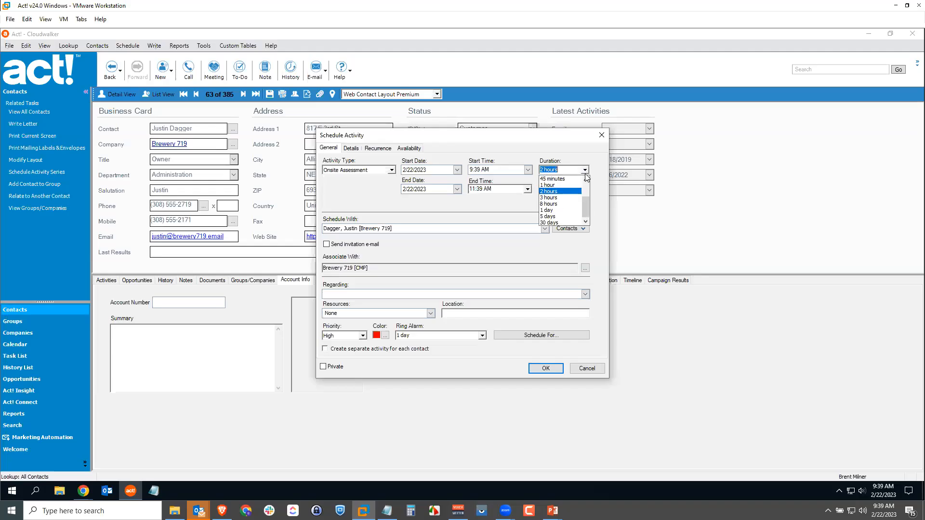
click(562, 198)
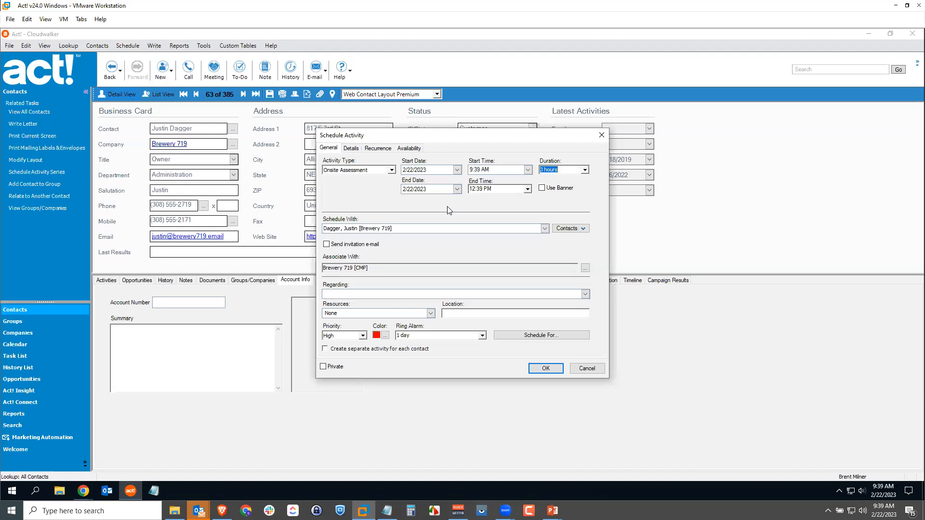
click(528, 170)
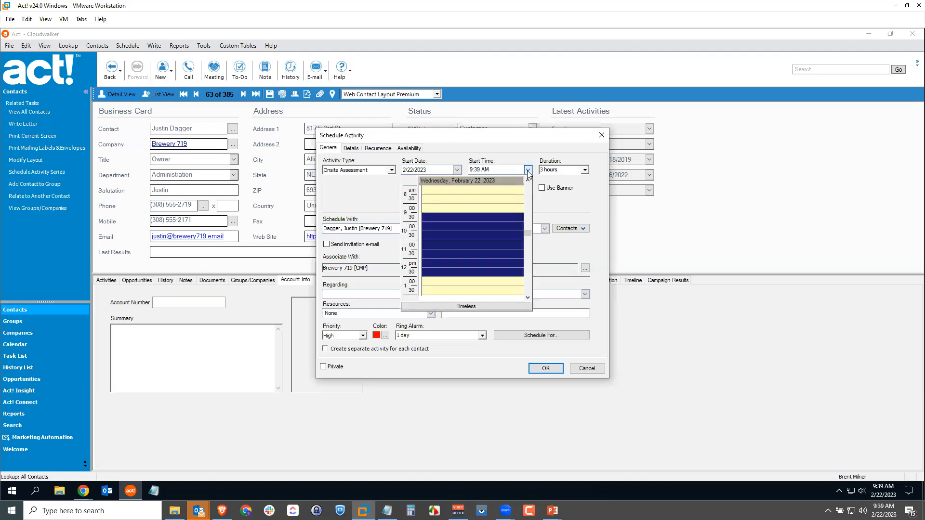
click(437, 228)
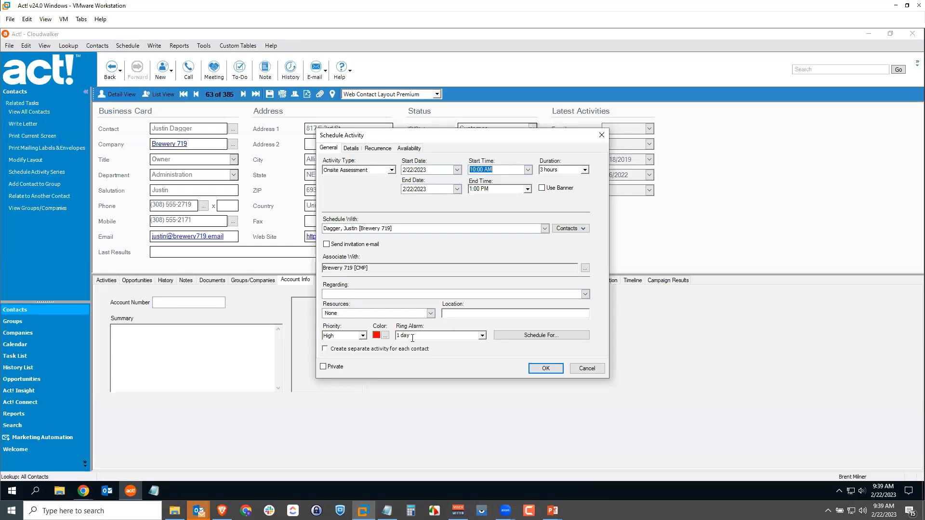
click(545, 369)
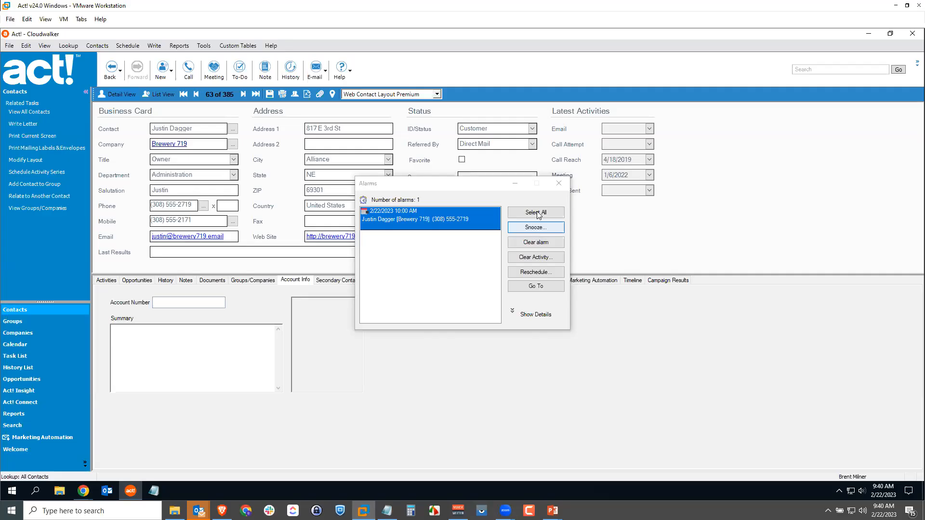
- Clear the alarm, and in the task list clear the Brewery 719 Onsite Assessment with the result Onsite Assessment - Approved
click(536, 243)
click(26, 359)
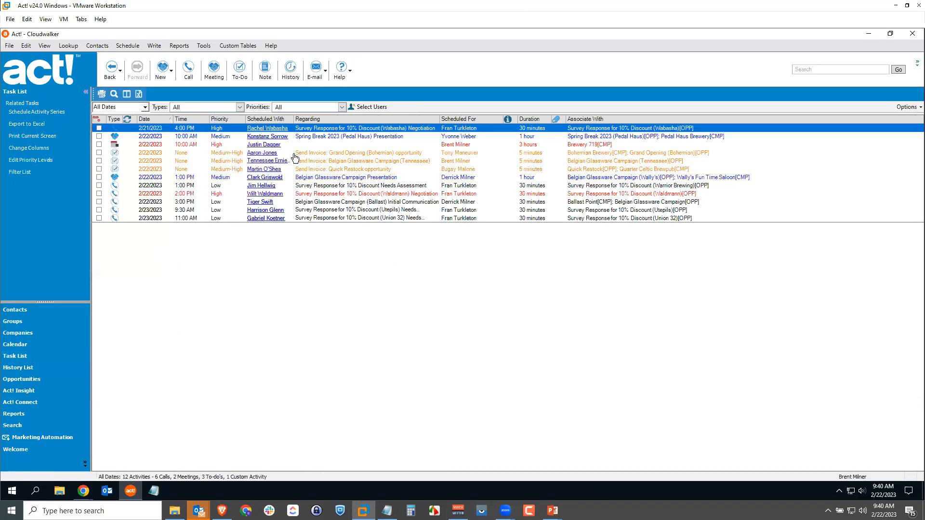
click(305, 146)
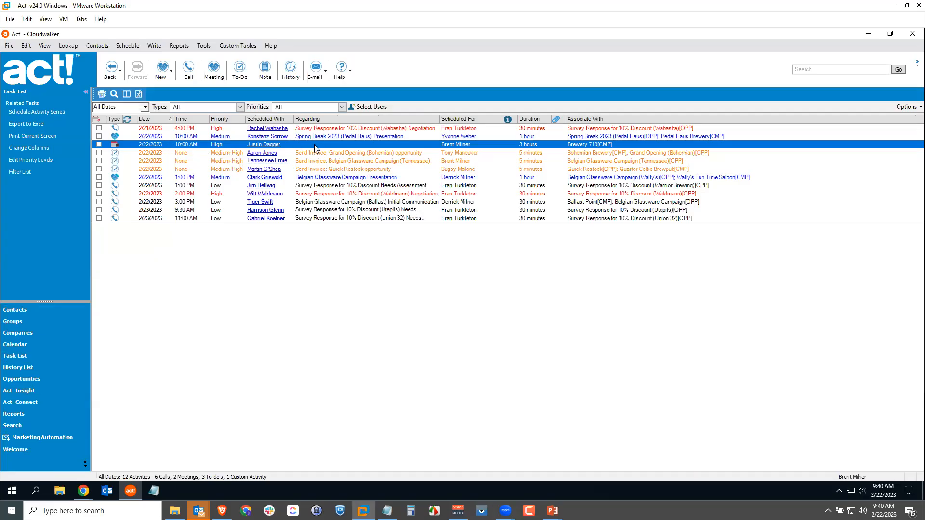
click(100, 146)
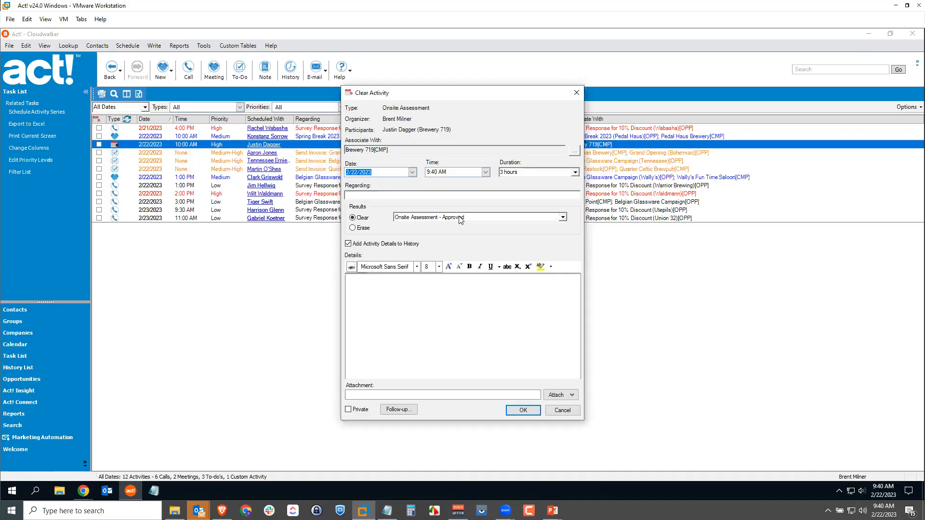
click(563, 218)
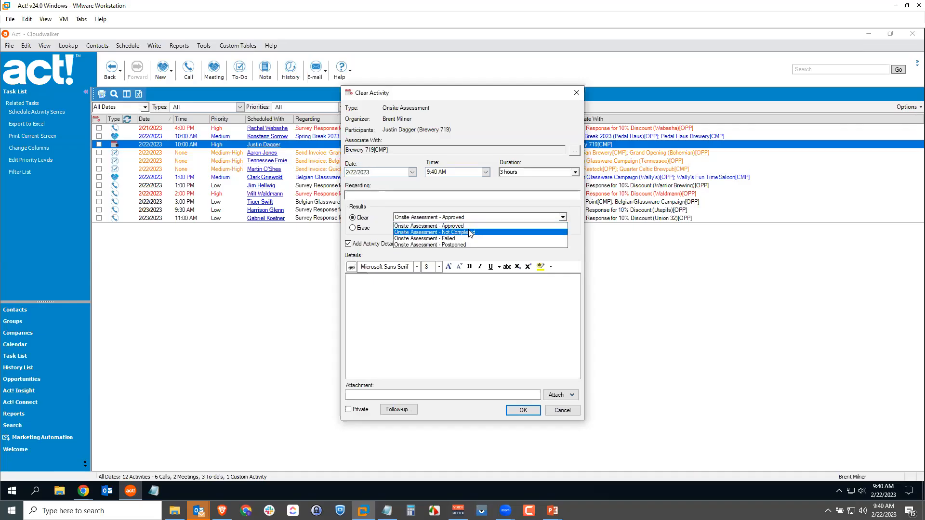
click(465, 226)
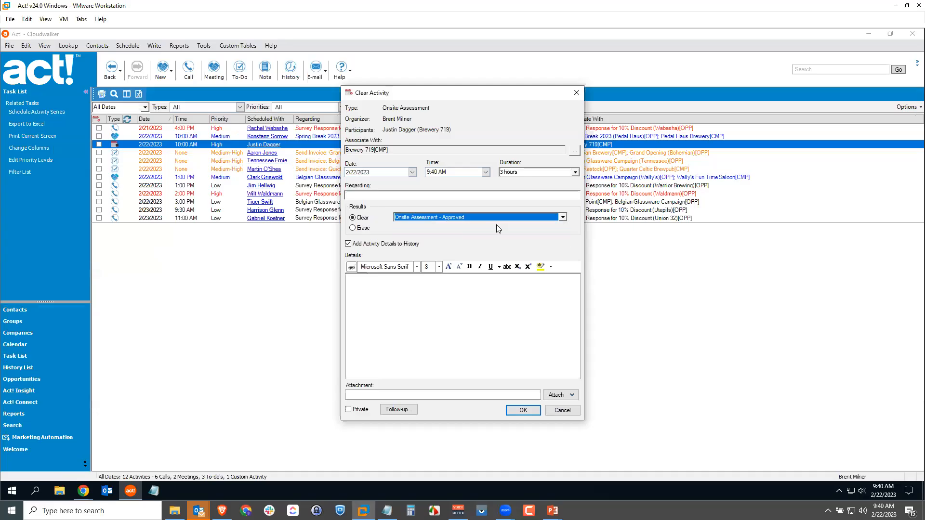
click(525, 409)
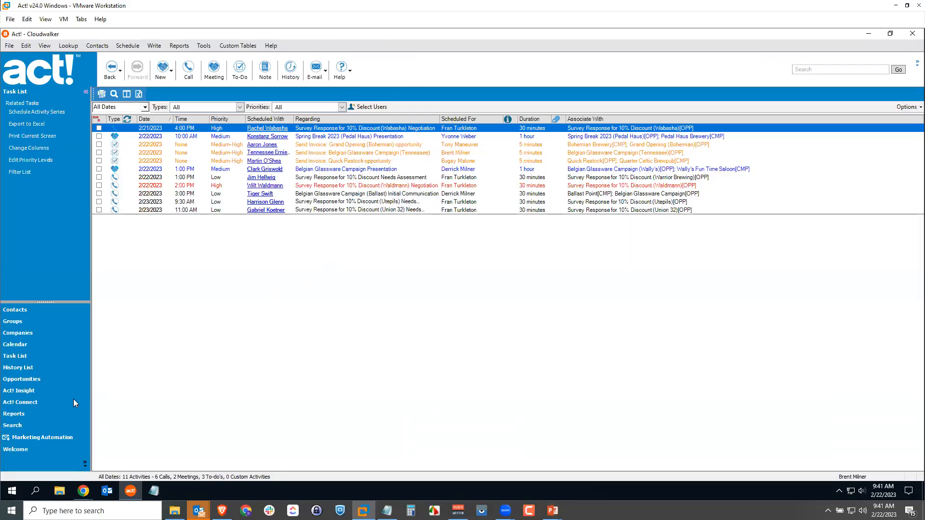
- On the Welcome page, view the Pipeline chart by count and by value
click(23, 450)
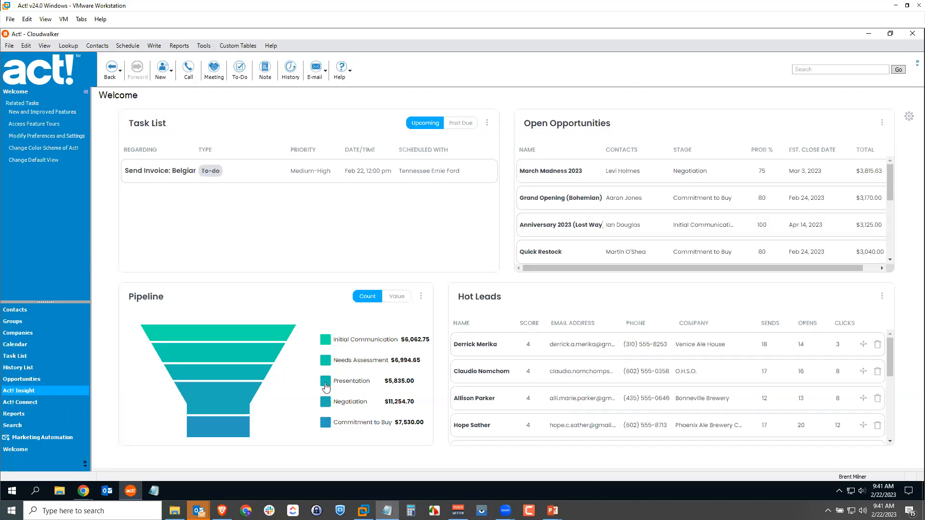
click(368, 296)
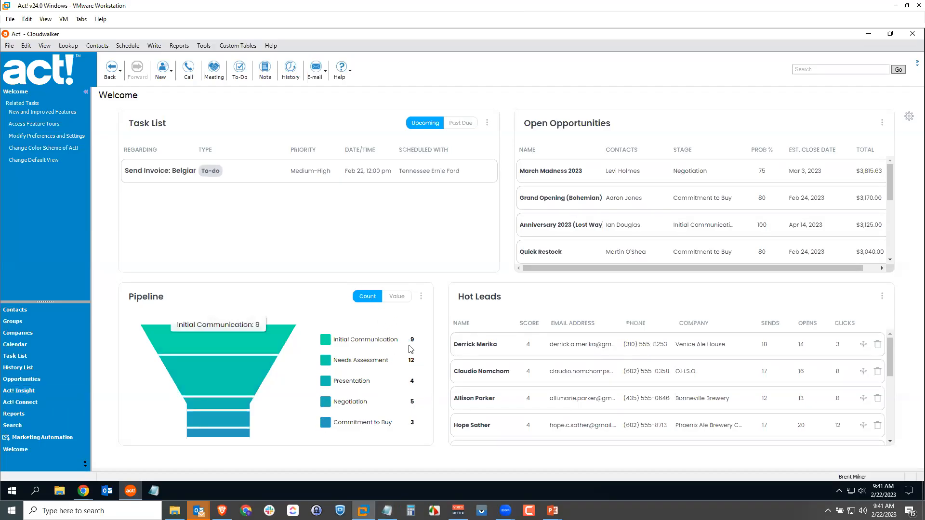
click(395, 301)
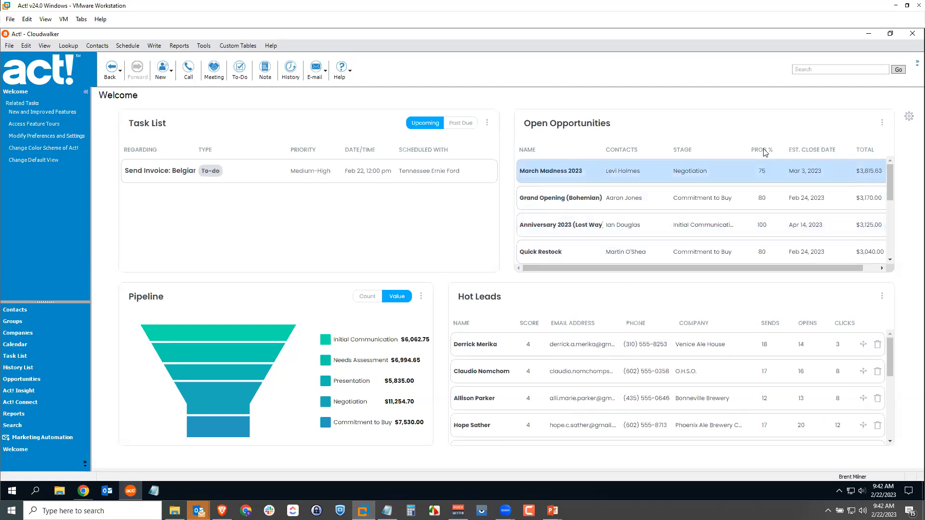
- In the Welcome page's view options, show and re-hide the welcome links, and enable resizing
click(910, 118)
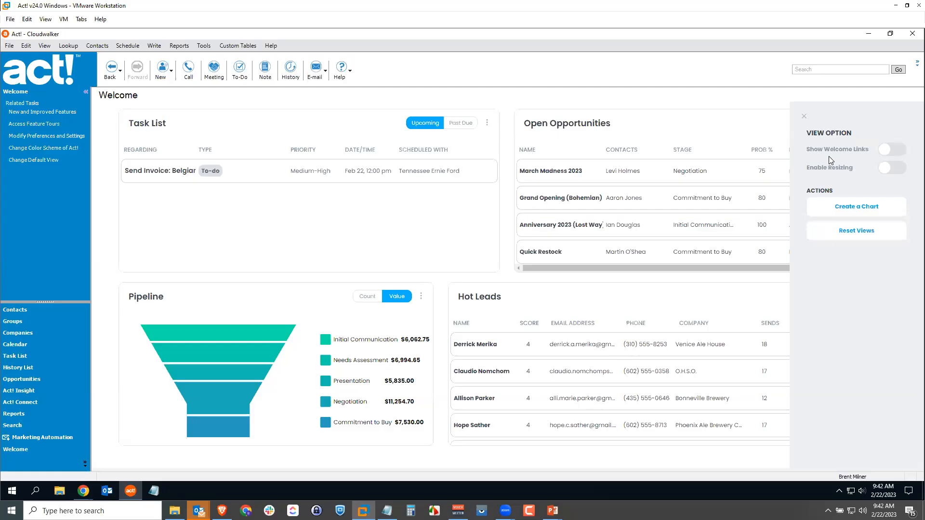
click(884, 152)
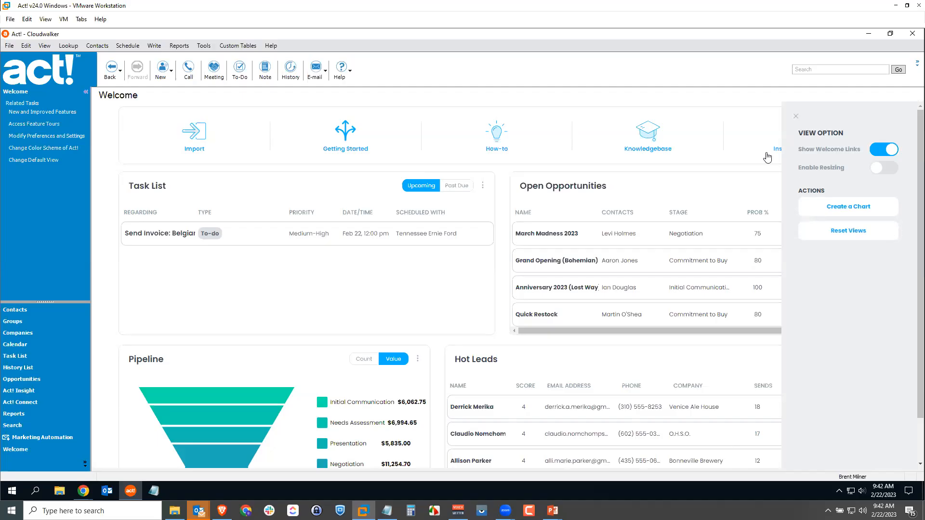
click(891, 156)
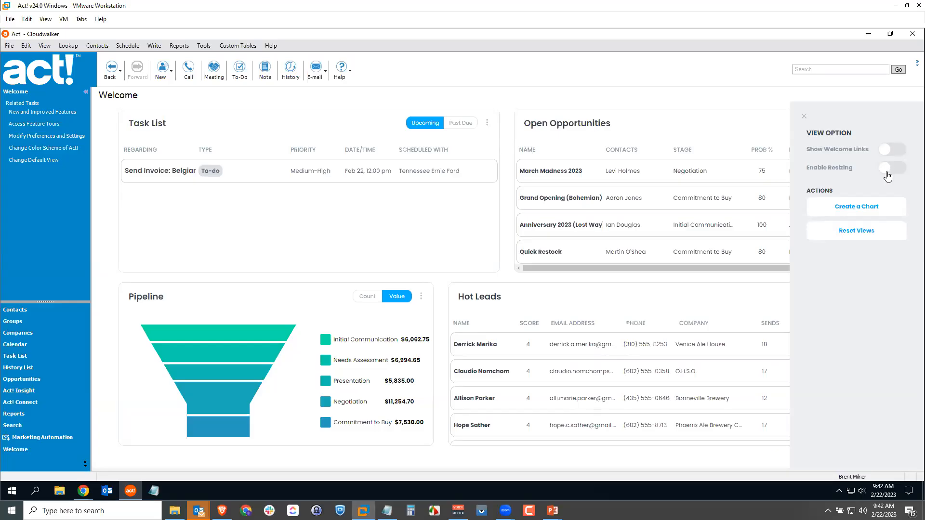
click(887, 172)
click(887, 173)
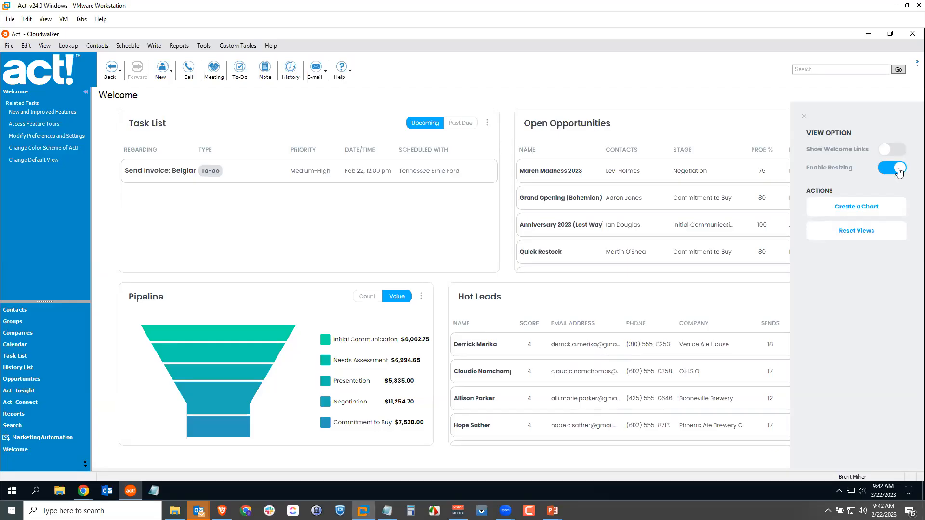
click(804, 118)
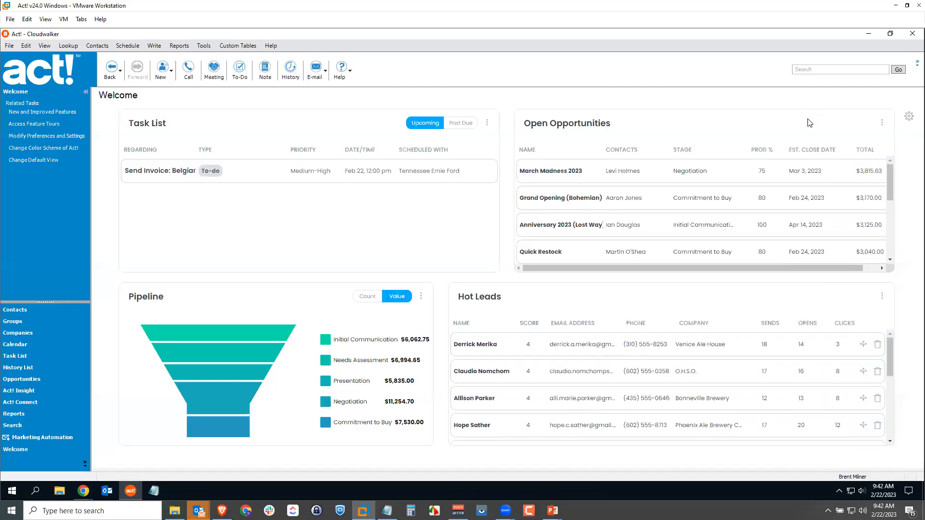
- Delete the Hot Leads chart from the Welcome page and confirm its removal
click(882, 297)
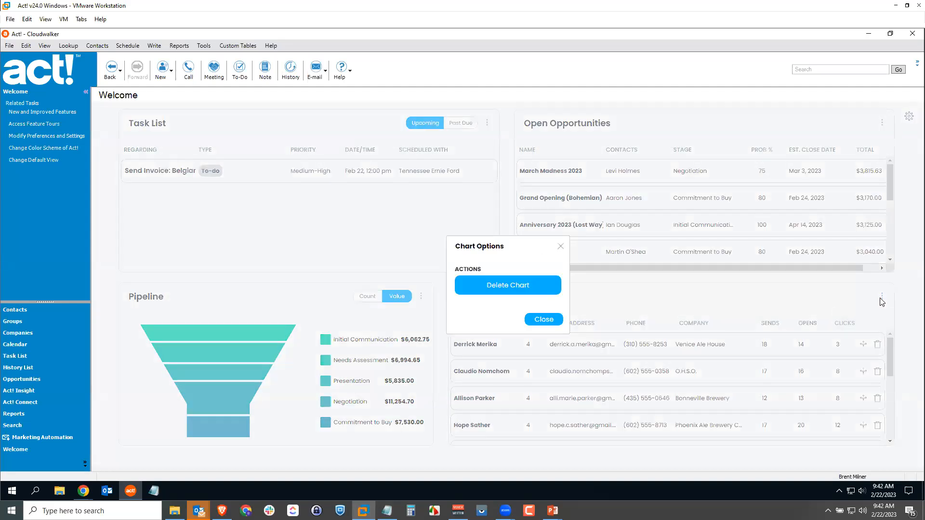
click(504, 288)
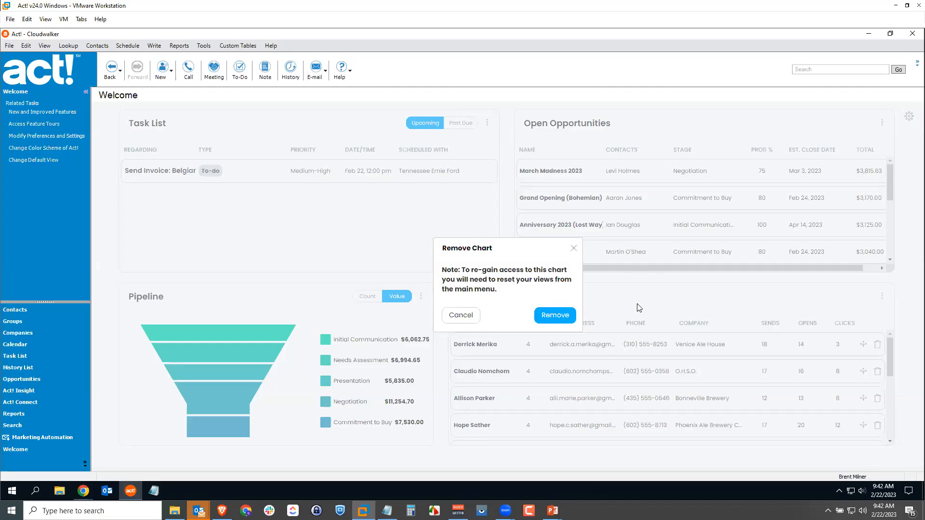
click(556, 317)
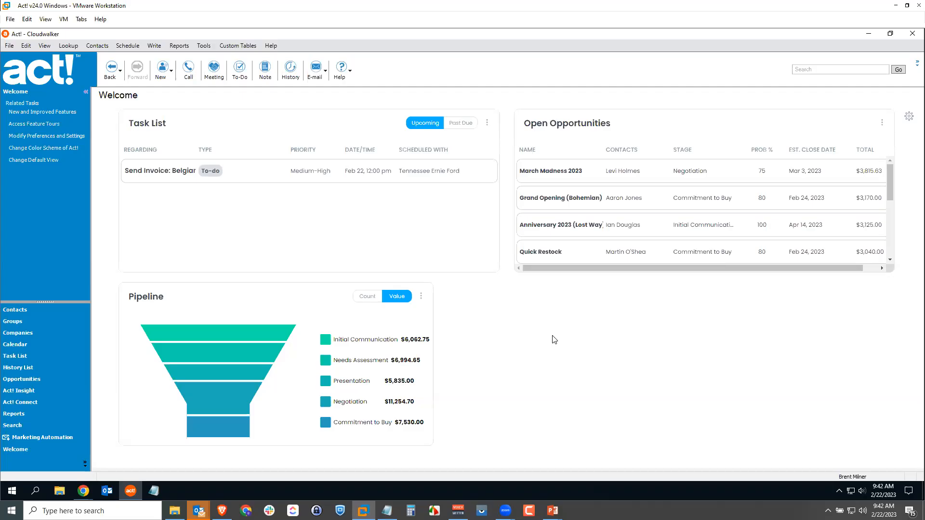
- Enable resizing and rearrange the Welcome page, with Open Opportunities in the lower row beside Pipeline and Task List above Open Opportunities
click(910, 118)
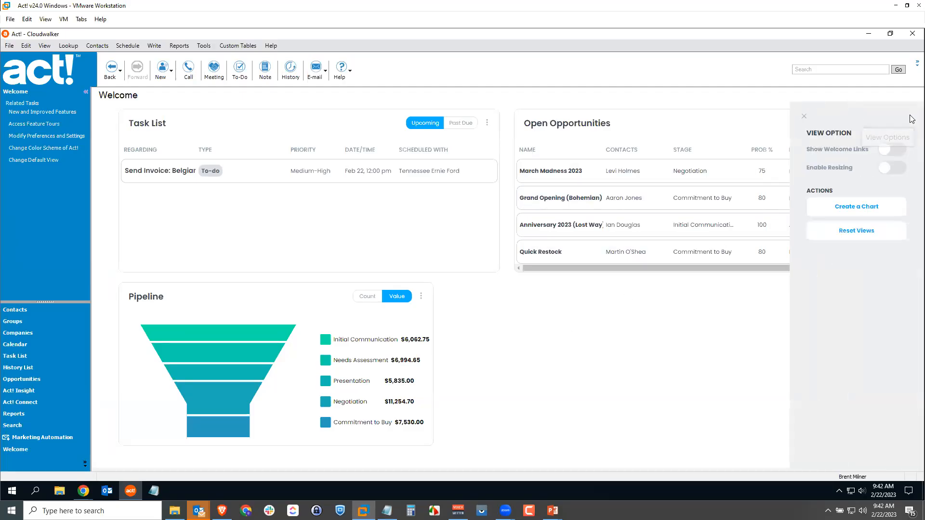
click(886, 169)
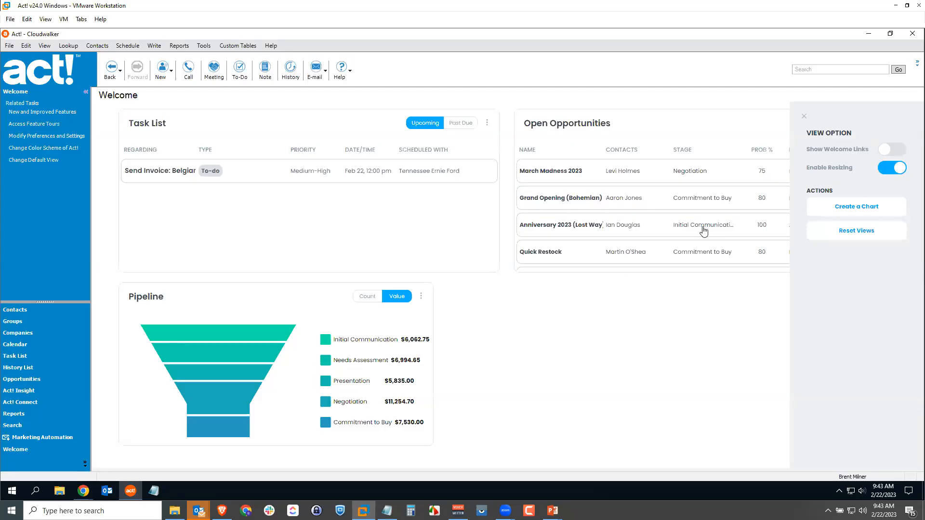
click(804, 117)
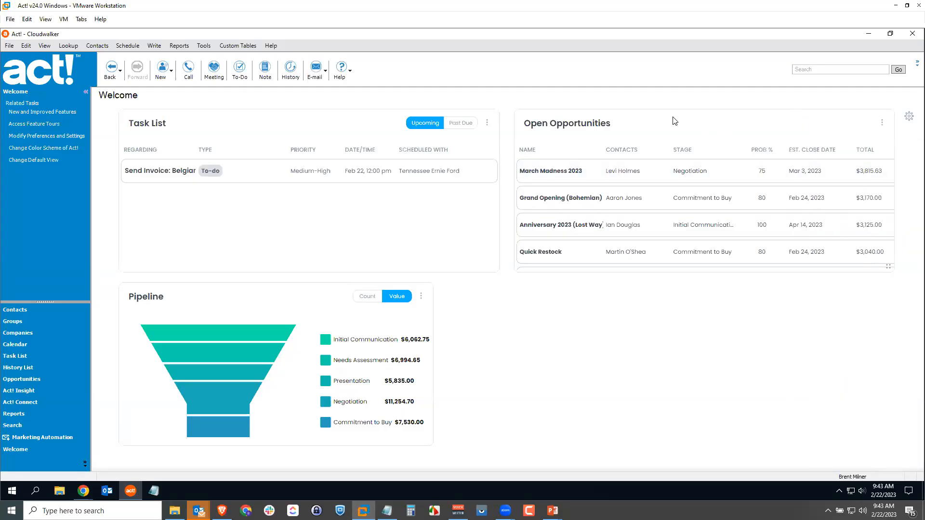
drag(675, 150, 601, 289)
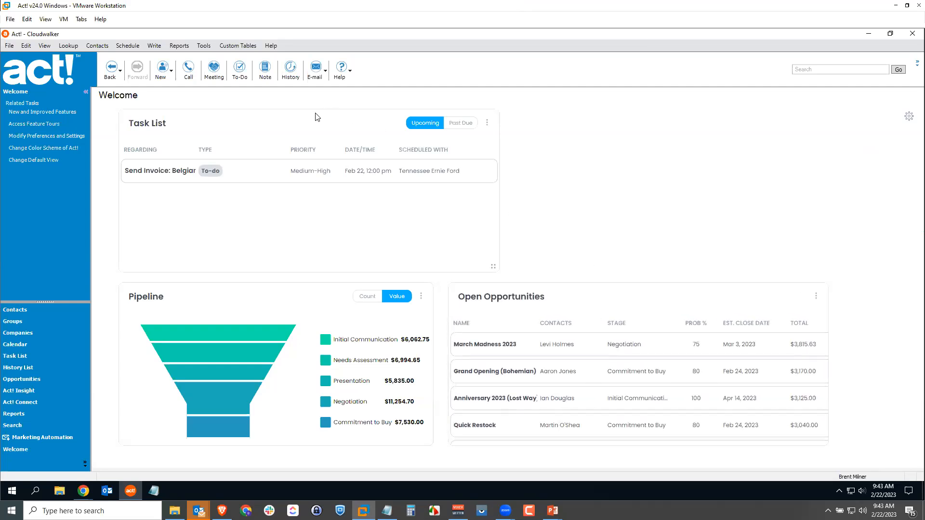
drag(317, 117, 646, 118)
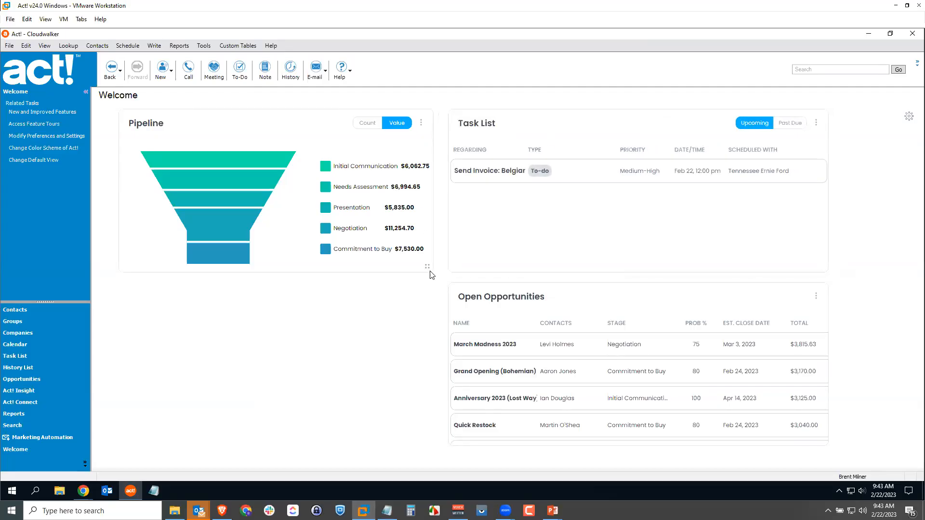
- Stretch the Pipeline chart down to the end of the second row, and shorten the Task List to about one entry
drag(427, 268, 429, 442)
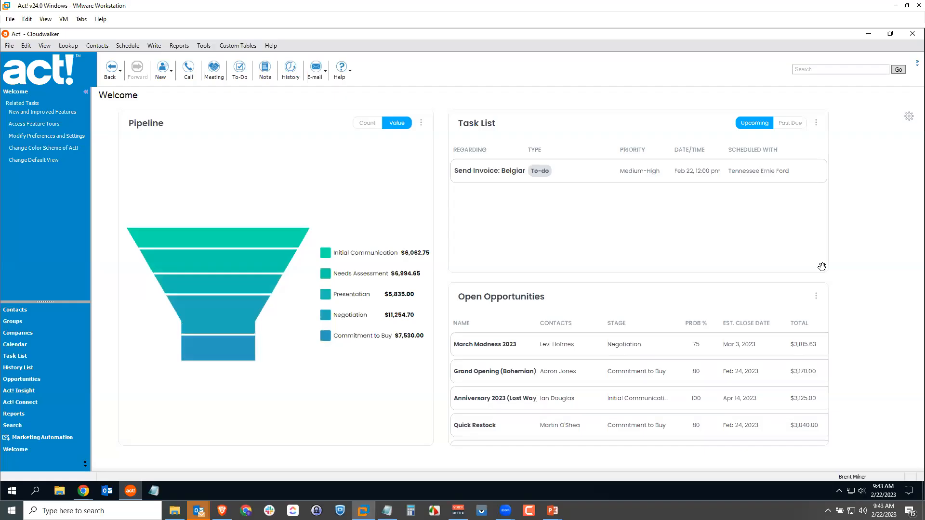
drag(823, 268, 828, 192)
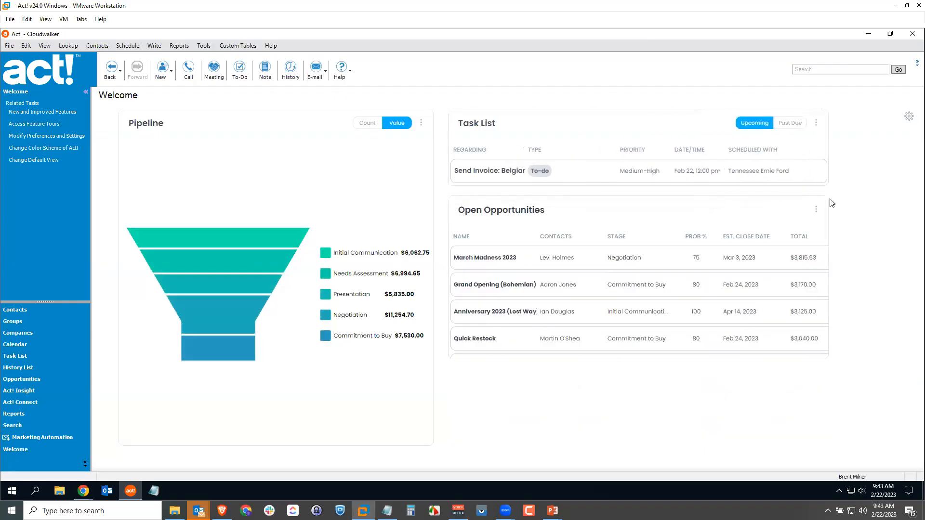
- View the March Madness 2023 opportunity from the Open Opportunities list, and return to the Welcome page
mouse_move(680, 261)
mouse_down()
mouse_move(679, 304)
mouse_move(700, 351)
mouse_move(680, 342)
mouse_move(683, 254)
mouse_up()
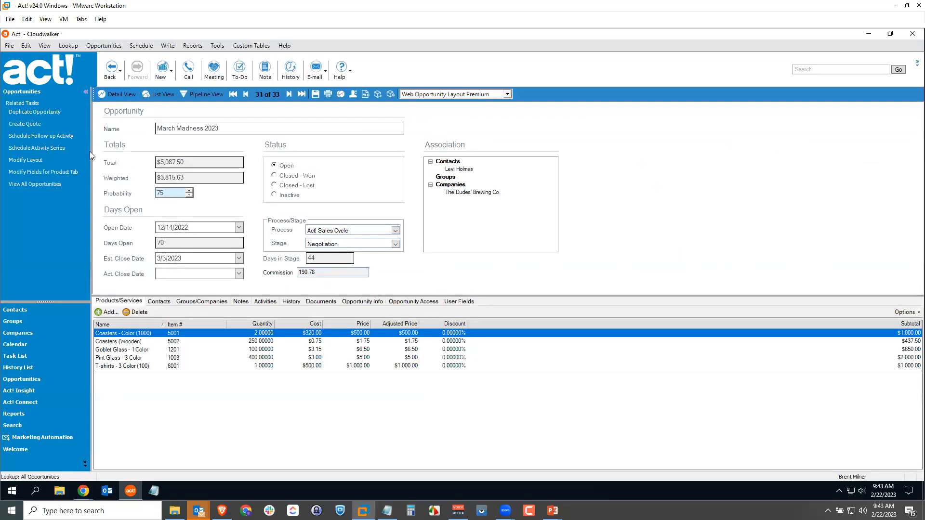
click(15, 449)
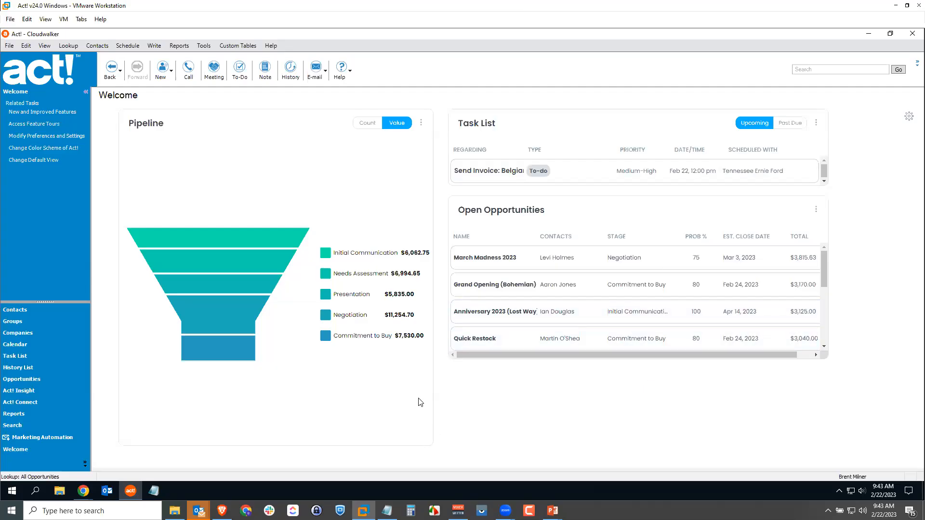
- Enable resizing of the Welcome page charts again and shrink the Pipeline chart back to its original height
click(910, 116)
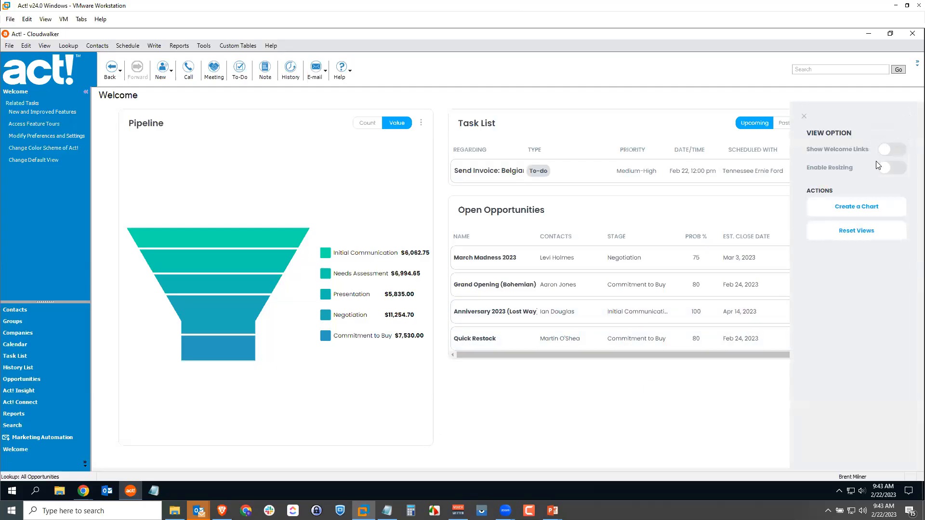
click(886, 169)
click(804, 117)
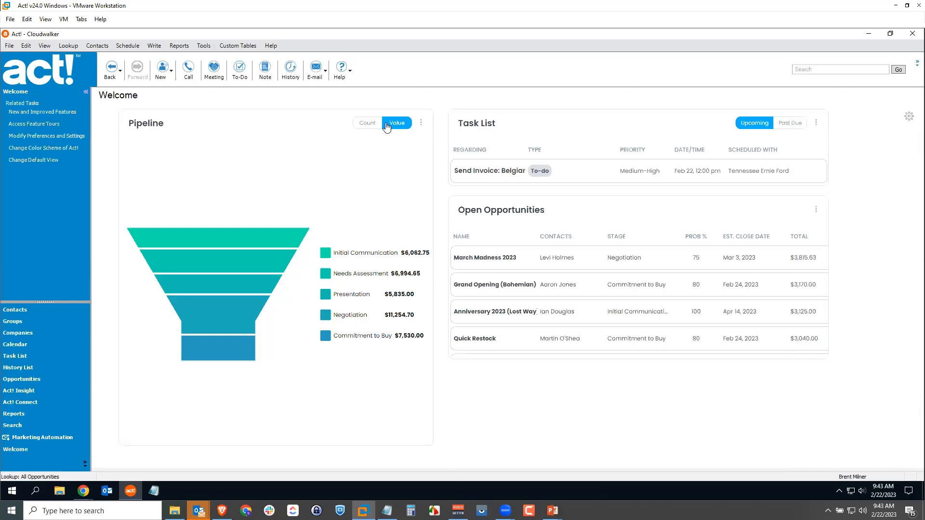
drag(426, 439, 430, 272)
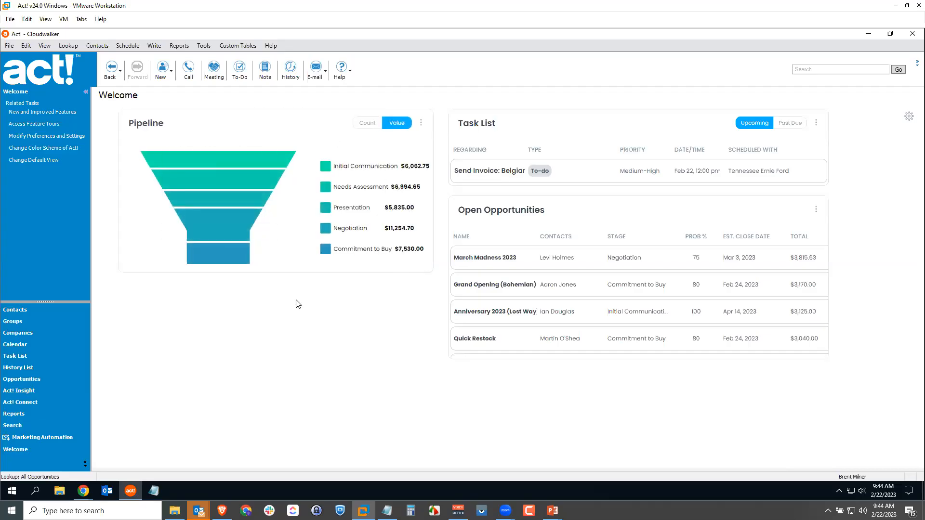
- Start a custom Welcome page chart named Activity Types, using the Activity entity and its Activity Type field
click(909, 116)
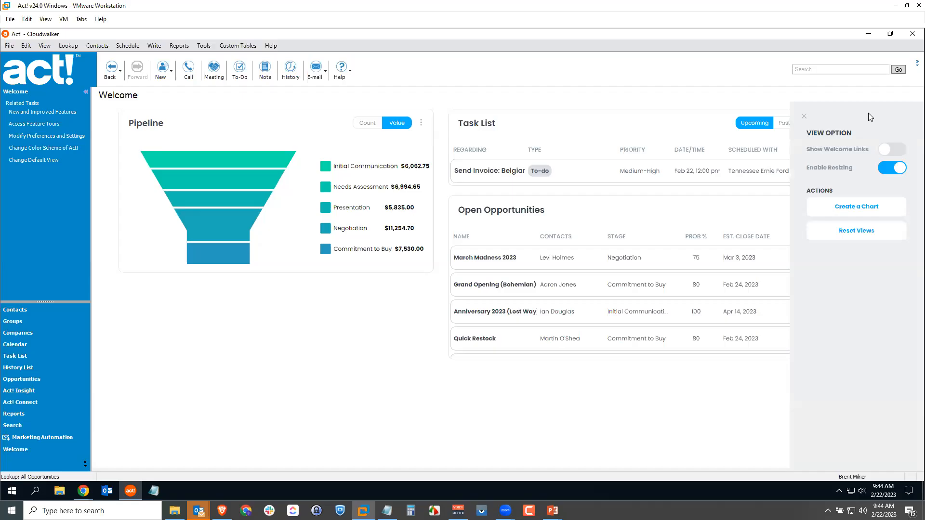
click(855, 213)
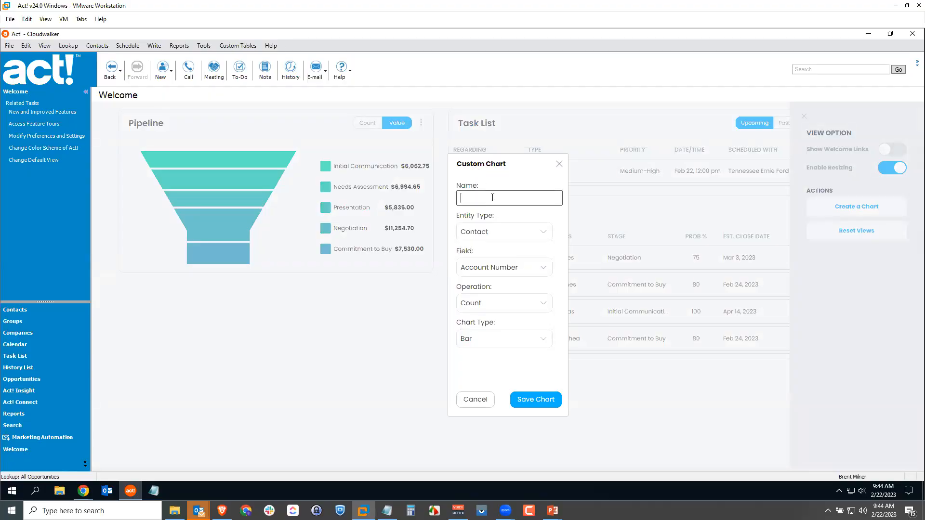
text(Activity Types)
click(489, 234)
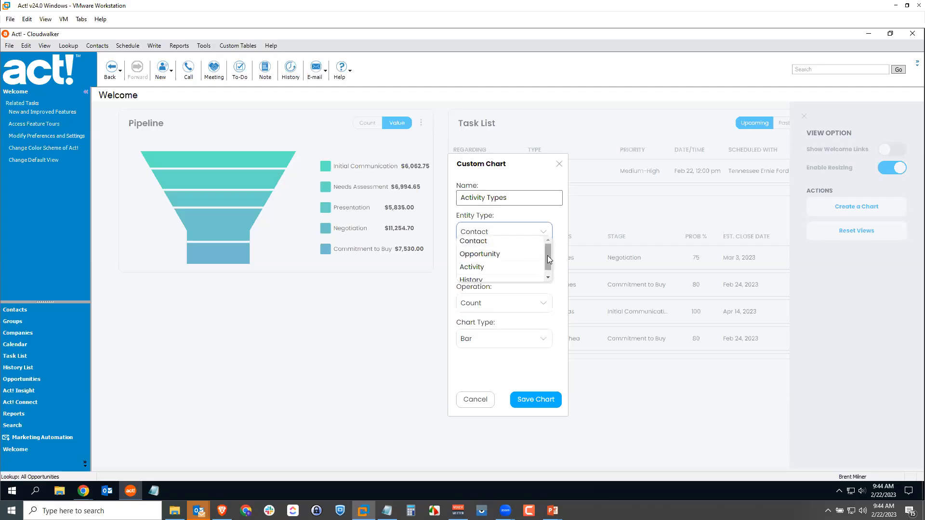
drag(547, 255, 548, 266)
click(492, 261)
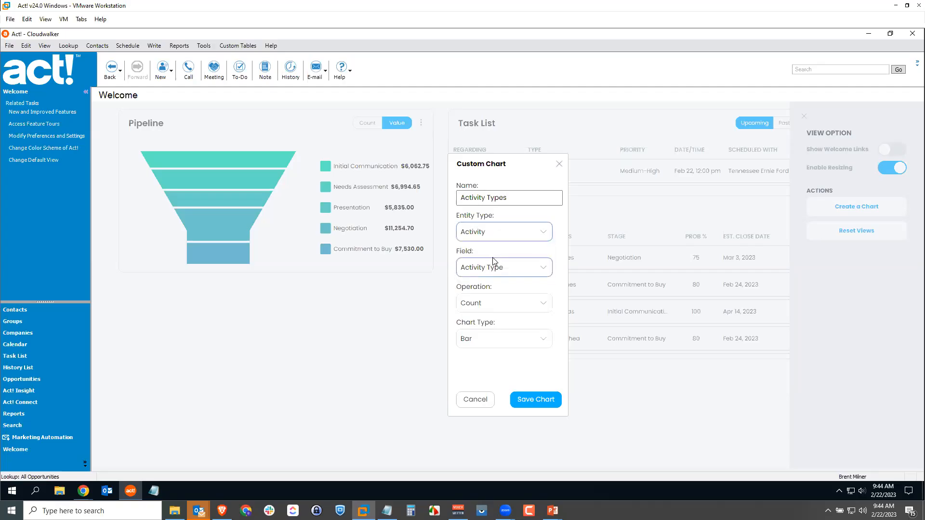
click(523, 269)
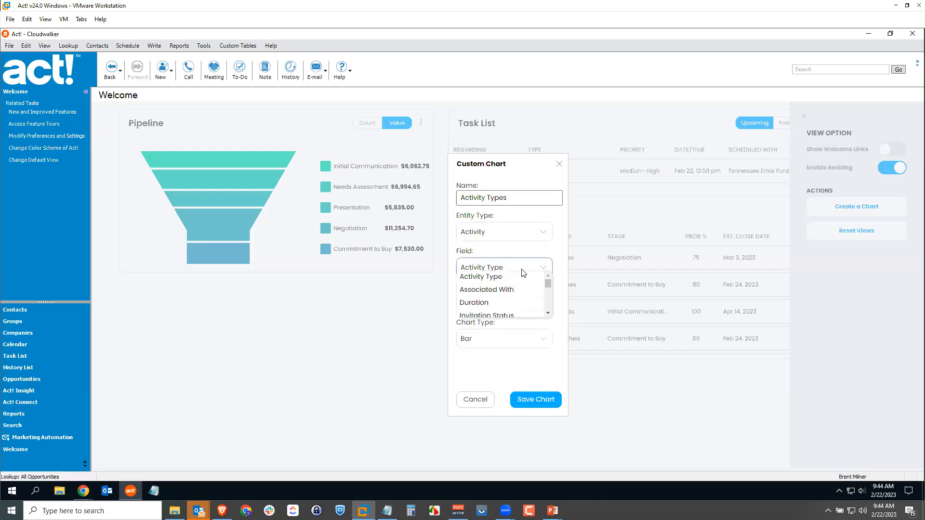
click(523, 276)
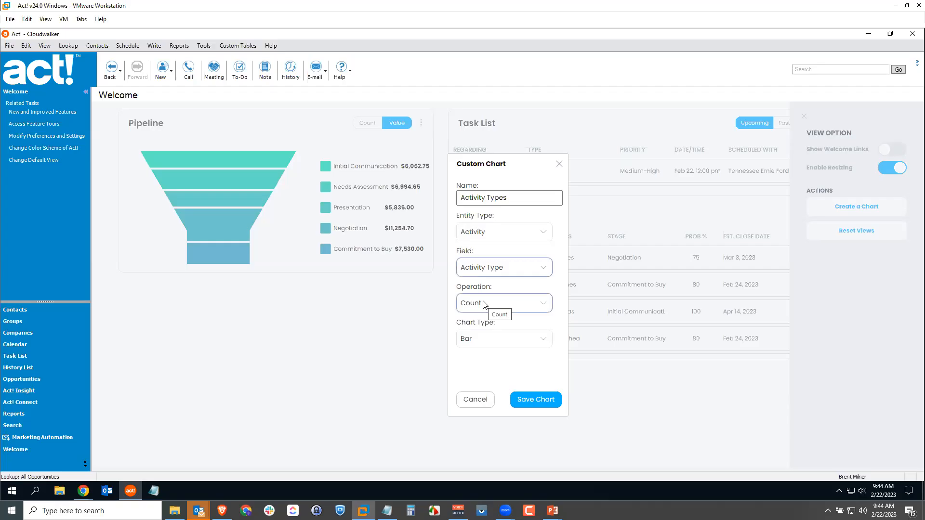
- Set the chart type of the Activity Types chart to Column and save the chart
click(544, 343)
scroll(545, 366, down, 1)
scroll(553, 369, up, 1)
click(476, 361)
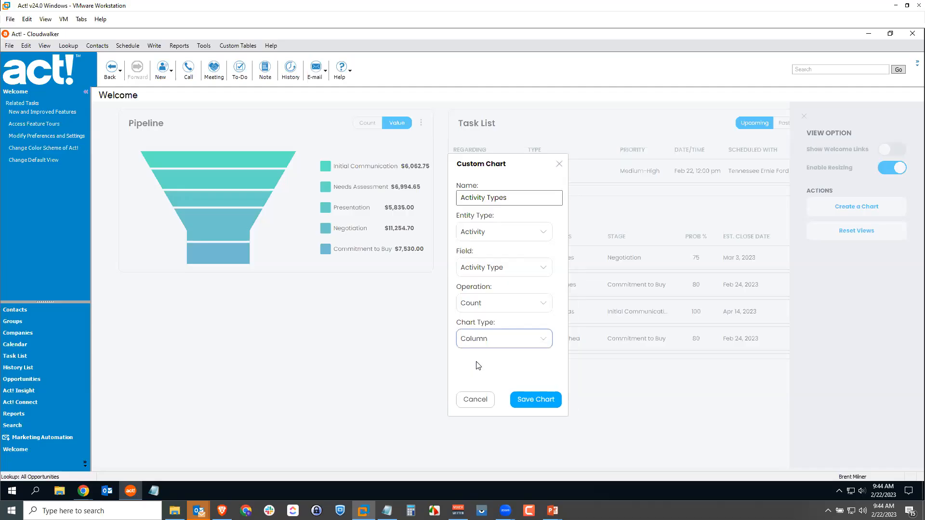
click(533, 400)
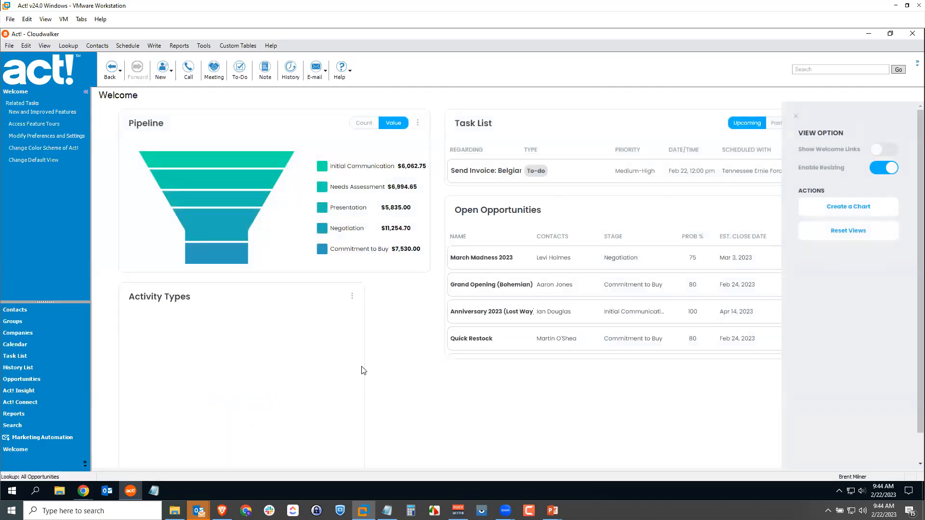
- Widen the Activity Types chart to match the Pipeline chart above it, and disable resizing
scroll(313, 357, down, 1)
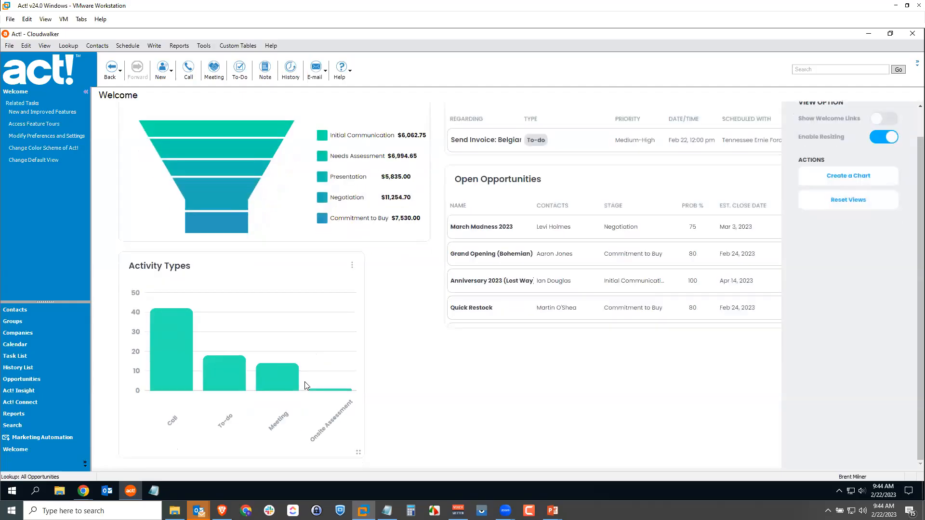
mouse_move(161, 357)
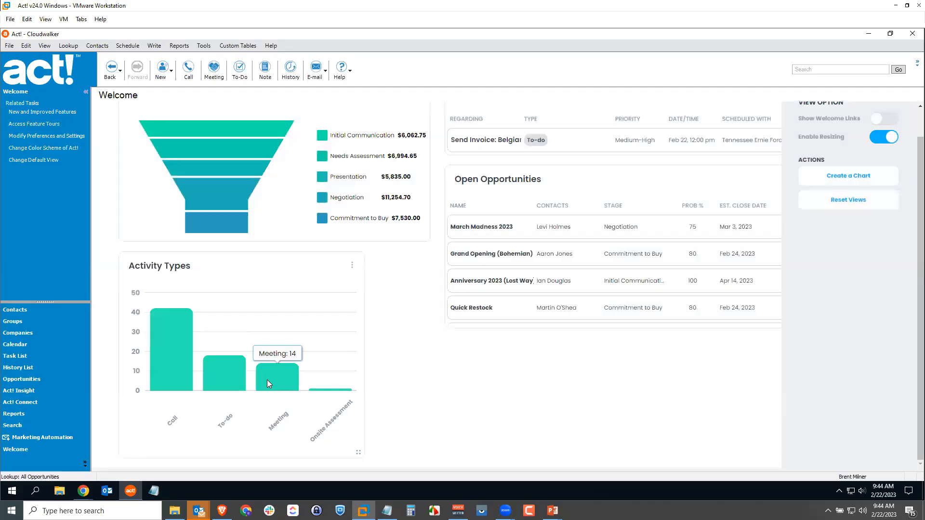
mouse_move(334, 393)
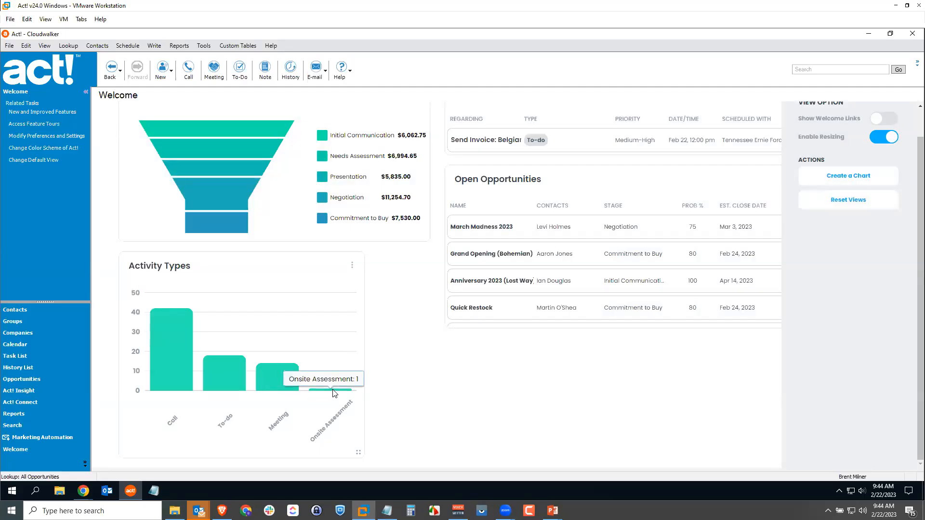
drag(359, 452, 436, 454)
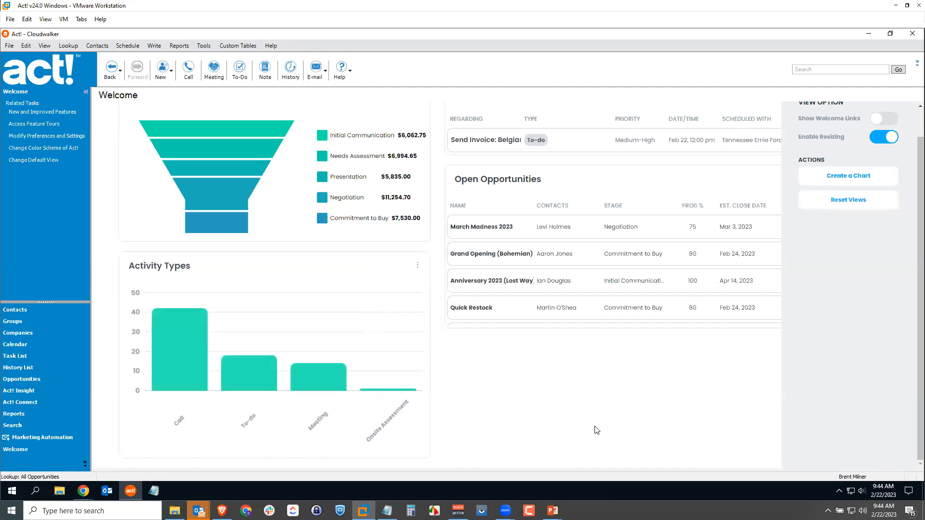
click(884, 137)
click(796, 116)
- Filter the Activity Types chart to show activities for Last Year
click(418, 295)
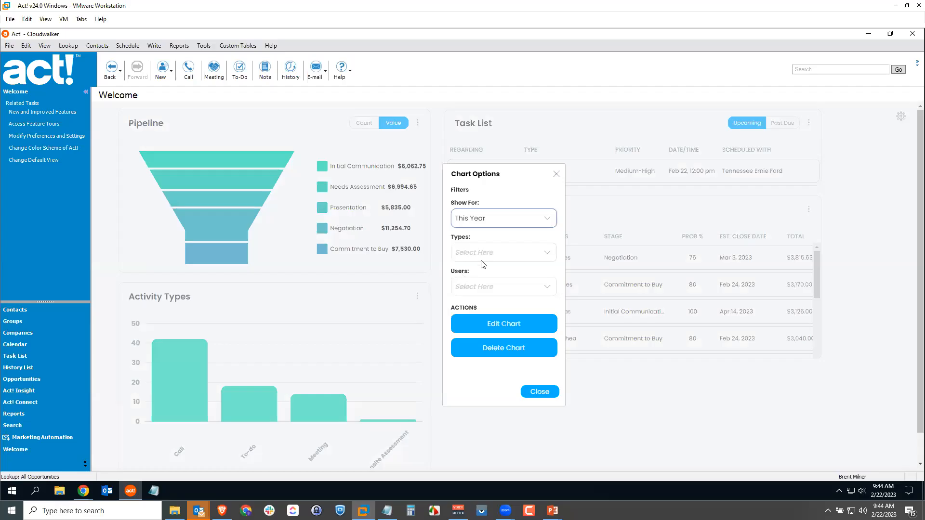
click(498, 222)
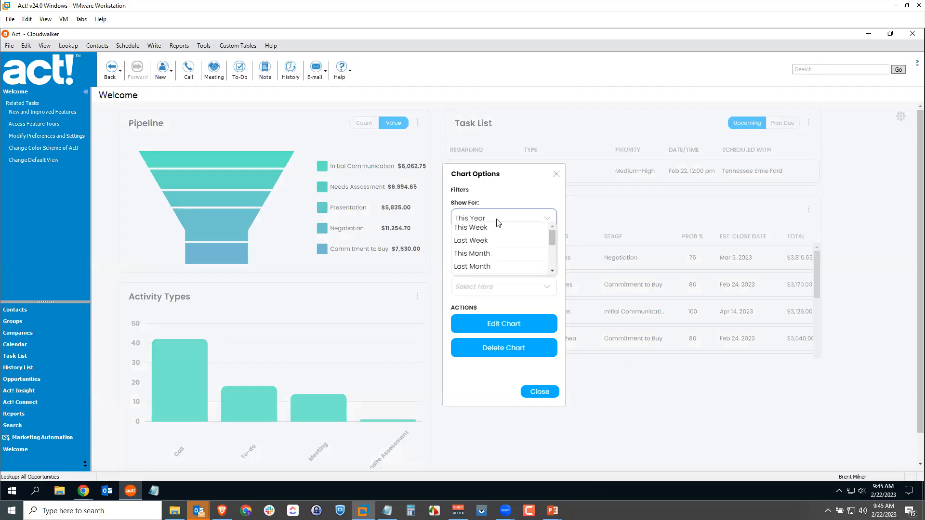
click(554, 264)
scroll(554, 264, down, 2)
click(506, 243)
click(551, 221)
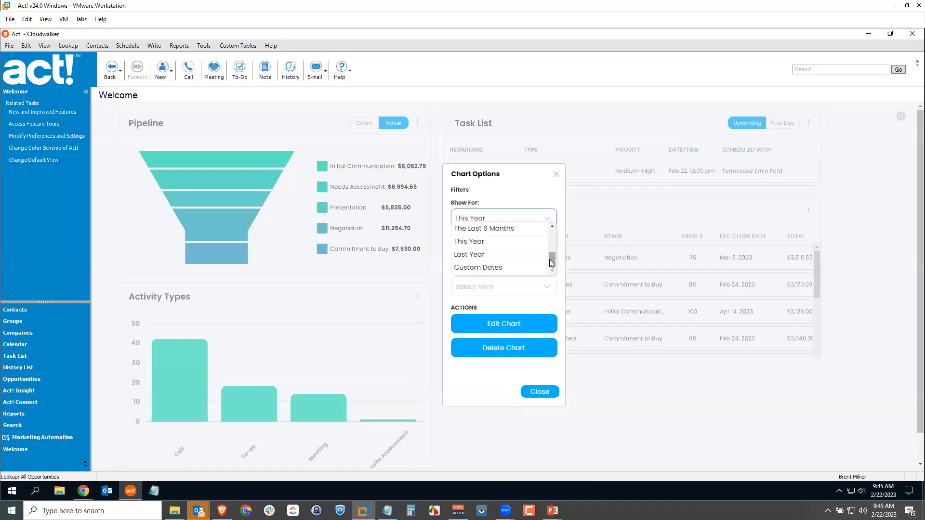
click(514, 258)
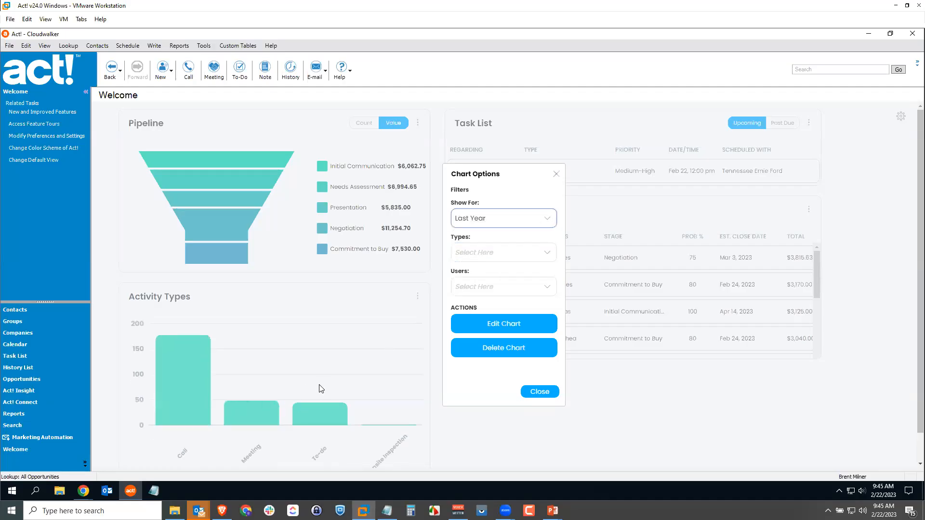
- Include all activity types in the Activity Types chart's filter and close the chart options
click(542, 254)
click(459, 262)
click(465, 386)
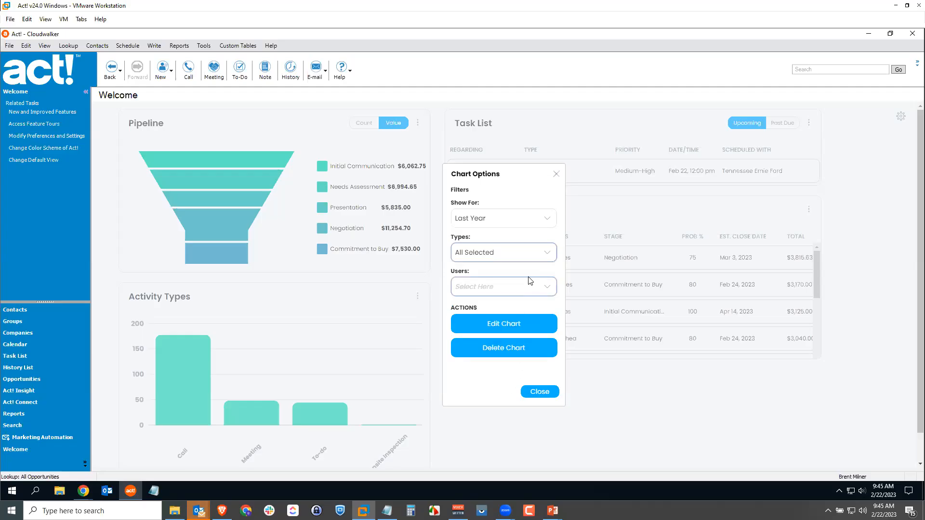
click(539, 392)
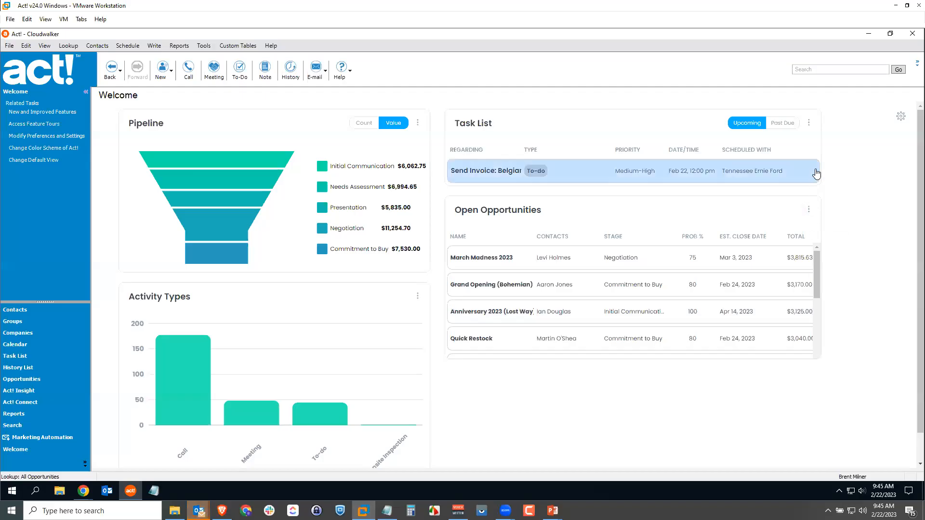
- Reset the Welcome page views to their defaults, discarding the chart customizations
click(901, 117)
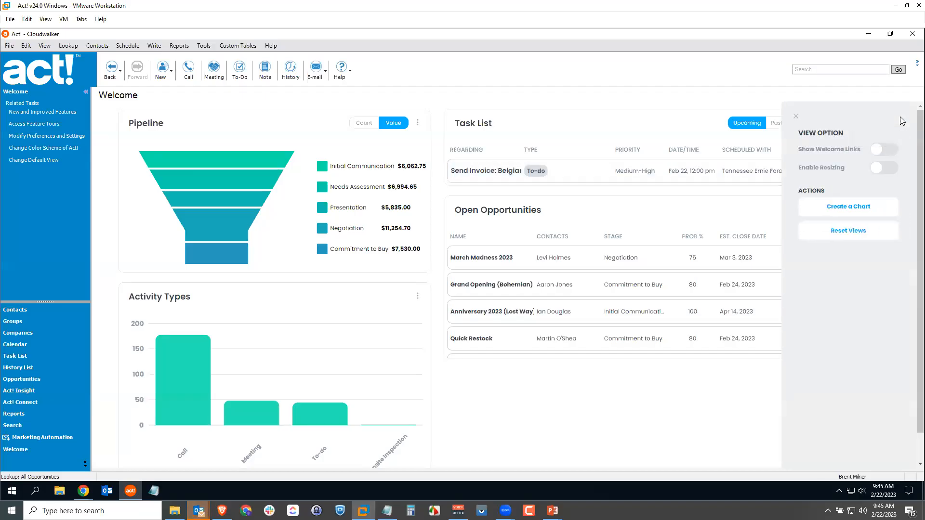
click(851, 233)
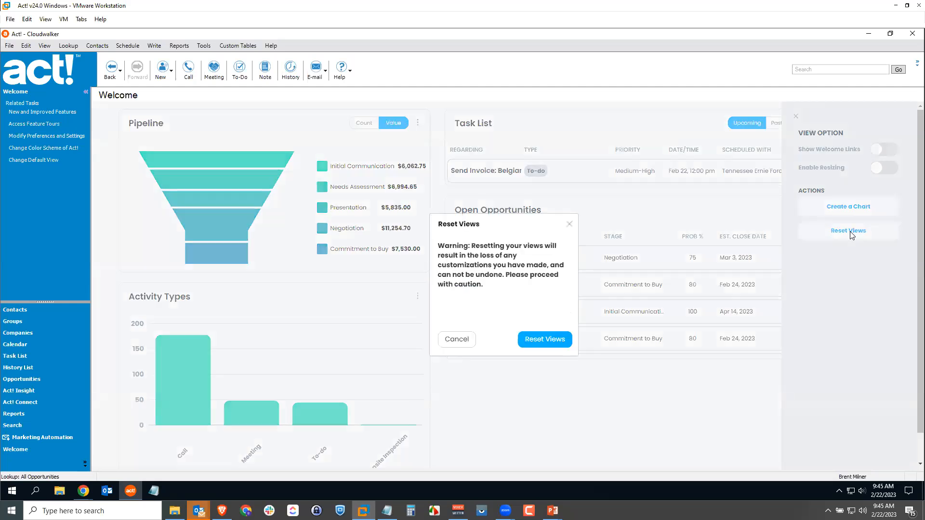
click(540, 341)
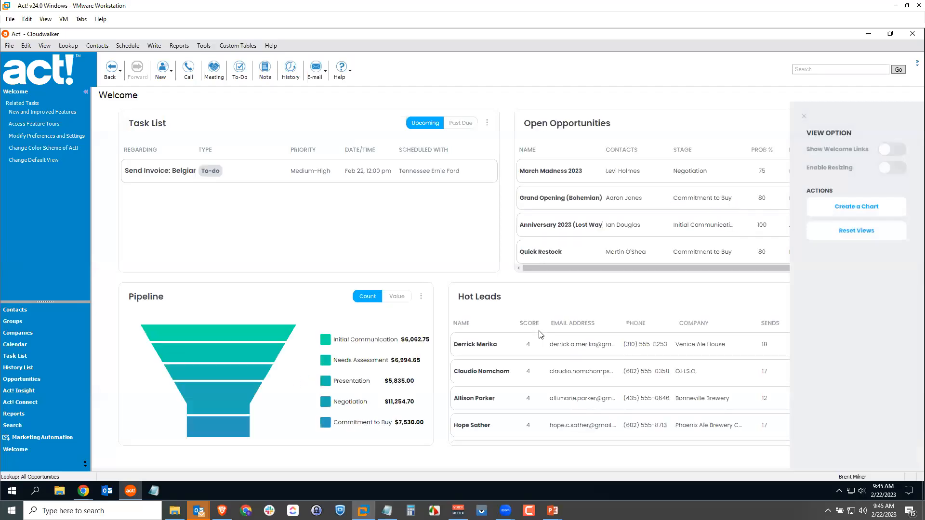
click(808, 118)
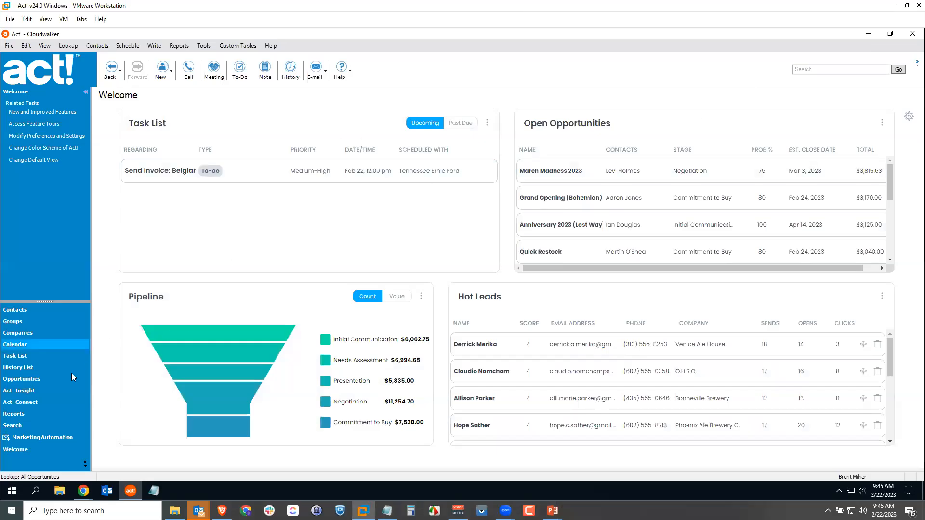
- Go to Act! Insight and look over the view options of its dashboard
click(48, 390)
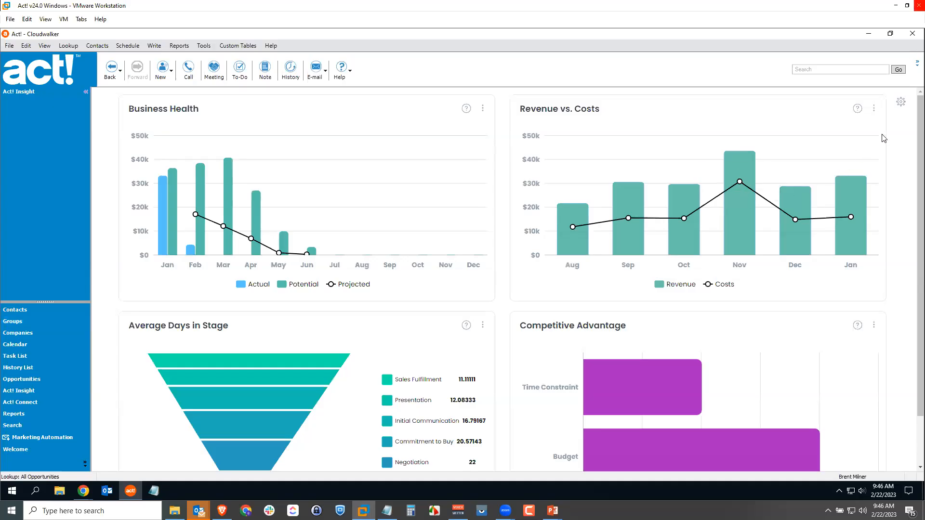
click(901, 104)
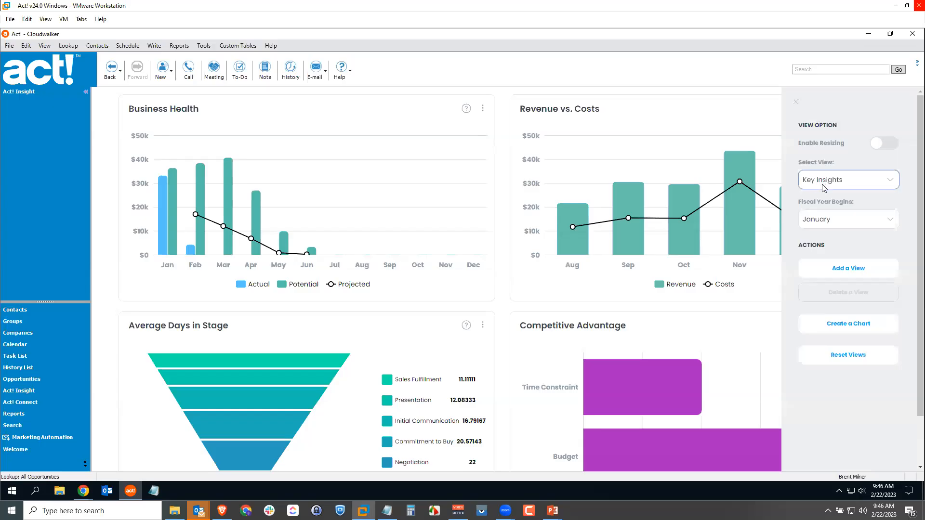
click(796, 102)
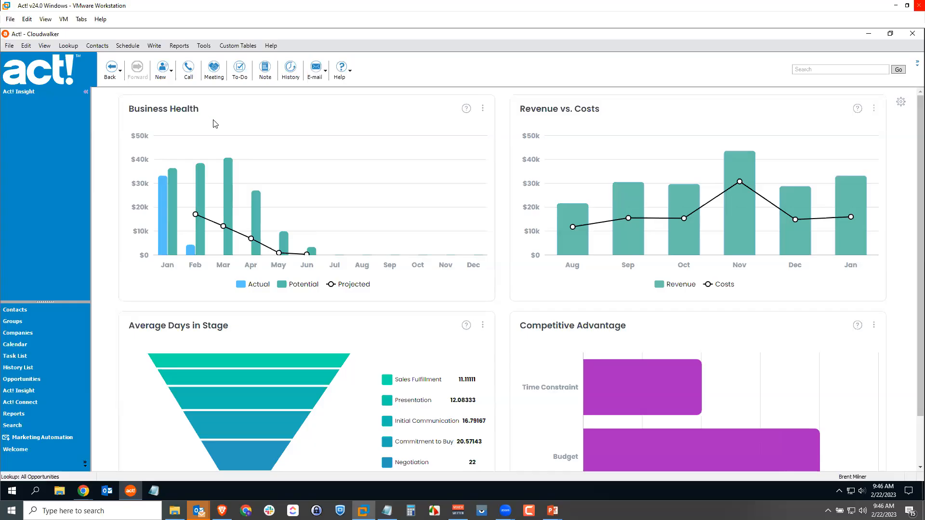
- Set the Business Health chart to show last year with the 3D chart type
click(483, 108)
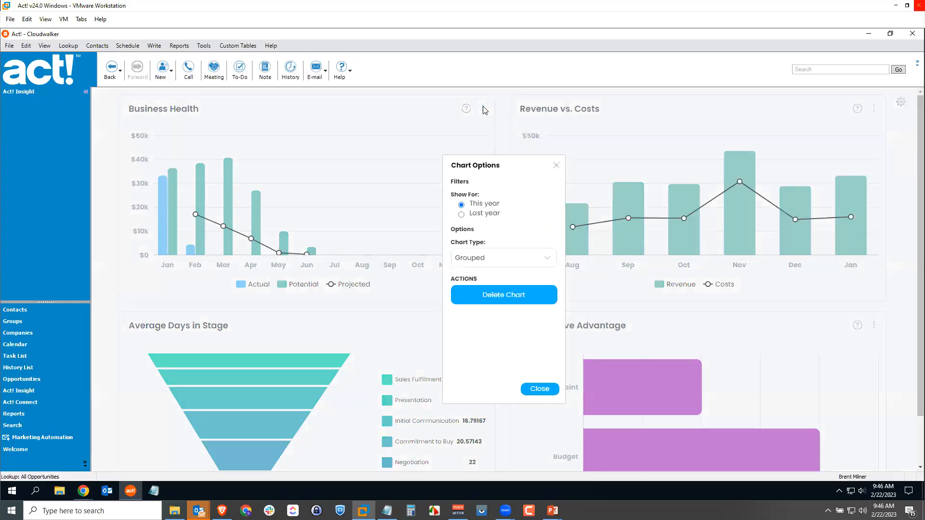
click(462, 216)
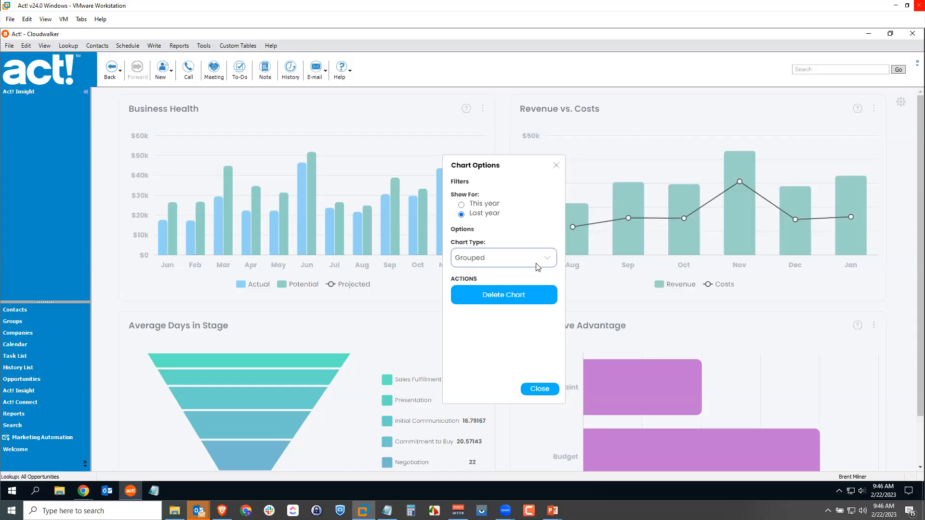
click(548, 261)
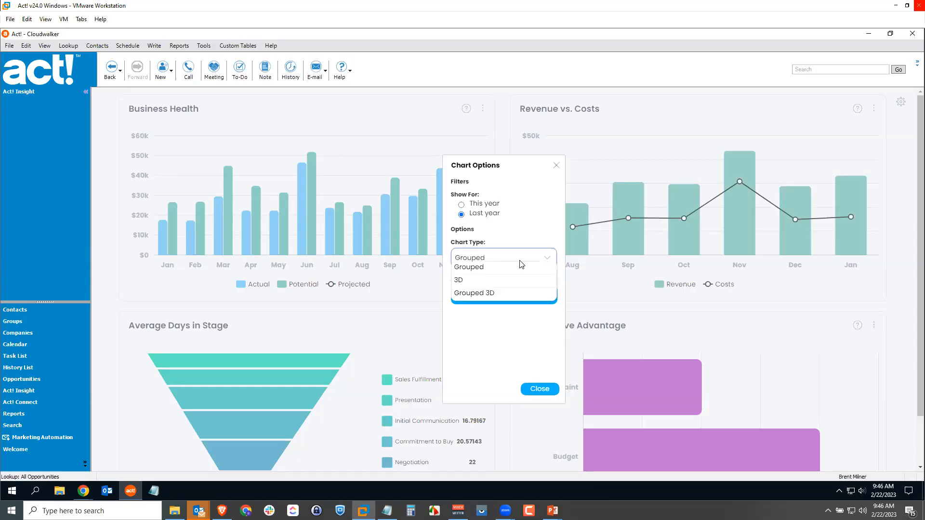
click(477, 283)
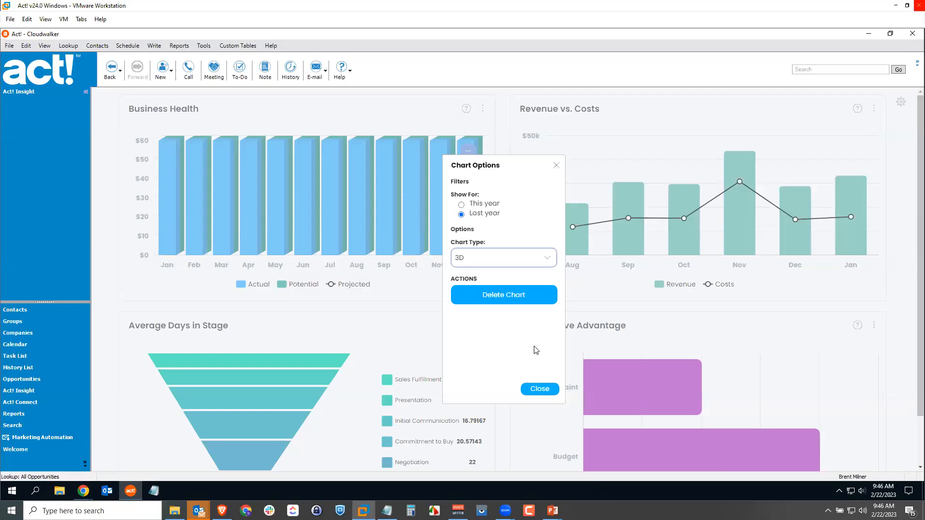
click(542, 390)
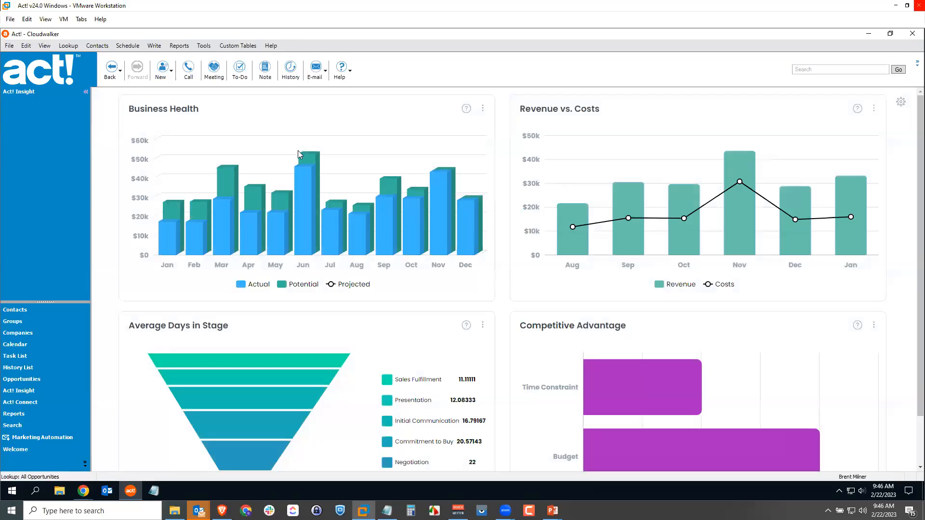
- Set the Competitive Advantage chart to show lost opportunities for Last Year
mouse_move(314, 157)
scroll(754, 354, down, 1)
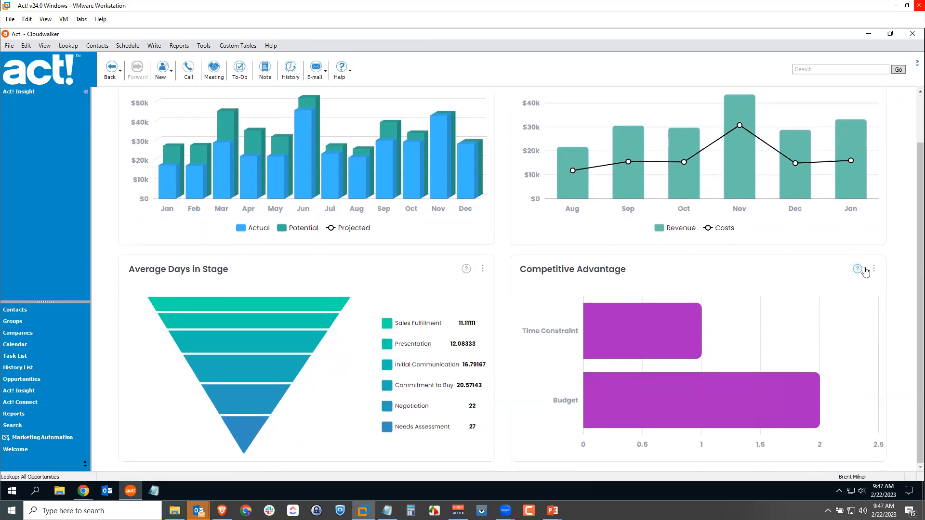
mouse_move(667, 333)
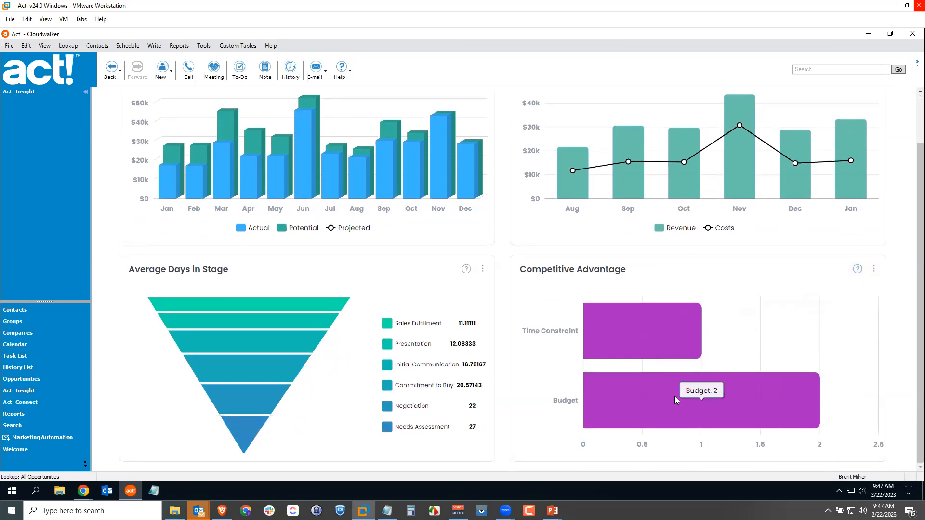
click(874, 270)
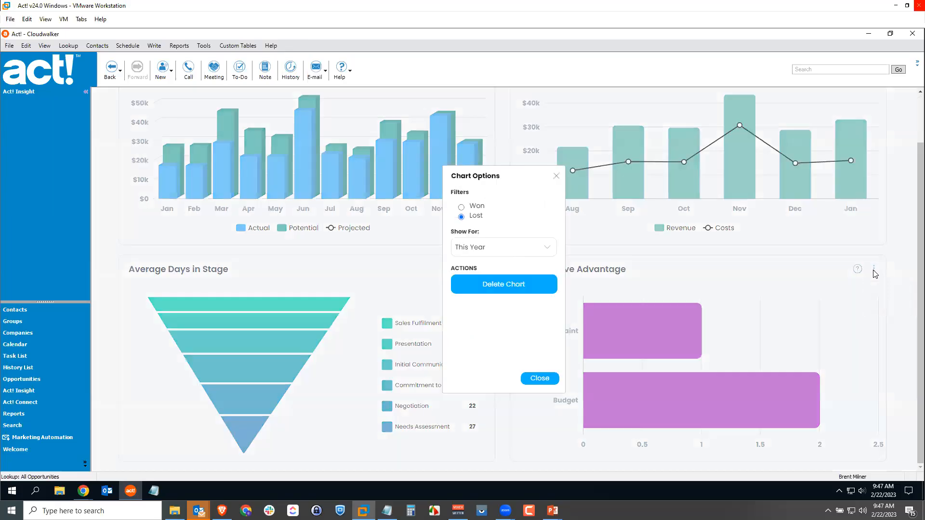
click(473, 250)
click(494, 361)
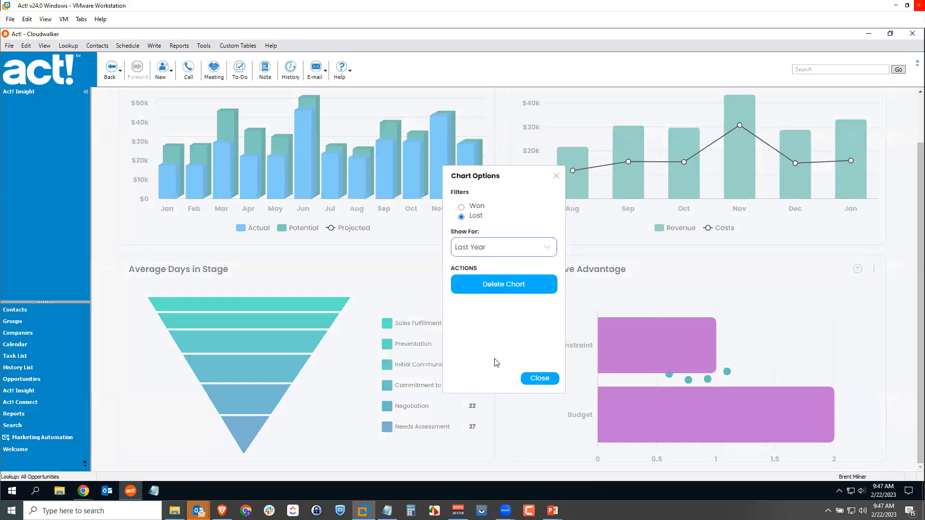
click(539, 379)
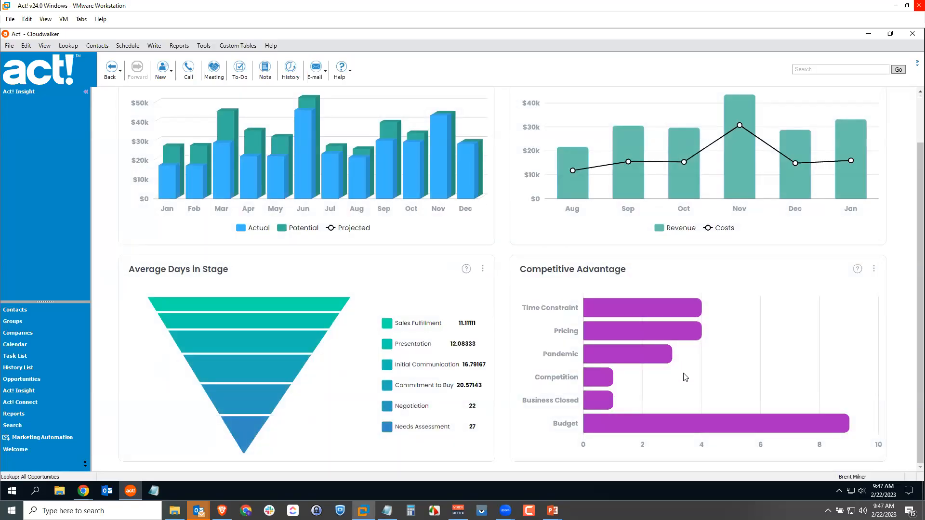
- Switch the Act! Insight dashboard to the Sales Metrics view and close the view options
scroll(756, 345, up, 2)
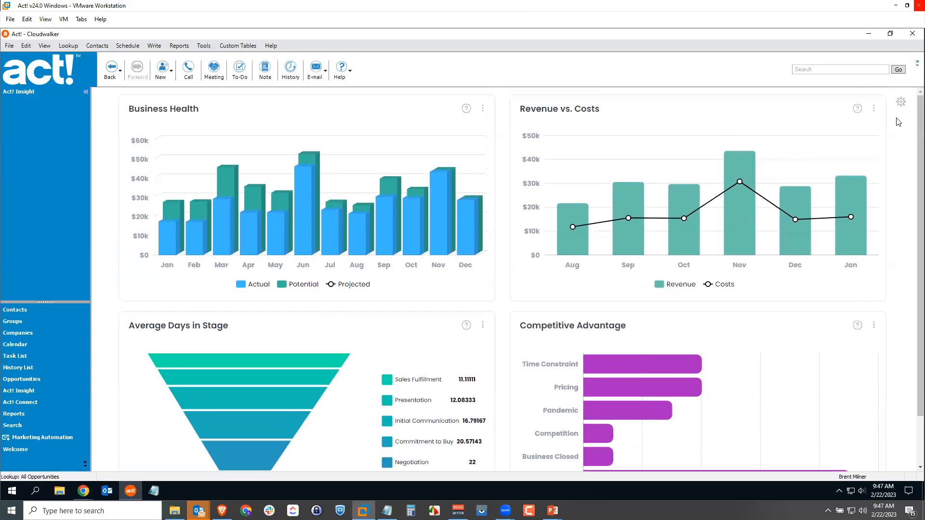
click(899, 103)
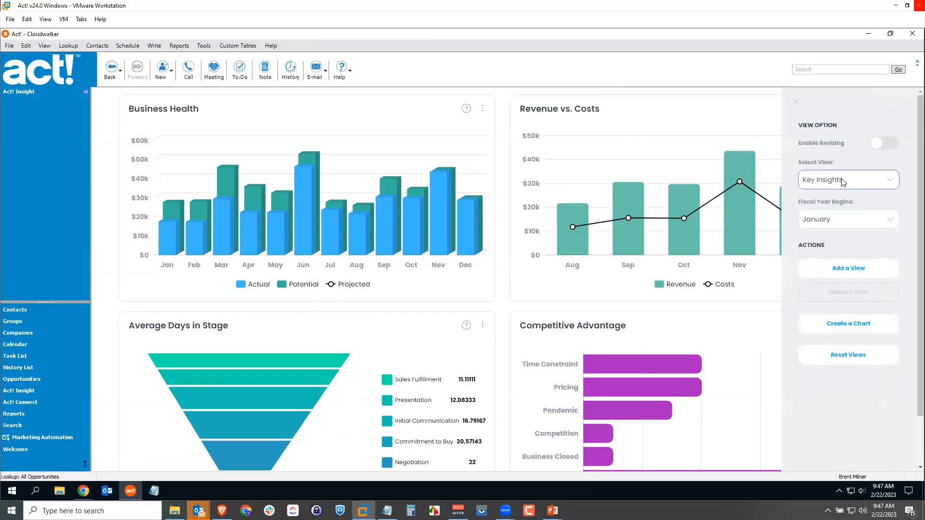
click(843, 180)
click(828, 203)
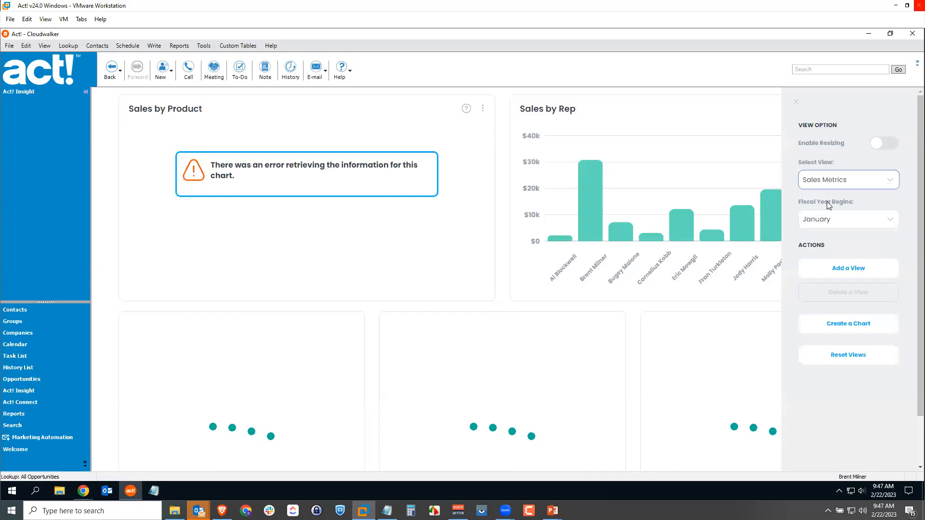
click(797, 104)
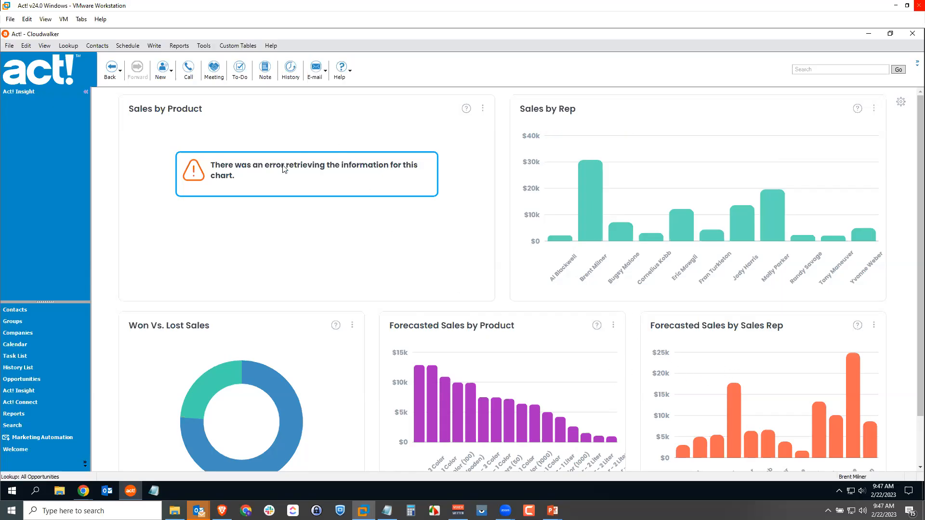
- Set the Sales by Product chart to show data for This Year
click(483, 109)
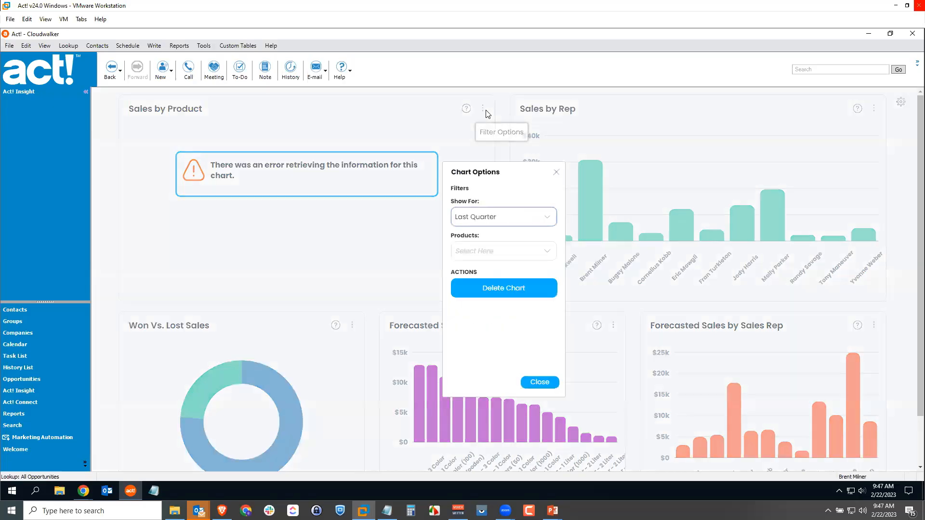
click(483, 217)
click(506, 319)
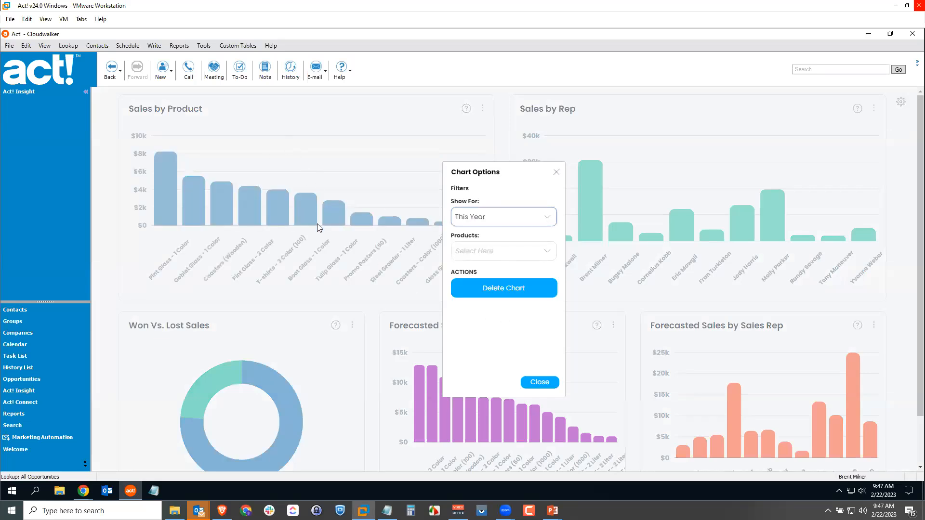
click(540, 383)
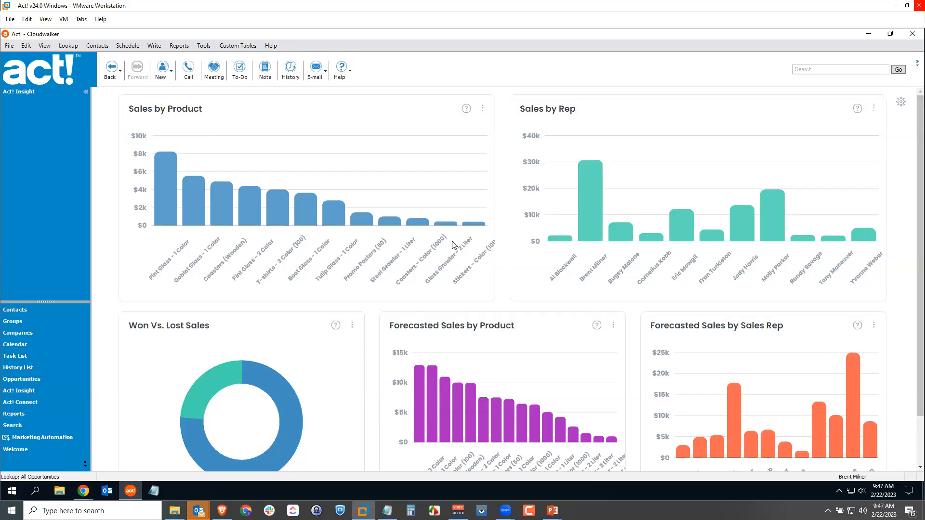
- Limit Sales by Product to Steel Growler - 2 Liter, Tulip Glass - 1 Color, Glass Growler - 2 Liter, Cans (16 oz) and Promo Posters (50)
click(483, 109)
click(504, 251)
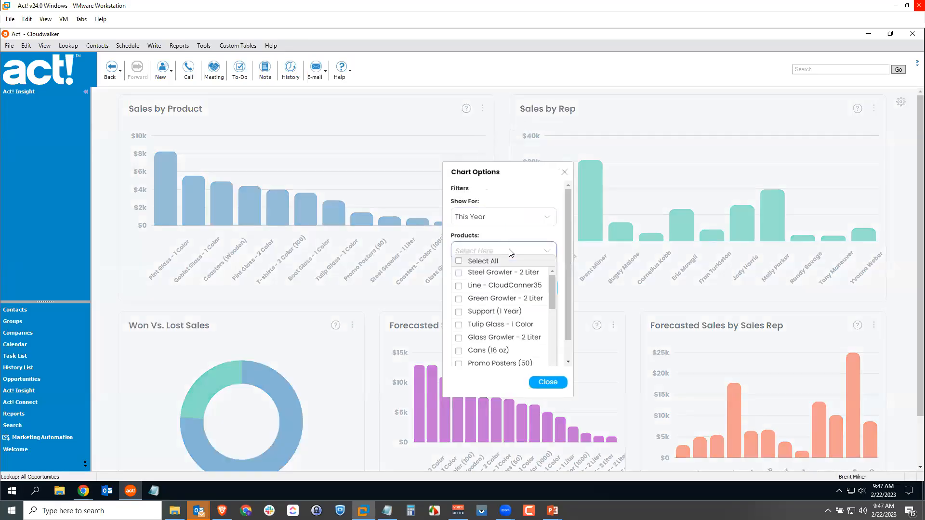
click(459, 274)
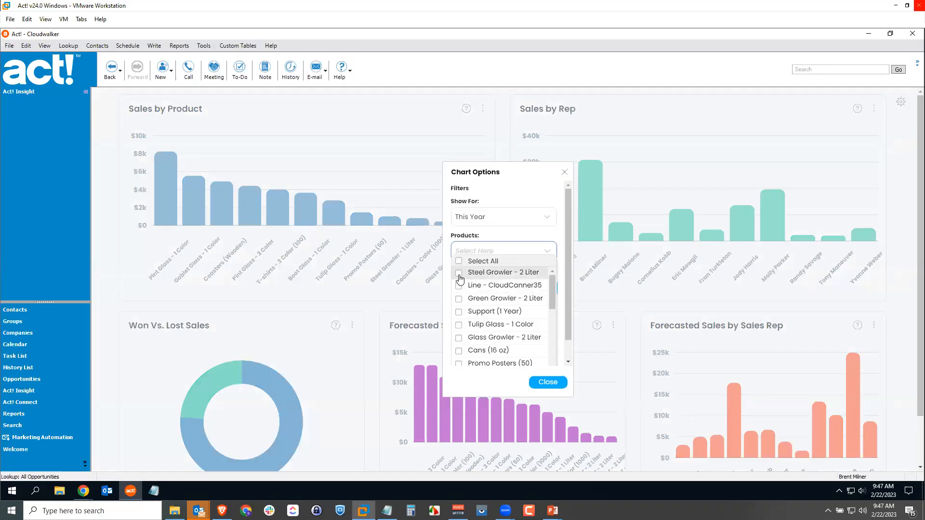
click(459, 325)
click(458, 337)
click(458, 351)
click(482, 365)
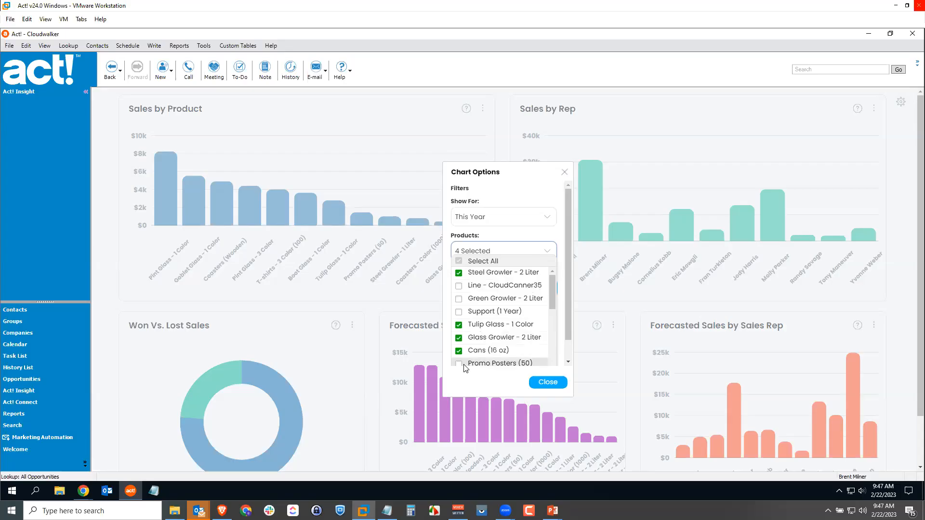
click(561, 395)
click(554, 384)
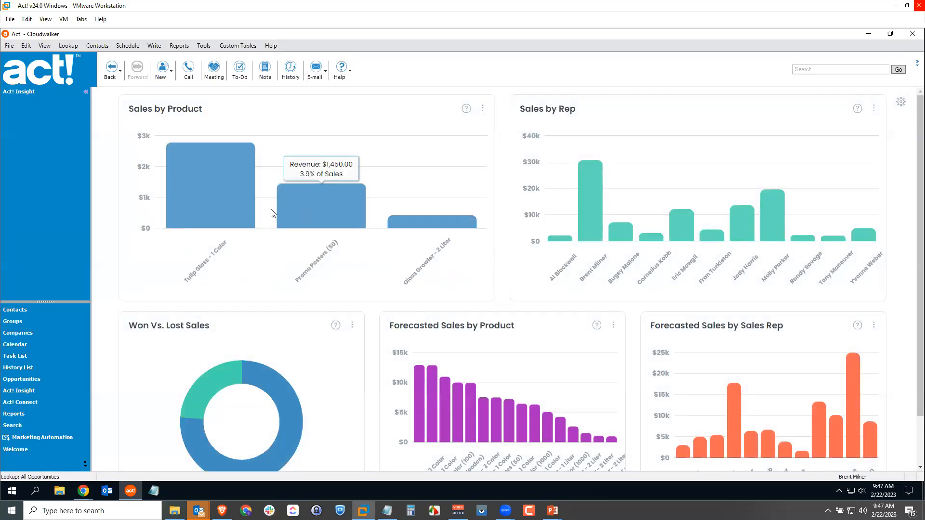
- Drill into the Tulip Glass - 1 Color bar to review its opportunities, and return to the Sales by Product chart
mouse_move(251, 181)
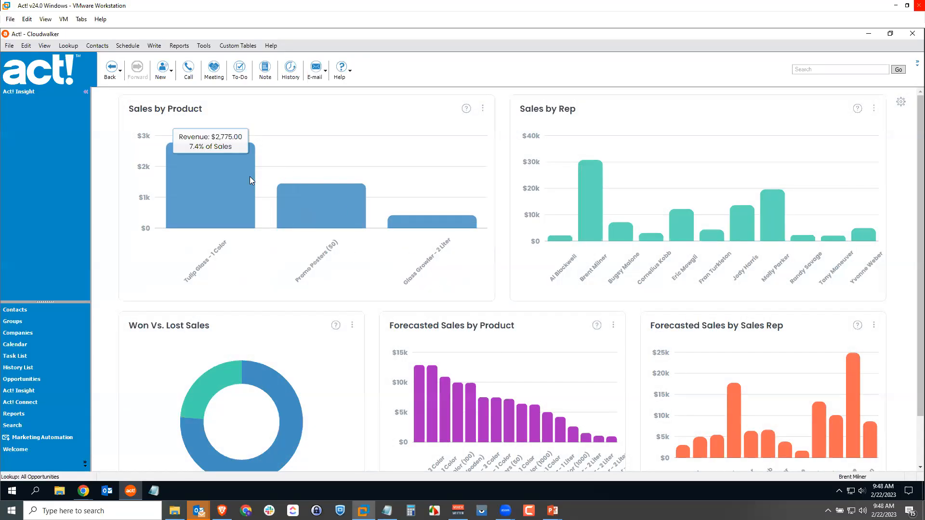
click(213, 178)
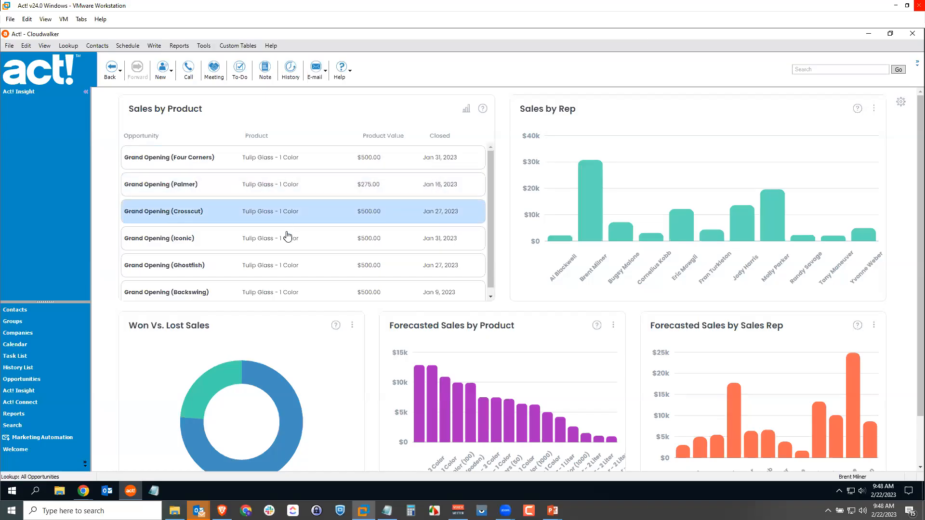
scroll(289, 236, down, 1)
scroll(312, 221, up, 1)
click(467, 109)
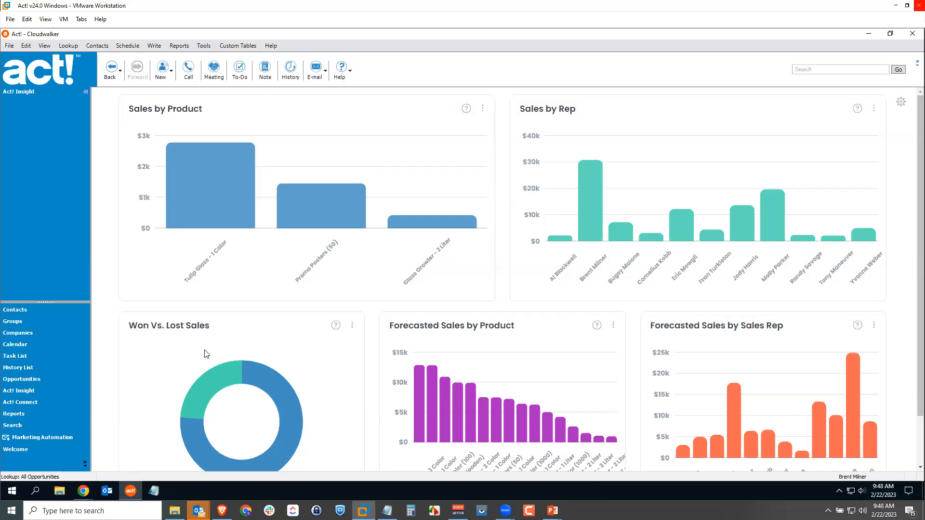
- Remove the Won Vs. Lost Sales chart from the Sales Metrics view
scroll(204, 354, down, 1)
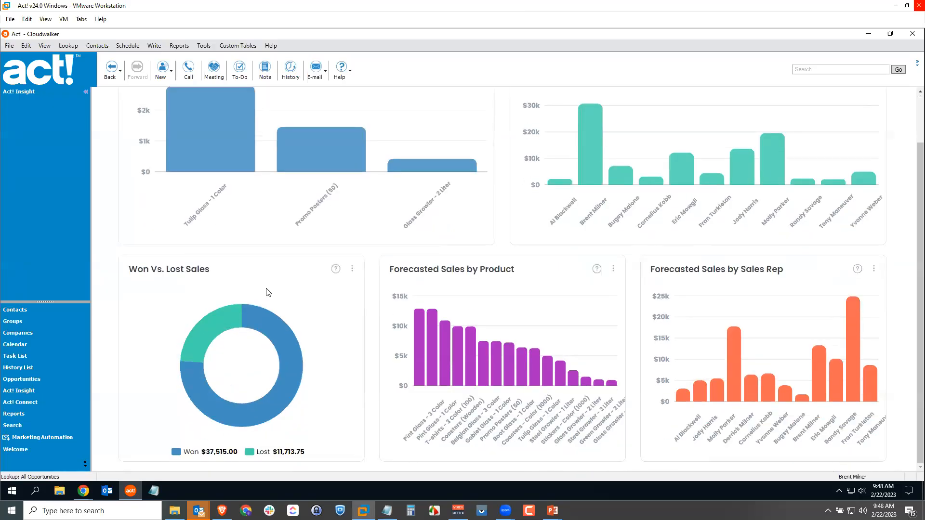
click(352, 269)
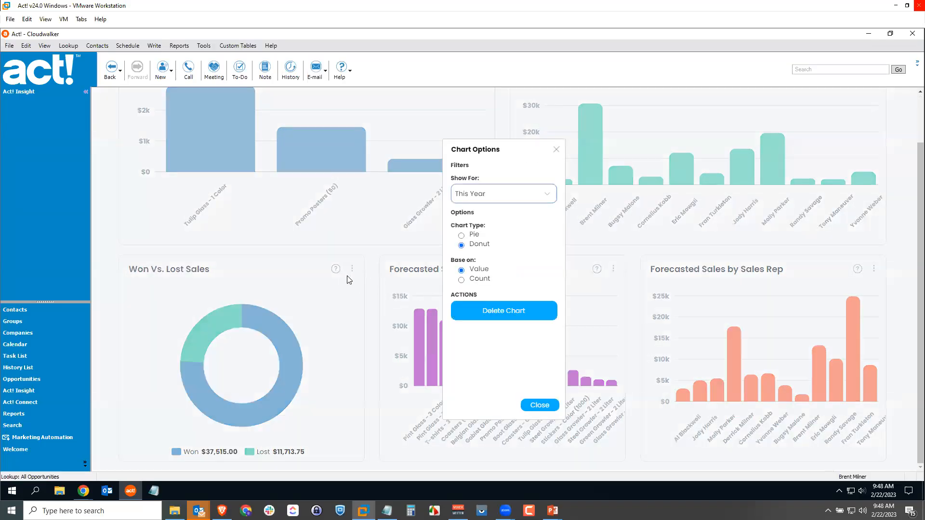
click(503, 311)
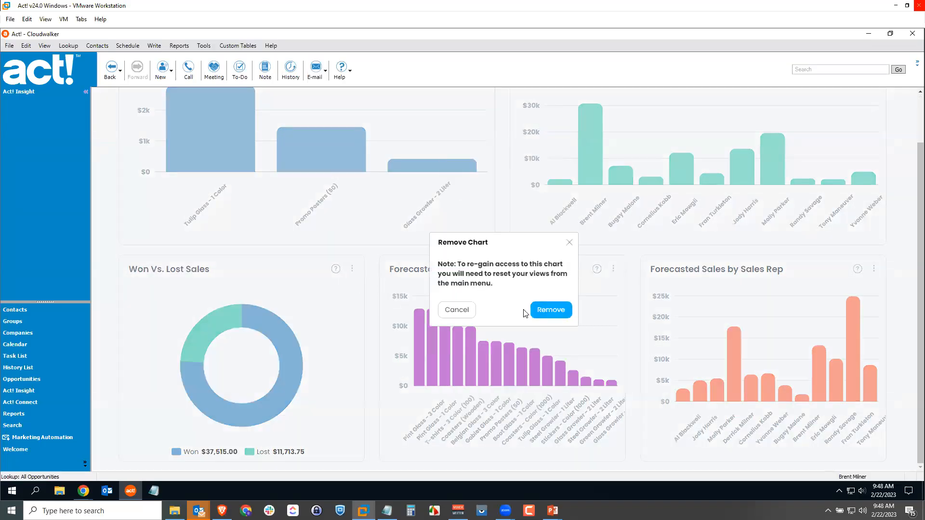
click(539, 313)
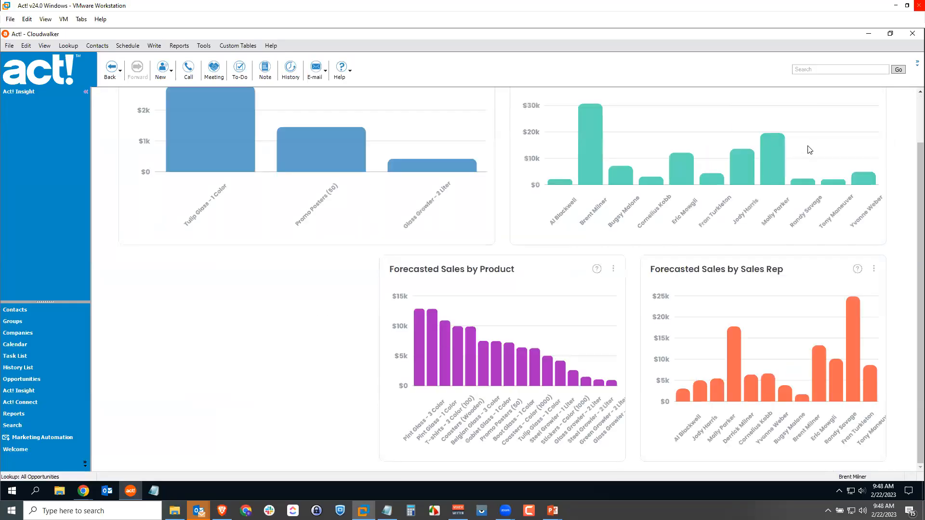
- Enable resizing, move Forecasted Sales by Product into the gap beneath Sales by Product, and widen it to match that chart
scroll(888, 174, up, 2)
click(902, 106)
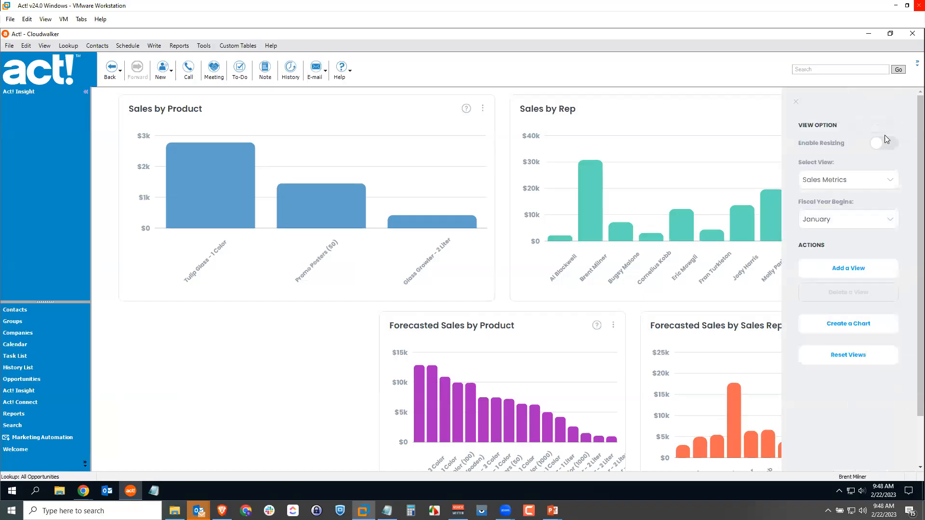
click(877, 145)
click(796, 103)
drag(541, 326, 281, 324)
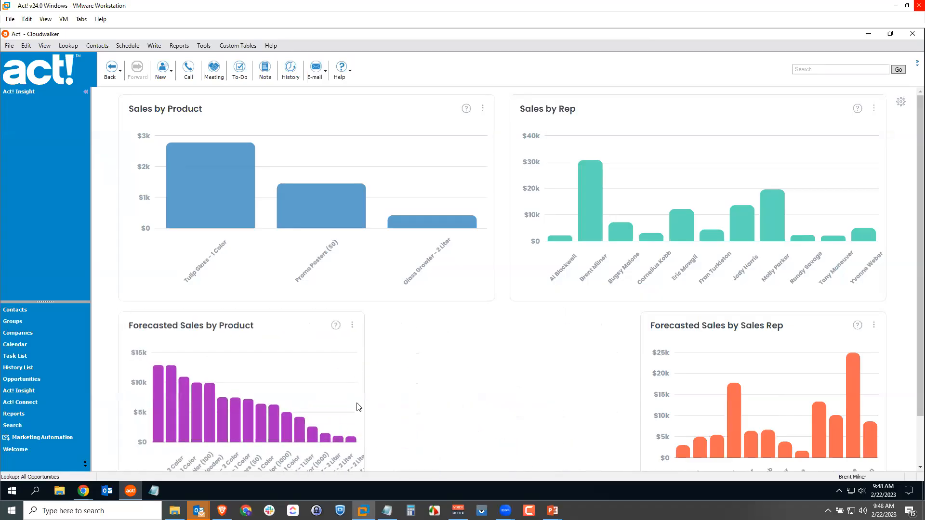
scroll(362, 428, down, 2)
drag(358, 456, 495, 457)
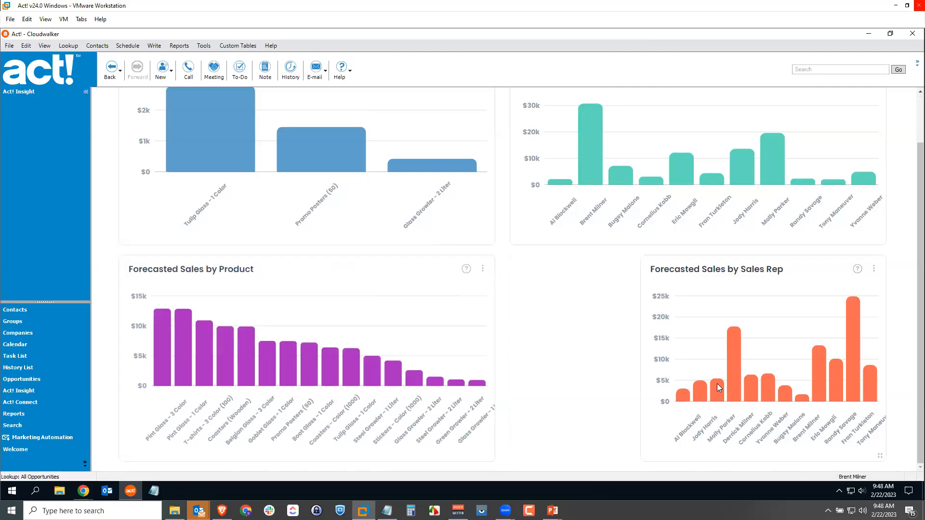
- Move Forecasted Sales by Sales Rep beneath Sales by Rep, widen it to match that chart, and turn off resizing
drag(705, 281, 668, 355)
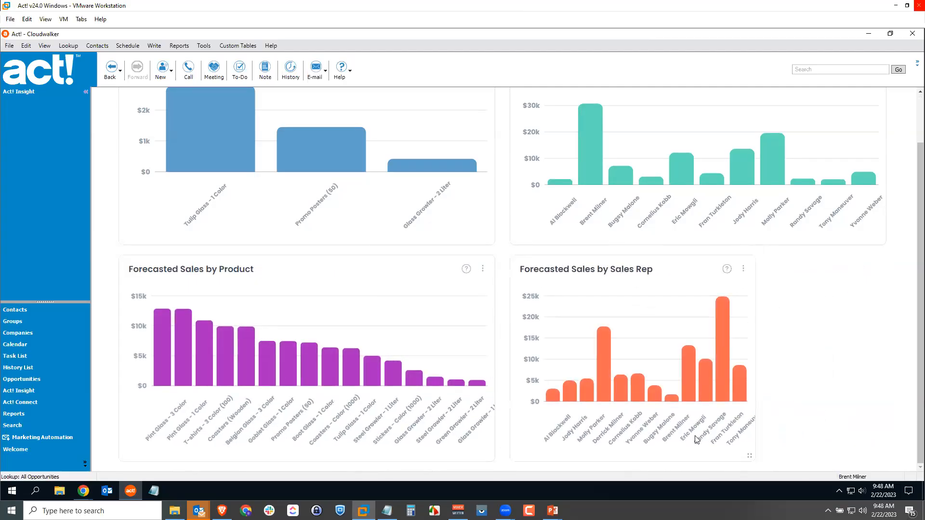
drag(748, 456, 870, 457)
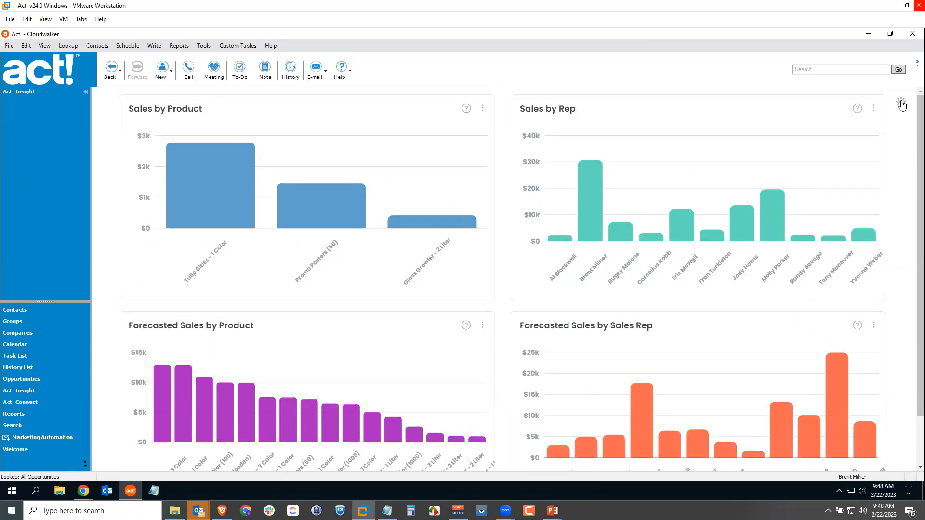
click(901, 102)
click(885, 143)
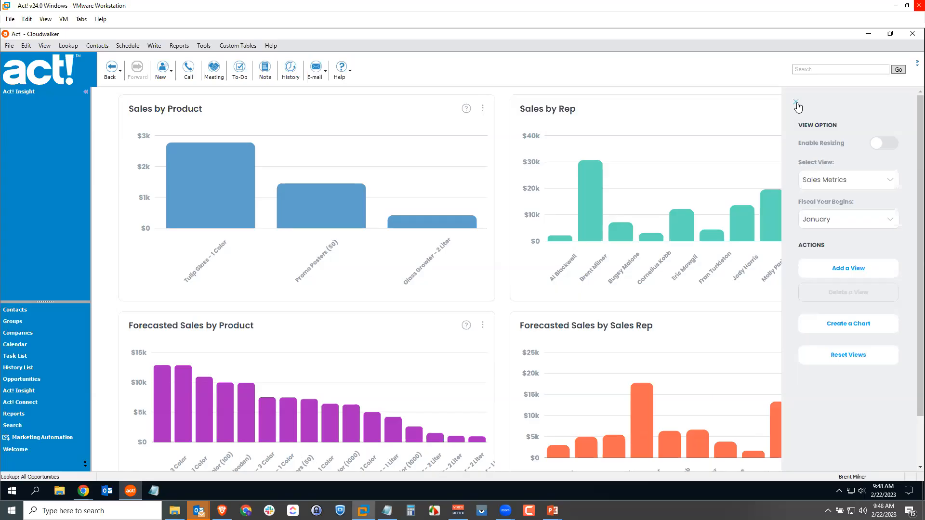
- Add a new dashboard view named History and check the list of available views
click(844, 271)
click(506, 278)
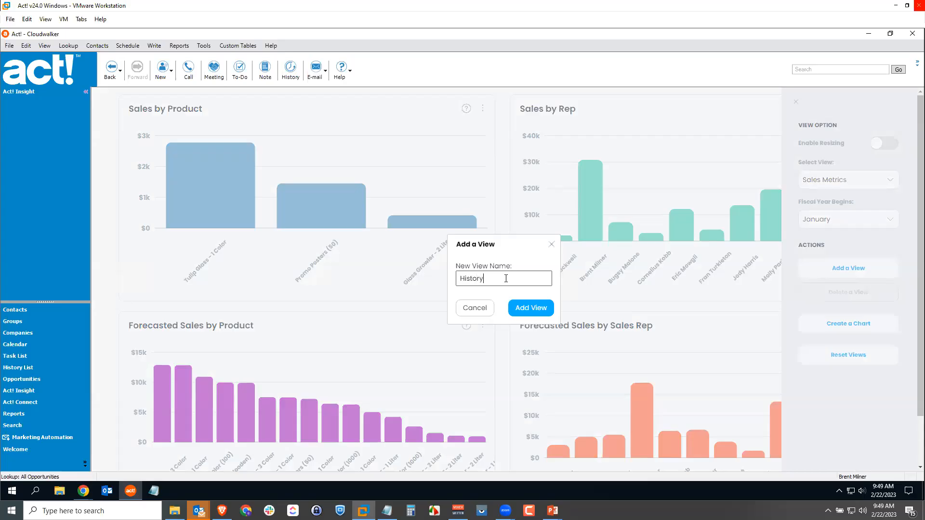
click(531, 309)
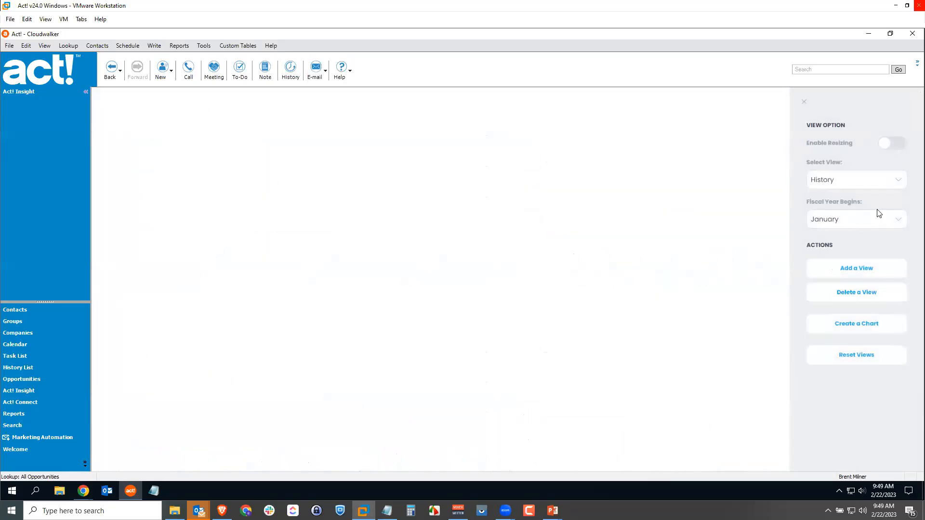
click(900, 181)
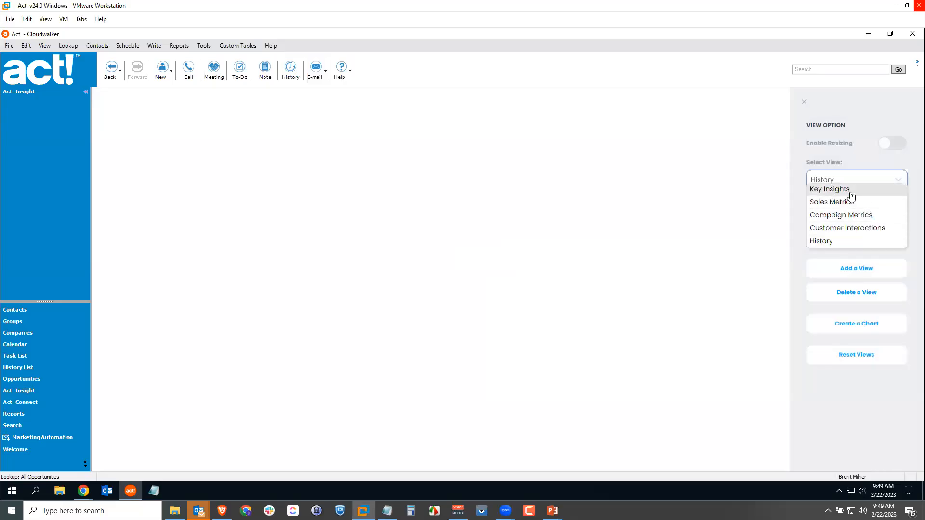
click(902, 183)
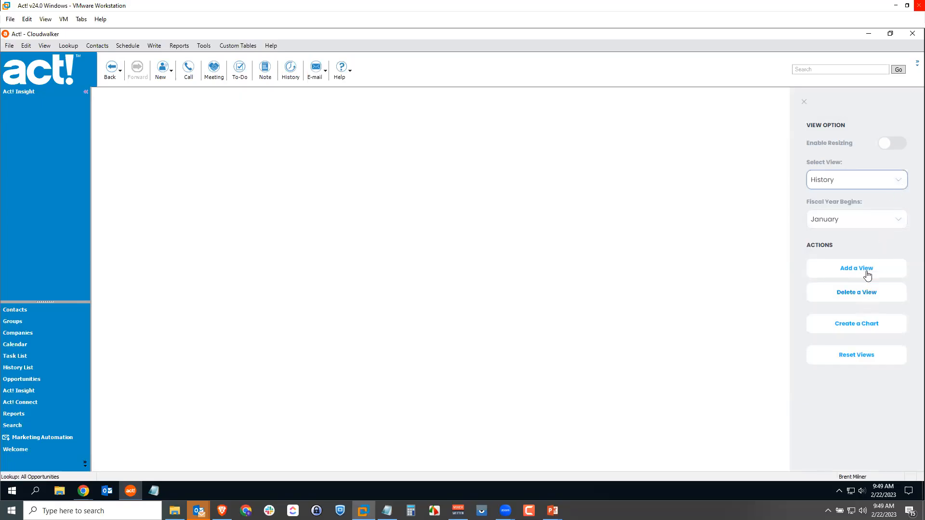
- Create a custom pie chart named Database Changes that counts the History Type field of the History entity, and save it
click(862, 325)
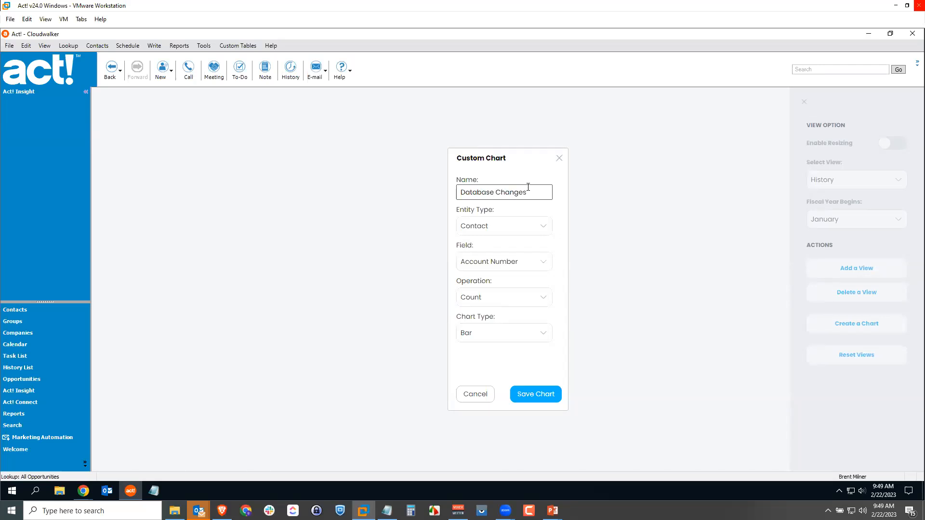
click(491, 224)
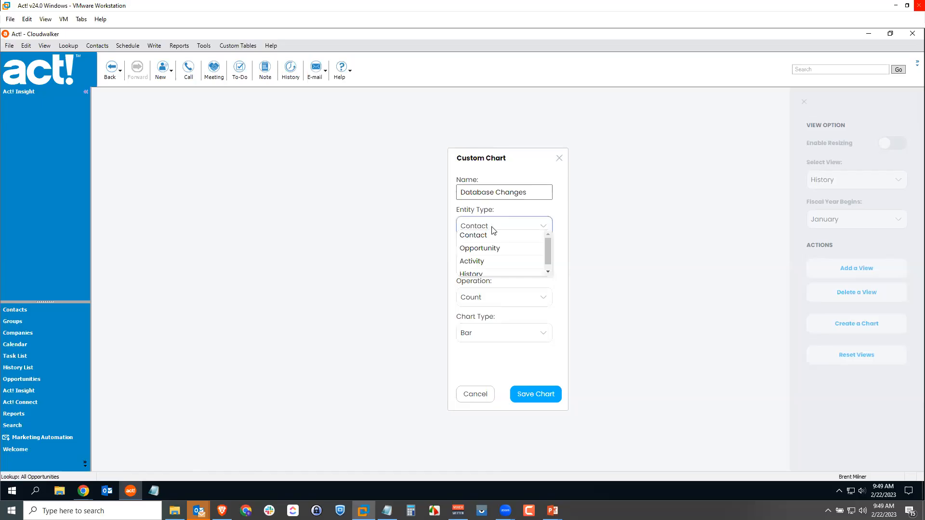
click(488, 274)
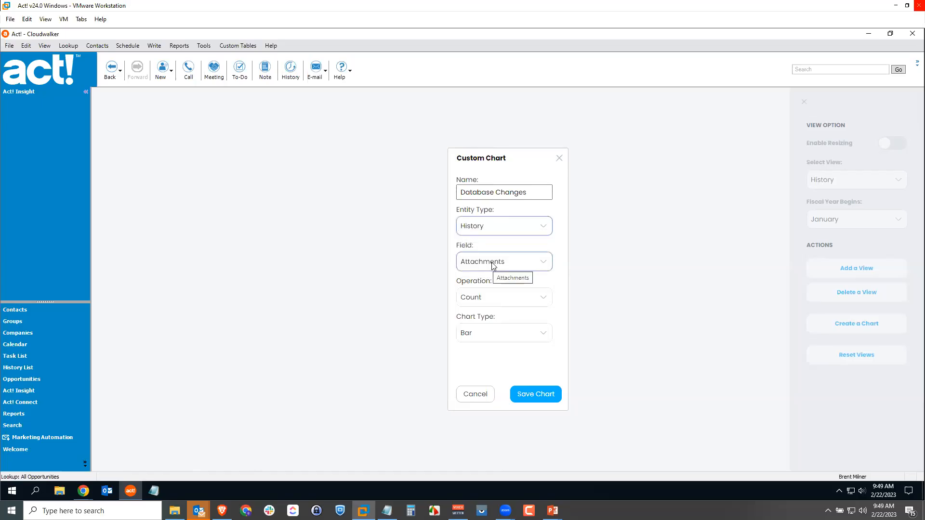
click(492, 263)
drag(547, 285, 549, 298)
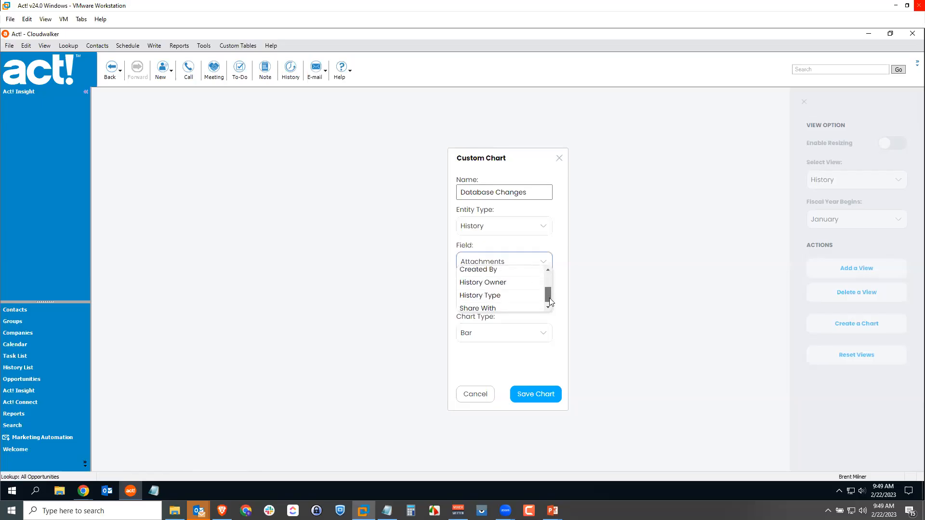
click(527, 295)
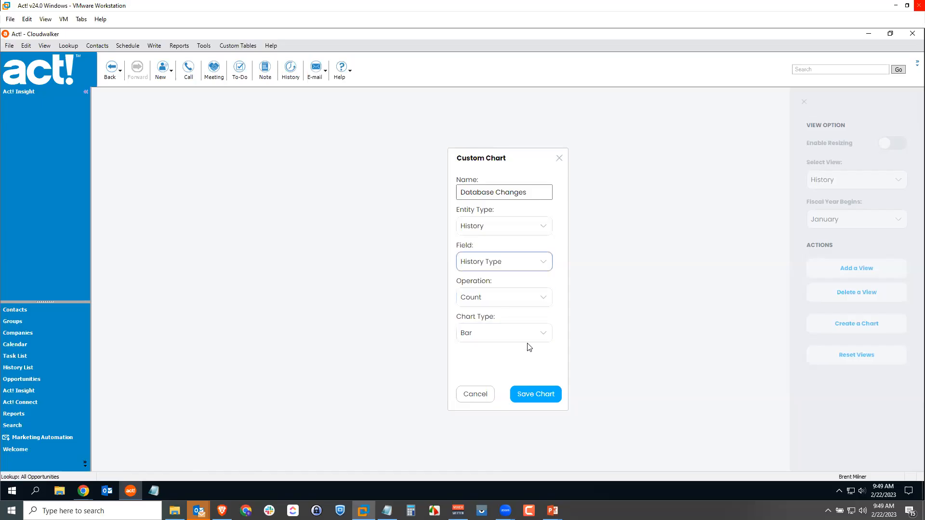
click(541, 336)
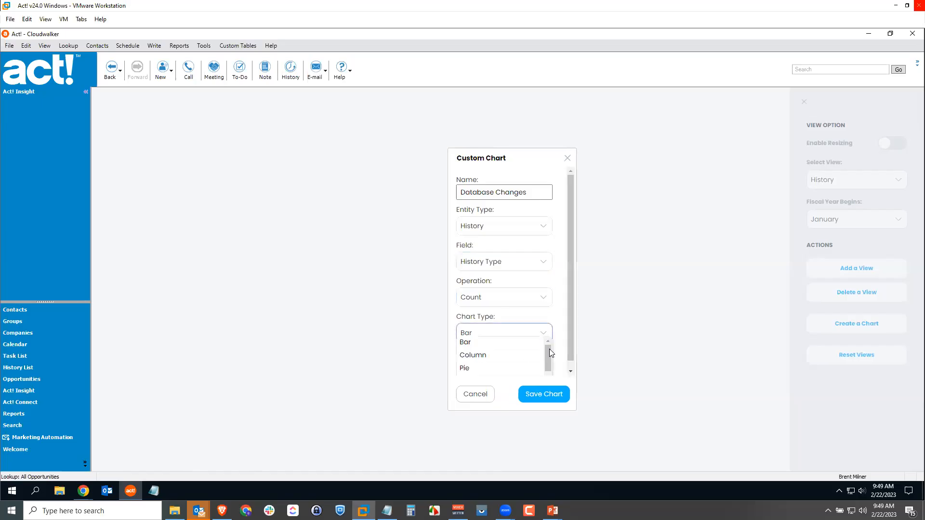
click(510, 370)
click(538, 395)
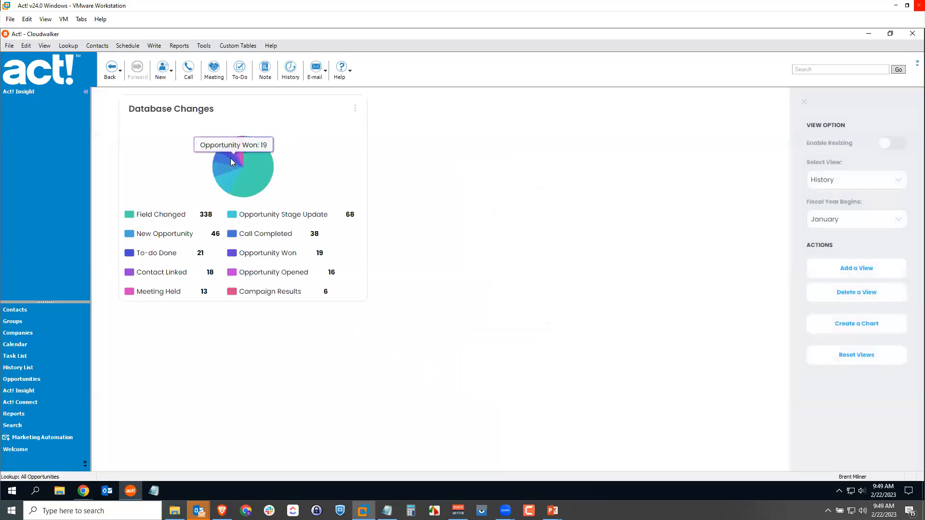
- Start a custom chart named Closed Opportunities and base it on the Opportunity entity type
mouse_move(220, 148)
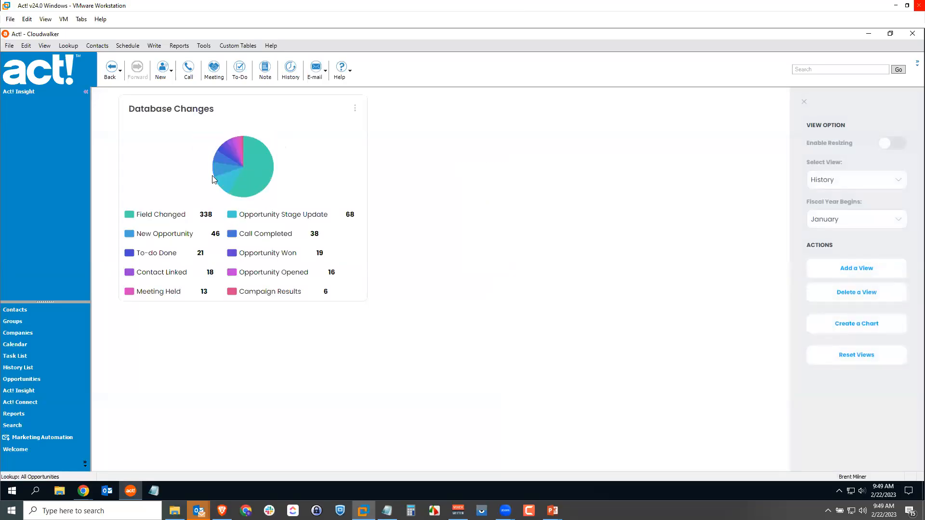
mouse_move(260, 179)
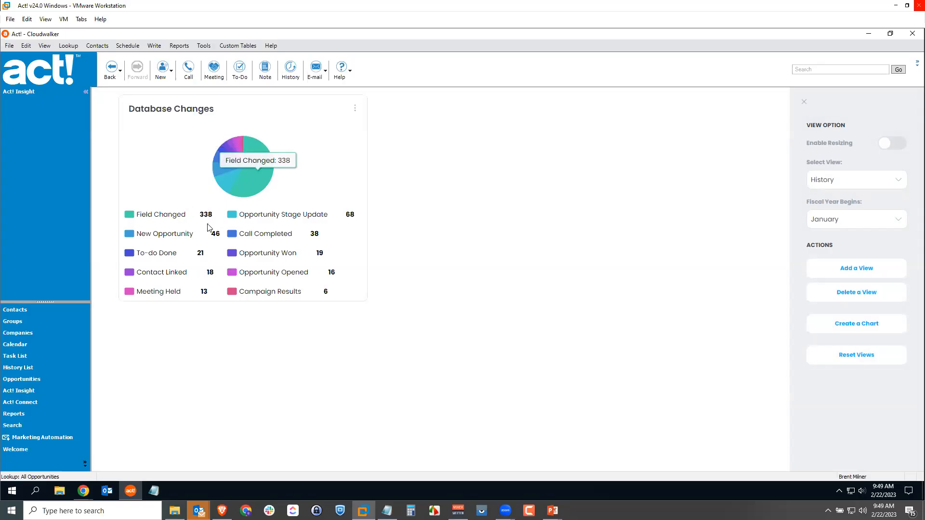
mouse_move(310, 298)
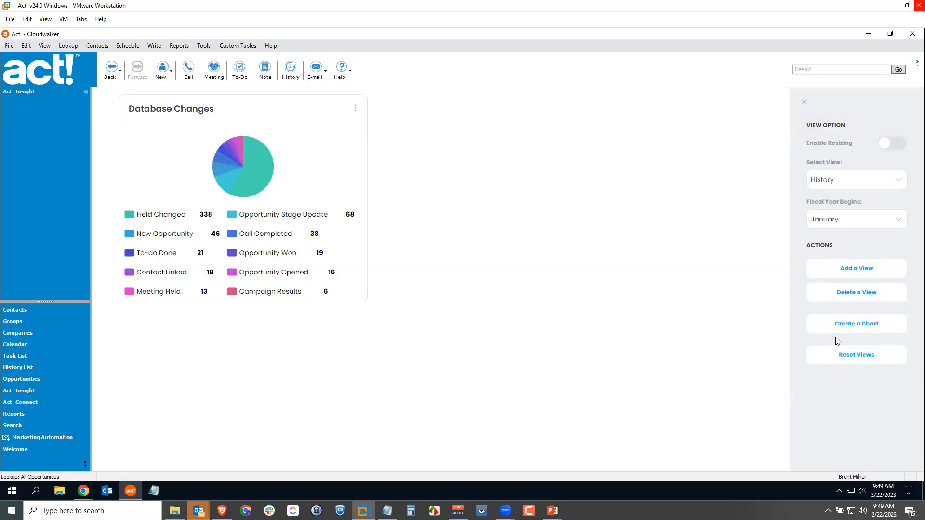
click(857, 324)
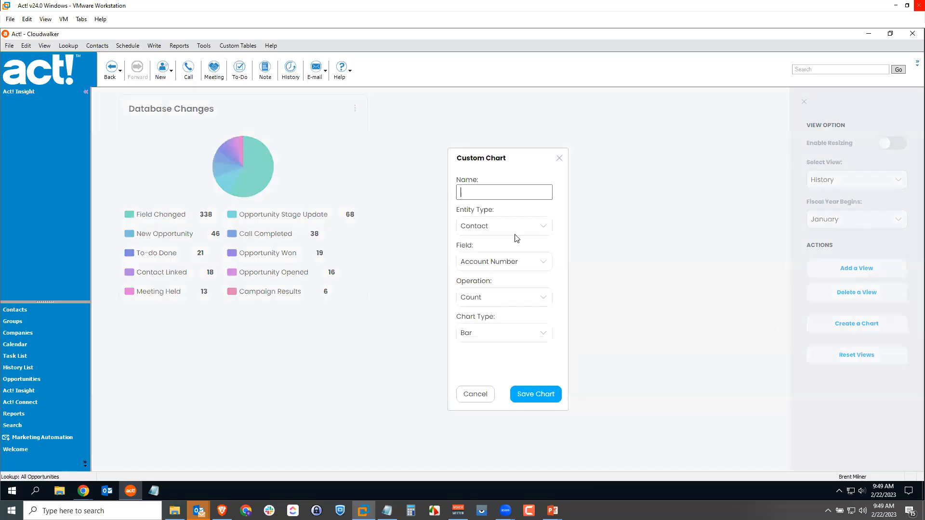
text(Closed Opportunitie)
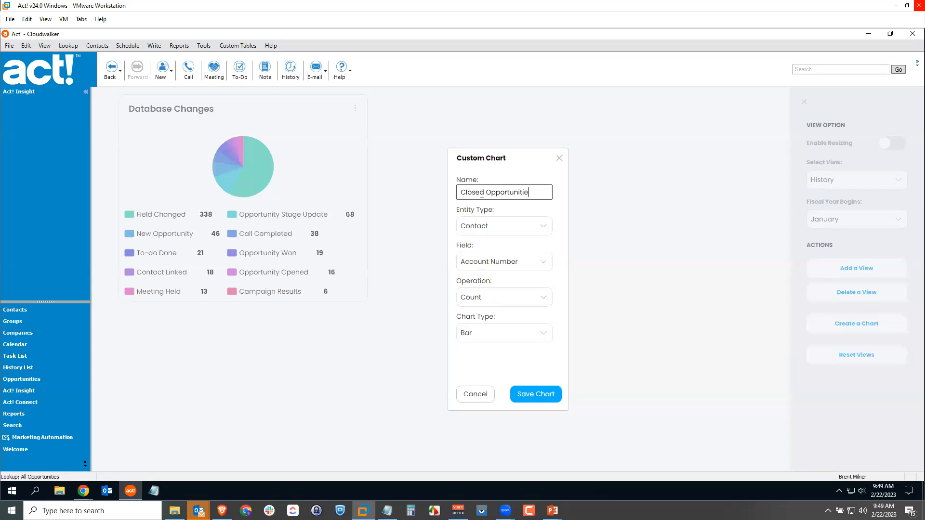
click(502, 224)
click(494, 248)
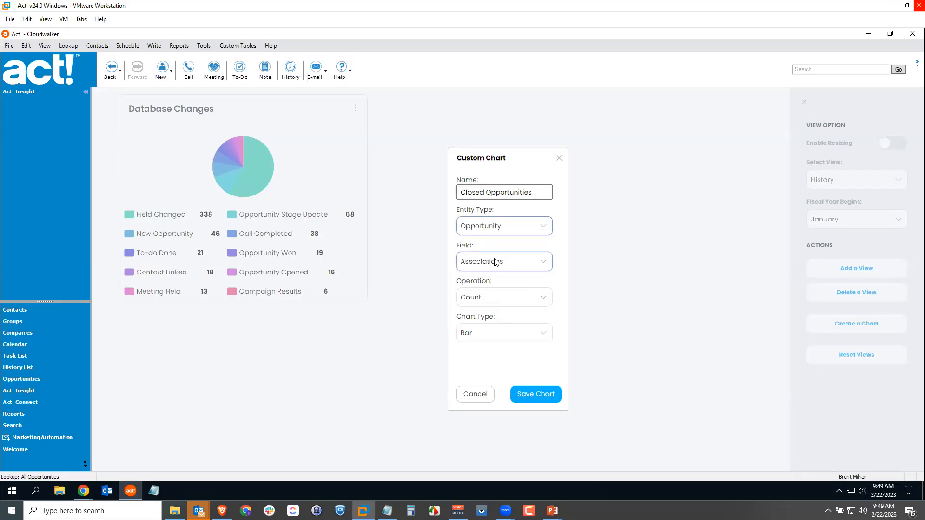
- Have the new chart count the Status field, display it as a Column chart, and save it
click(497, 262)
drag(548, 279, 549, 301)
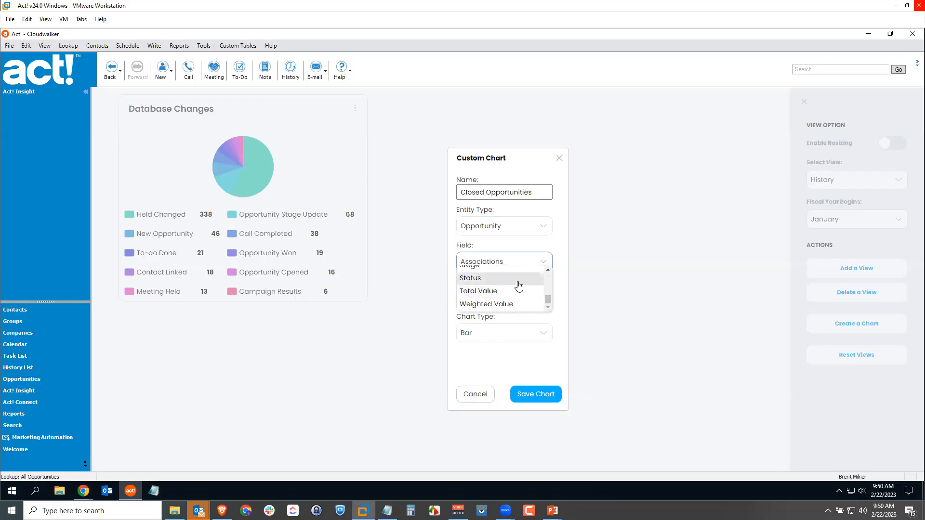
click(516, 279)
click(529, 301)
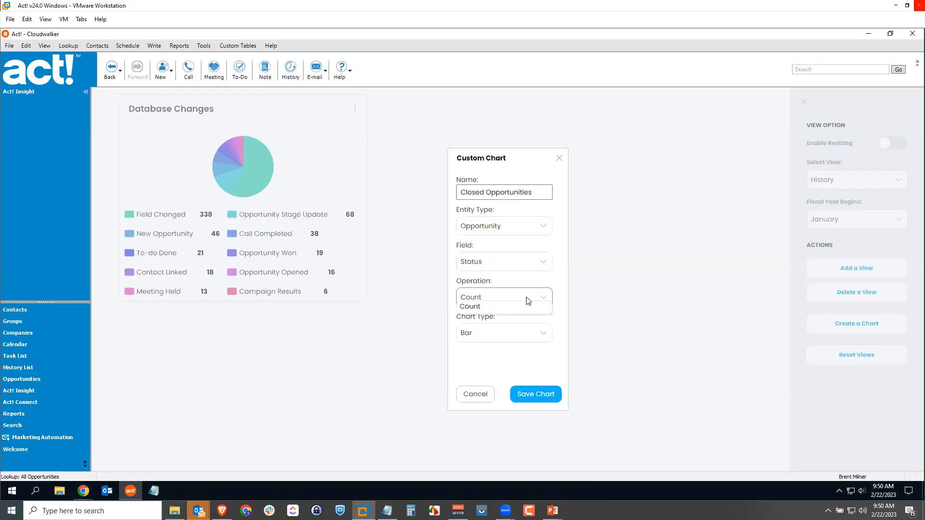
click(529, 302)
click(501, 334)
click(501, 354)
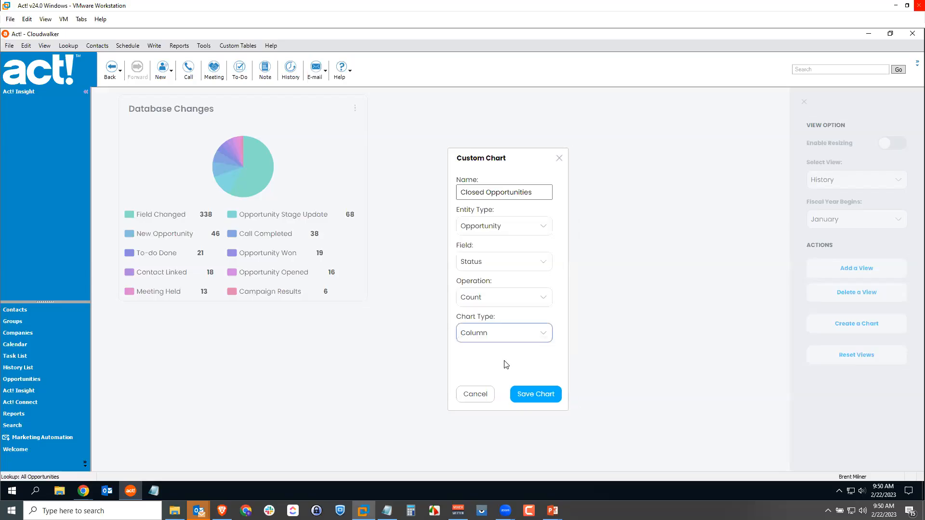
click(535, 396)
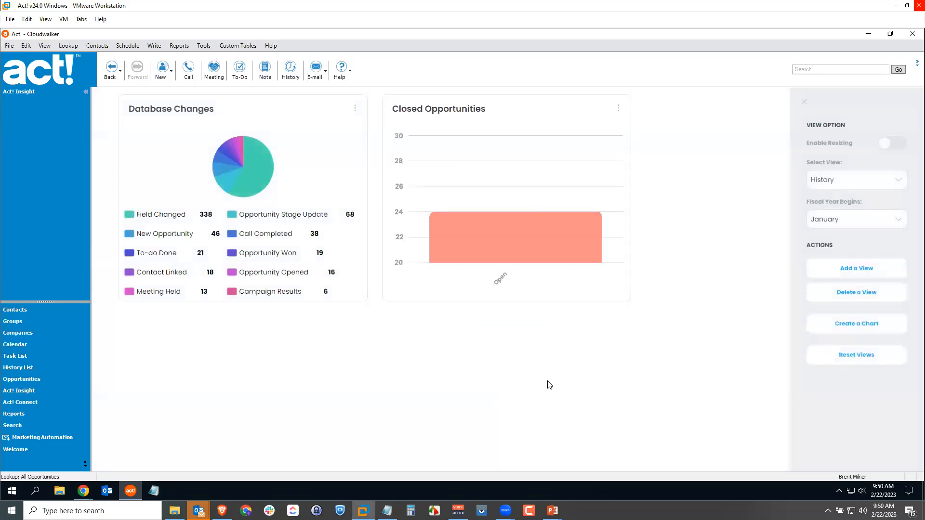
- Check the records behind the Closed Opportunities chart and set its date type filter to Actual Close Date
click(527, 239)
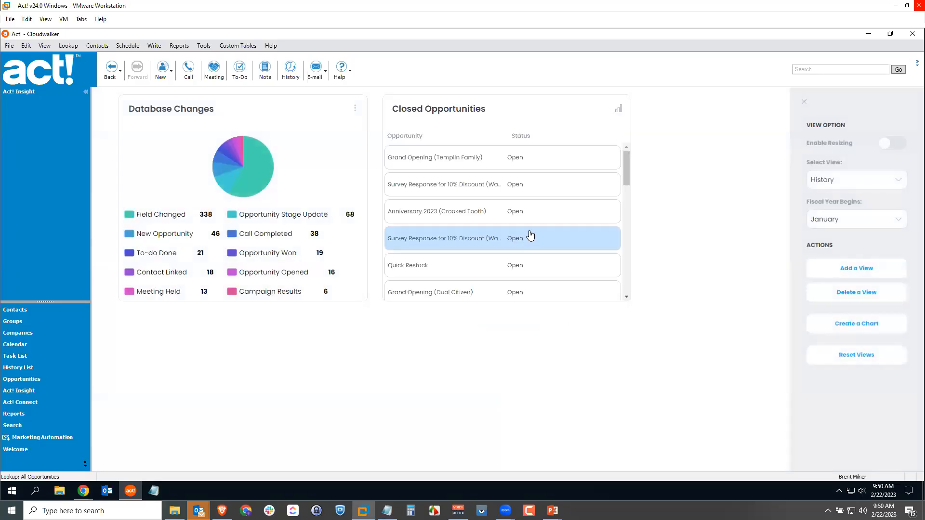
click(619, 110)
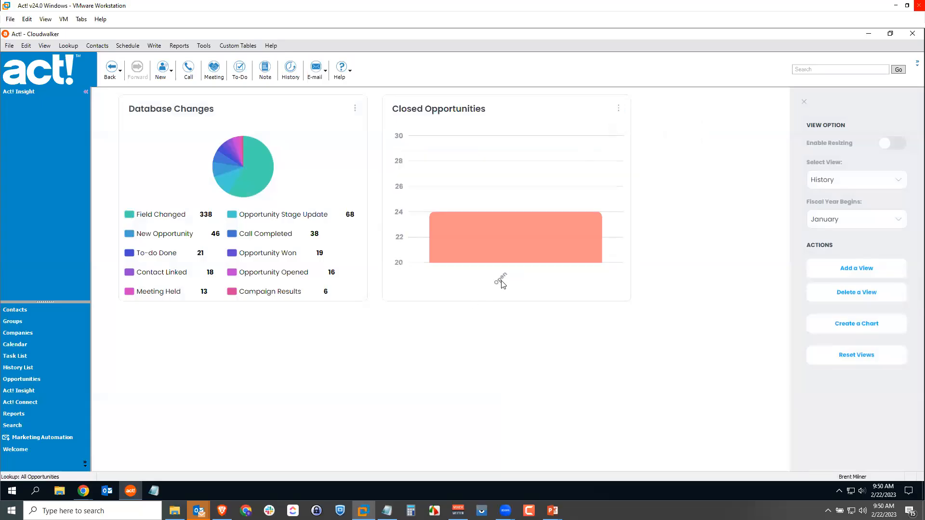
click(618, 109)
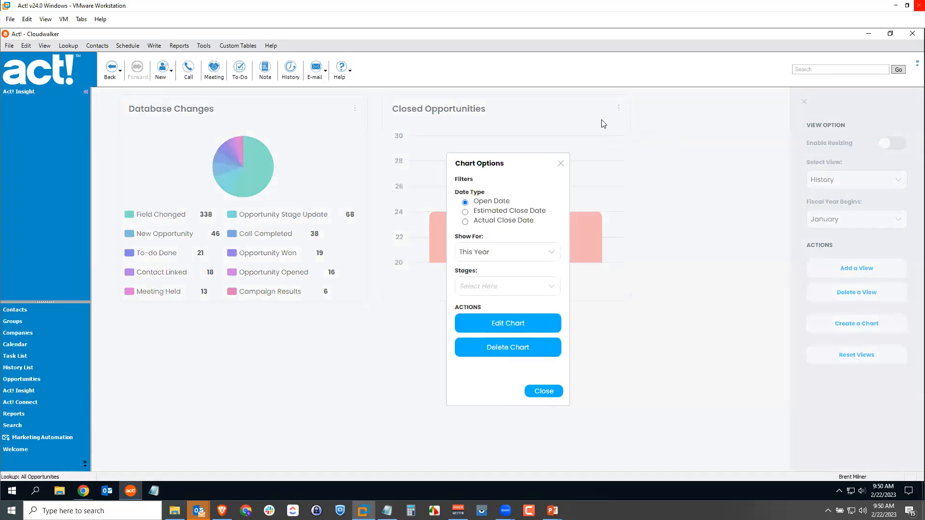
click(521, 293)
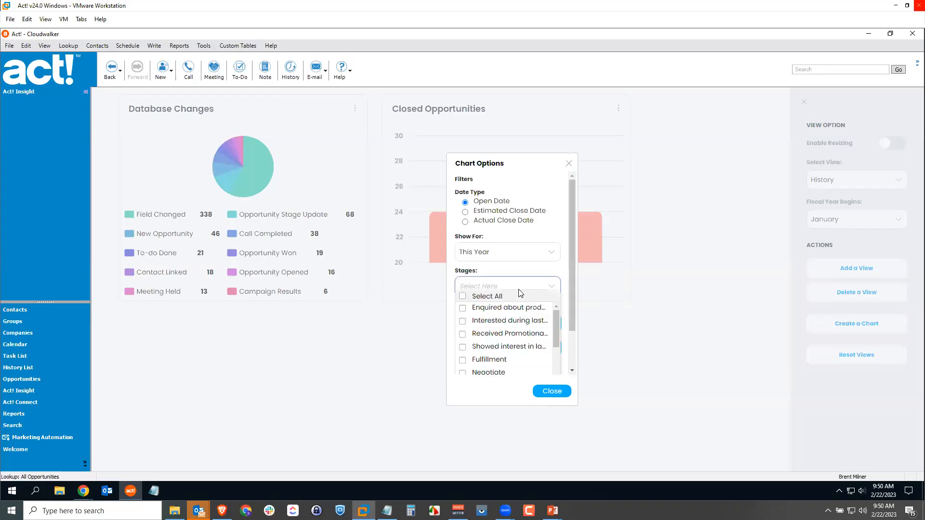
click(528, 255)
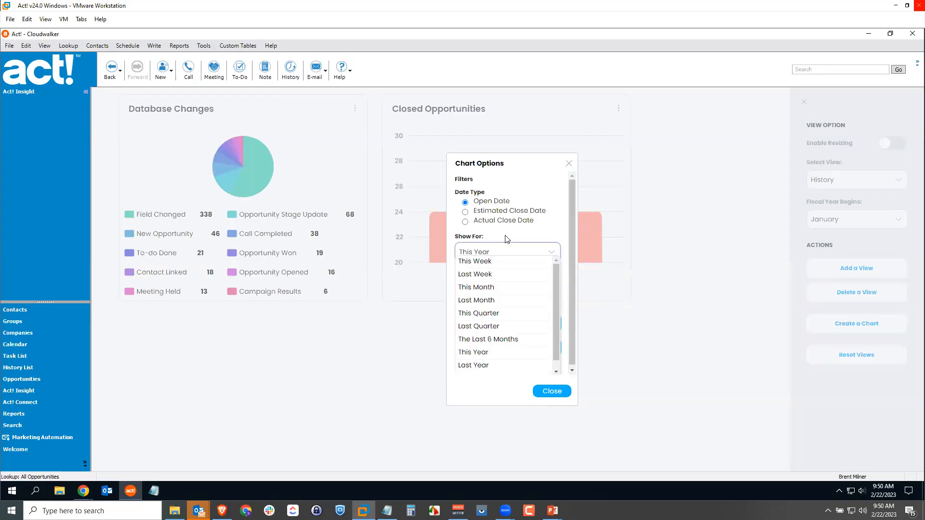
click(507, 240)
click(480, 223)
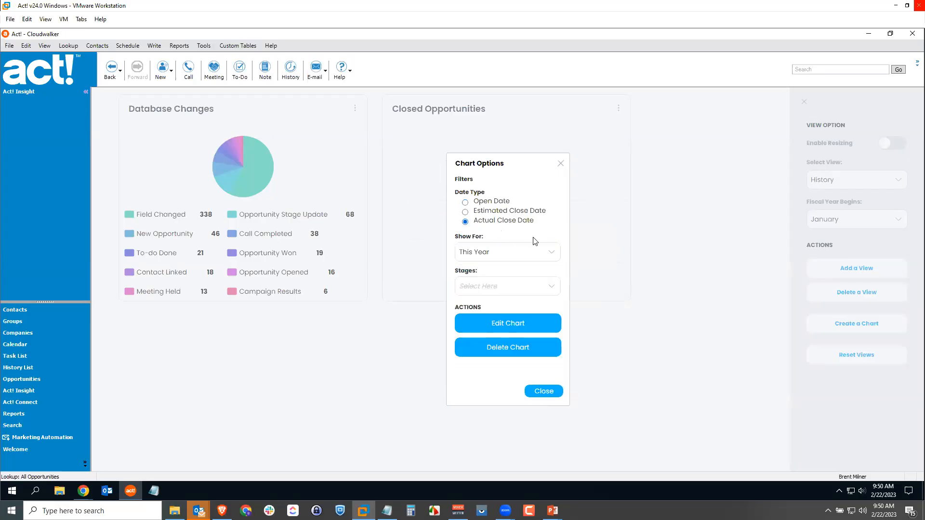
click(561, 164)
mouse_move(469, 222)
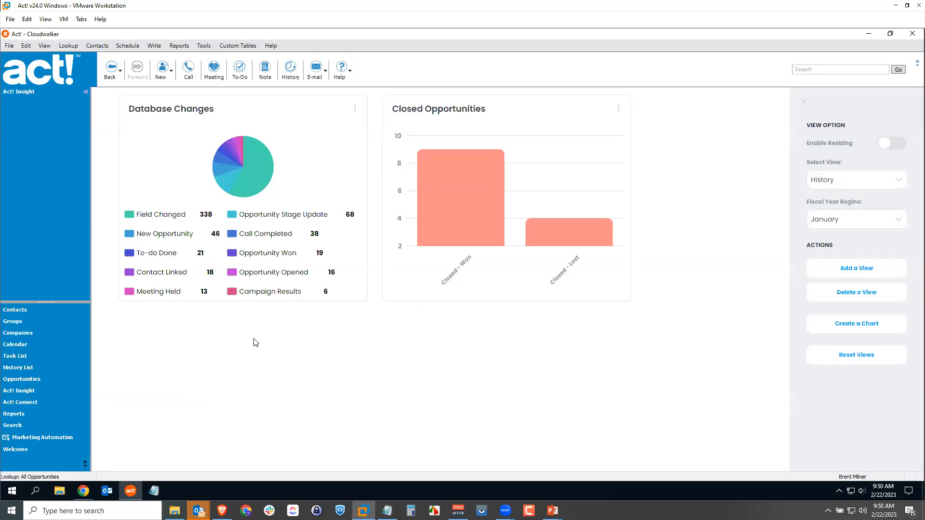
click(804, 101)
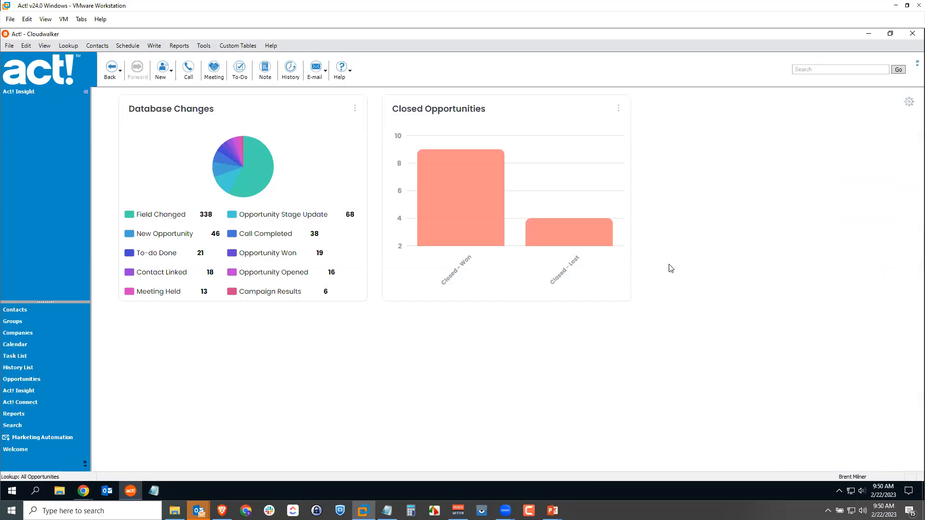